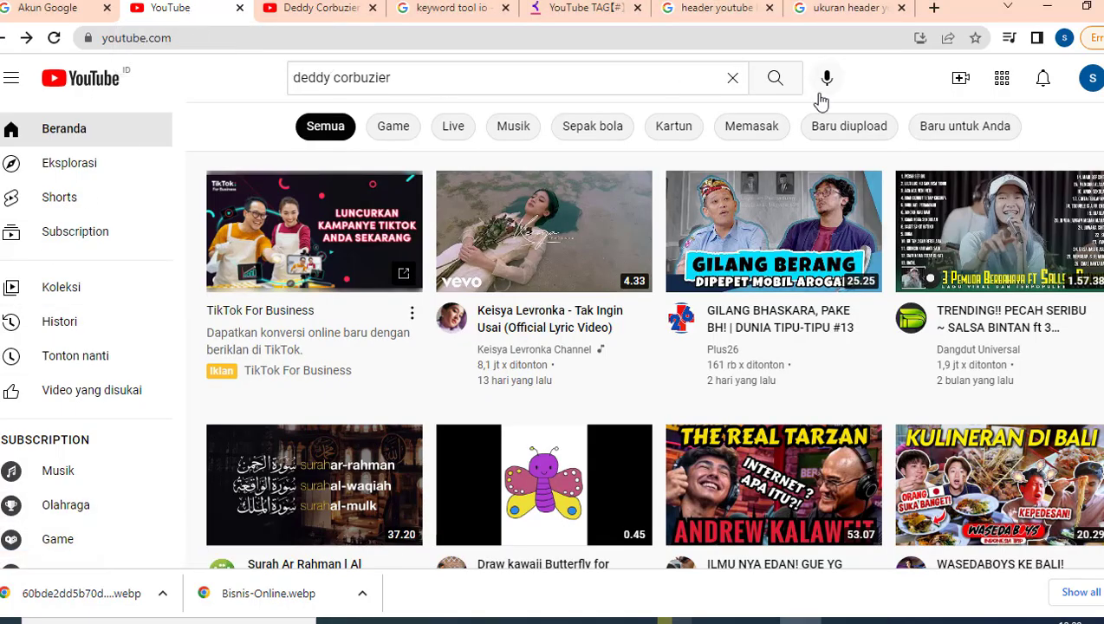
# - Open the account menu and view a profile image in a new browser tab
pyautogui.click(1091, 80)
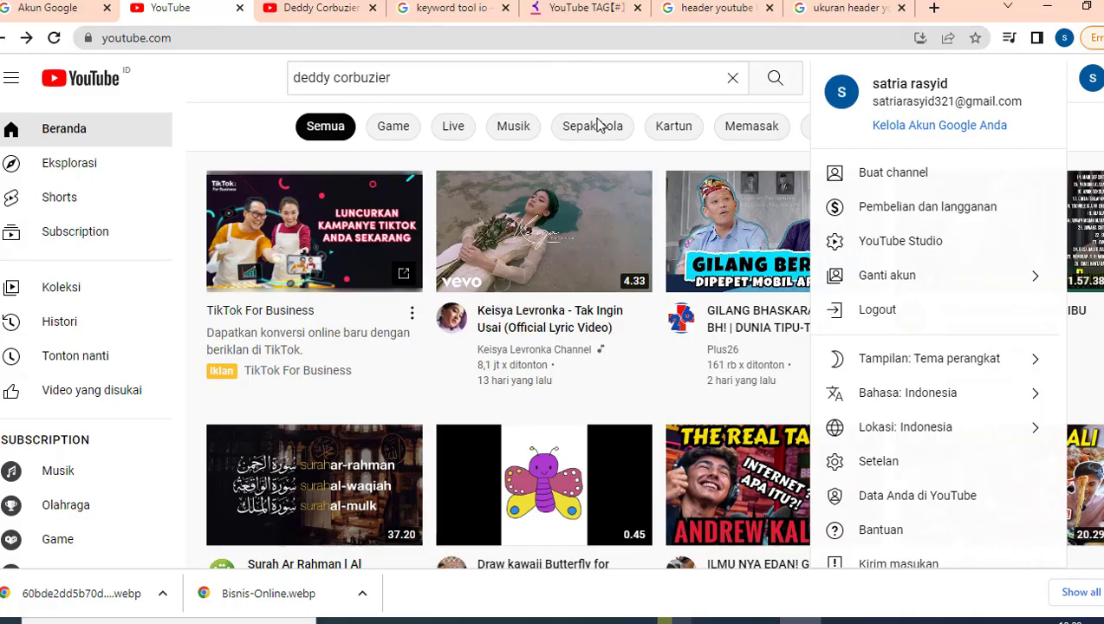
pyautogui.click(1092, 82)
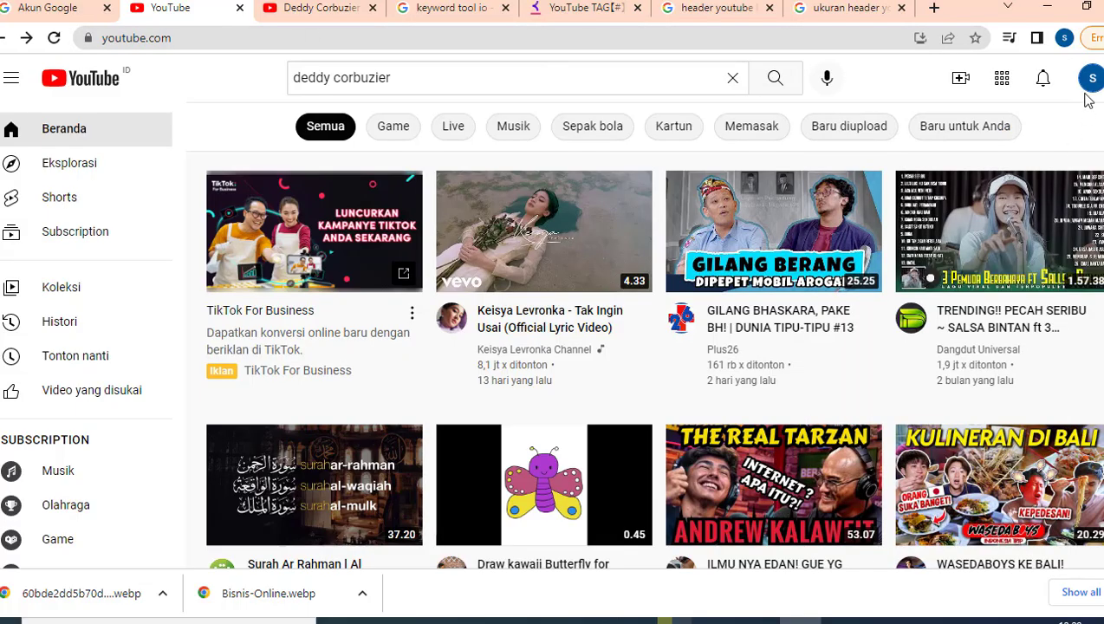
pyautogui.click(1092, 82)
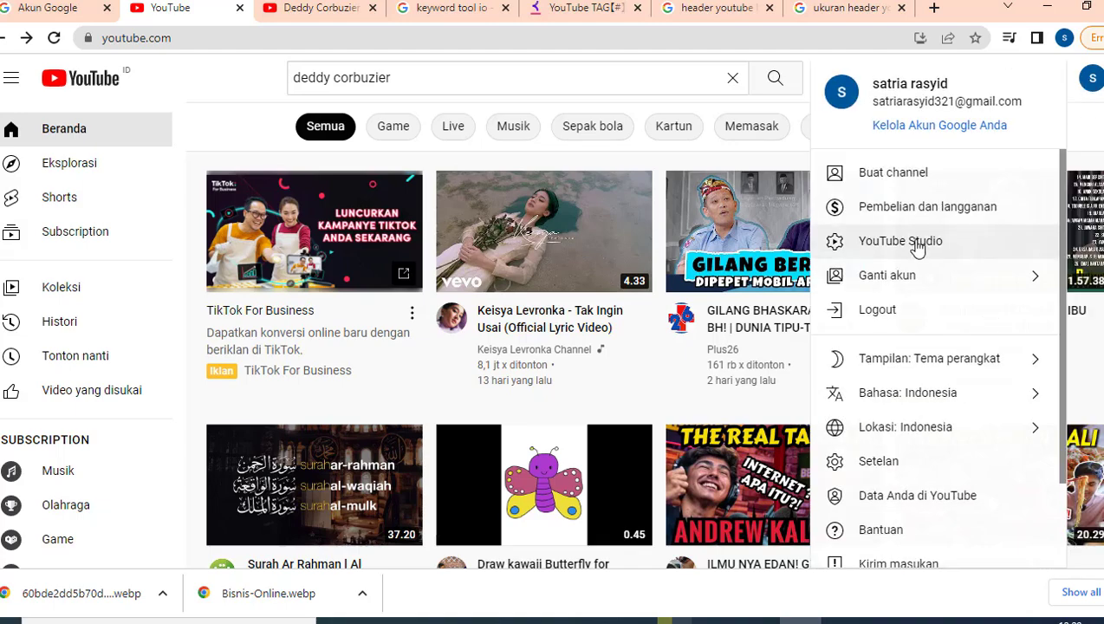
pyautogui.rightClick(918, 248)
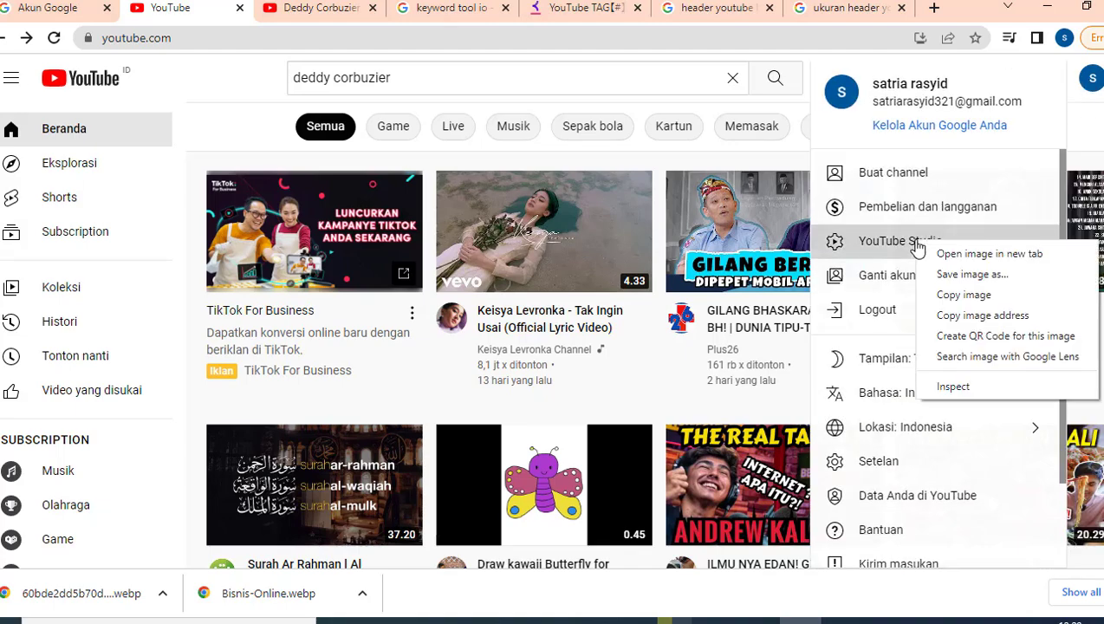
pyautogui.click(953, 251)
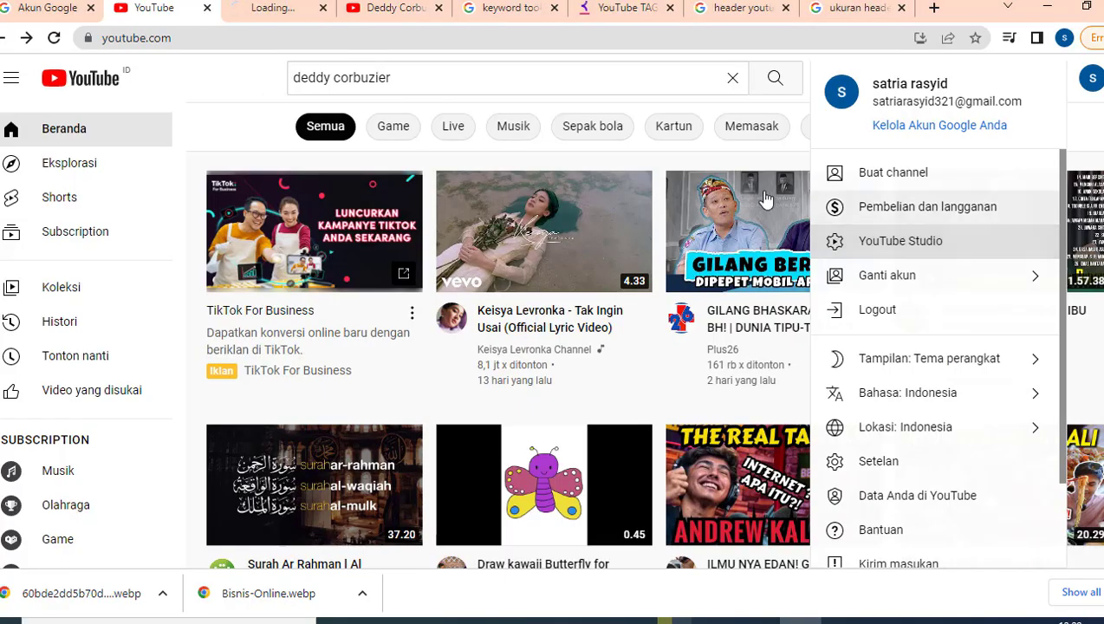
pyautogui.click(271, 16)
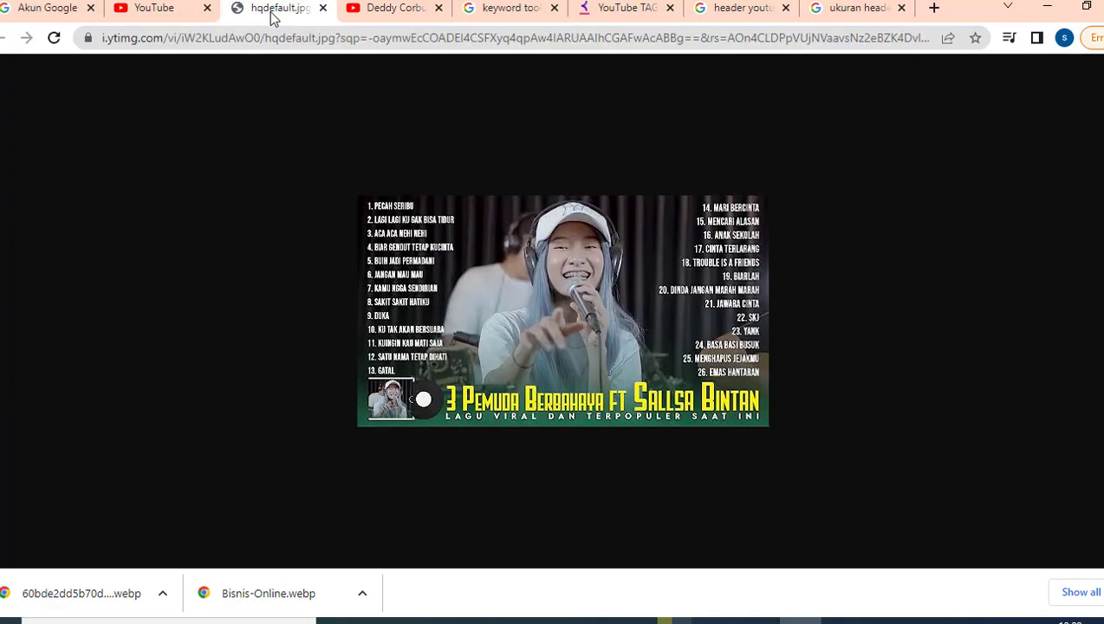
pyautogui.click(322, 8)
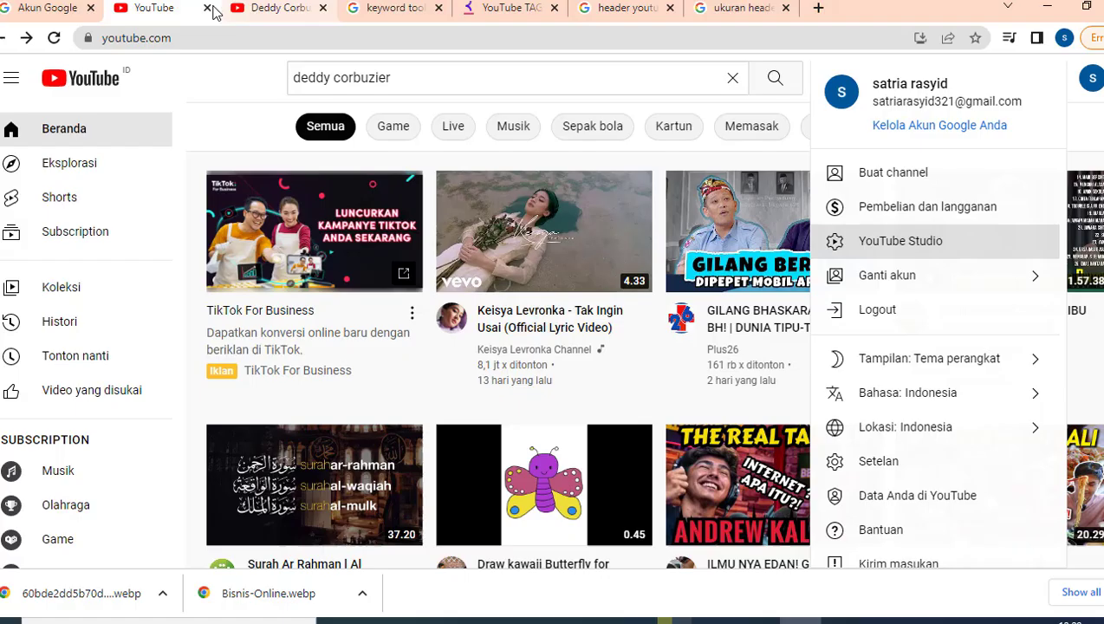
# - Dismiss the image options and go to YouTube Studio to start creating a channel
pyautogui.rightClick(878, 249)
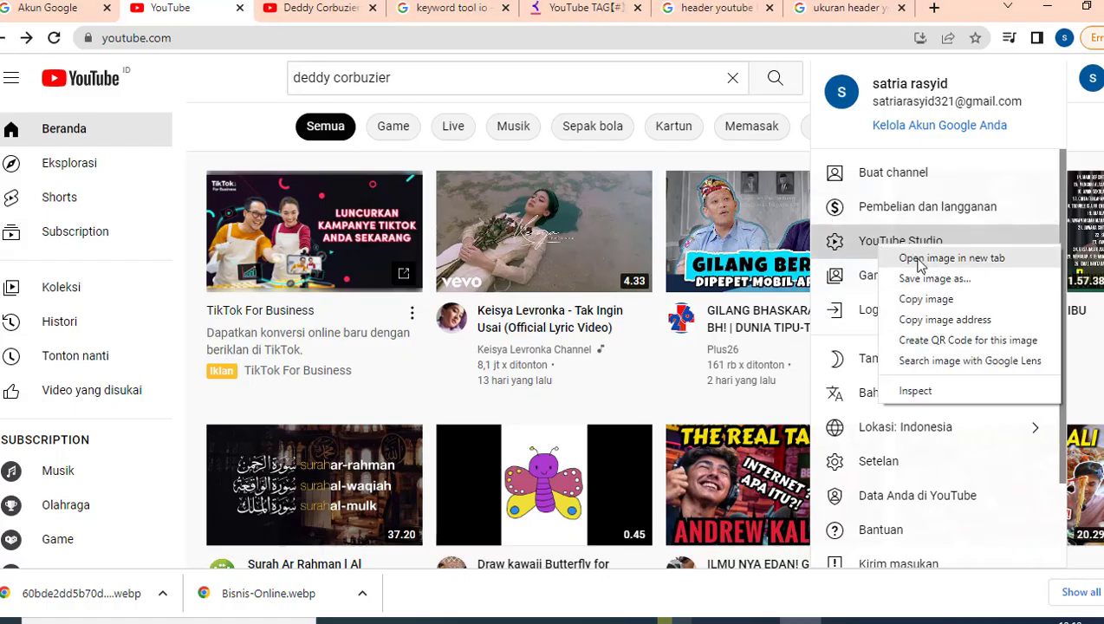
pyautogui.click(861, 249)
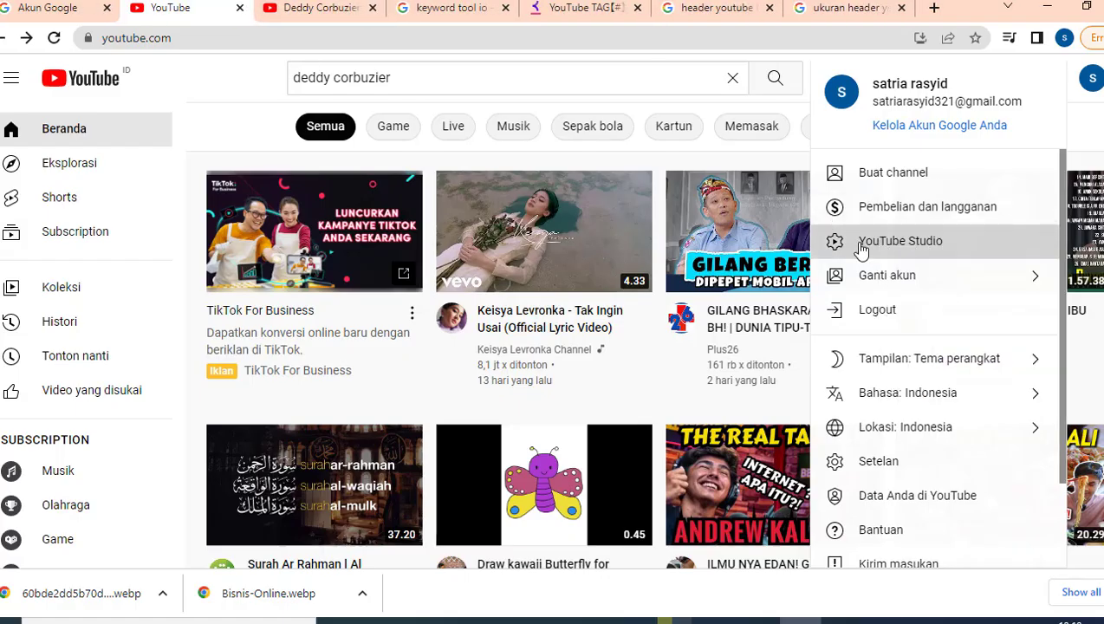
pyautogui.click(861, 249)
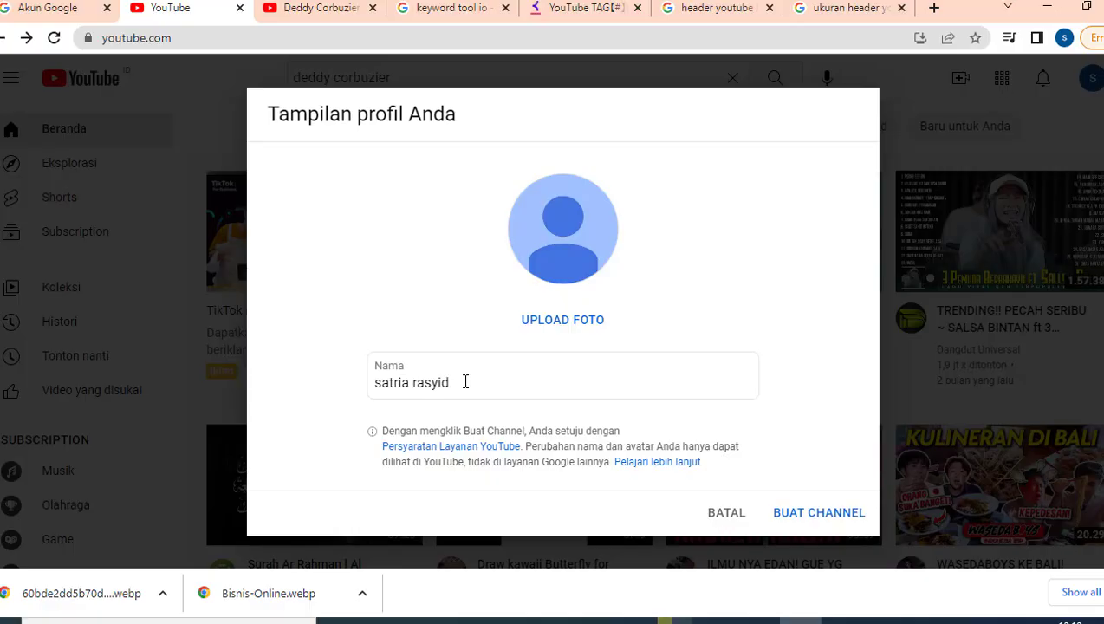
# - Replace the prefilled channel name with 'Bisnsis Online'
pyautogui.click(465, 381)
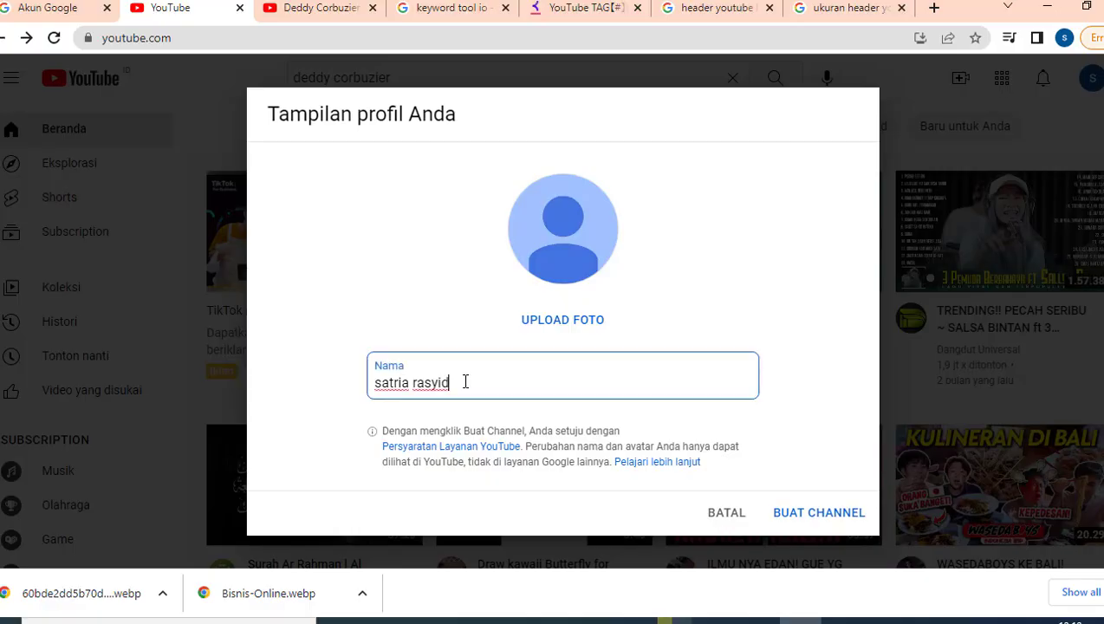
pyautogui.tripleClick(465, 382)
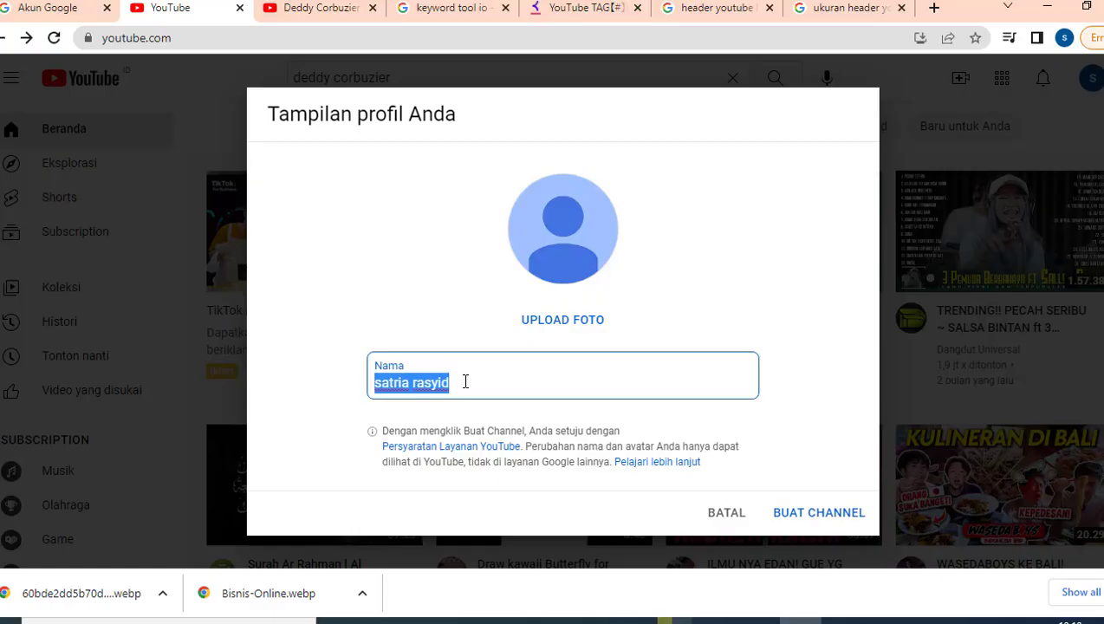
pyautogui.write('Bisnsi')
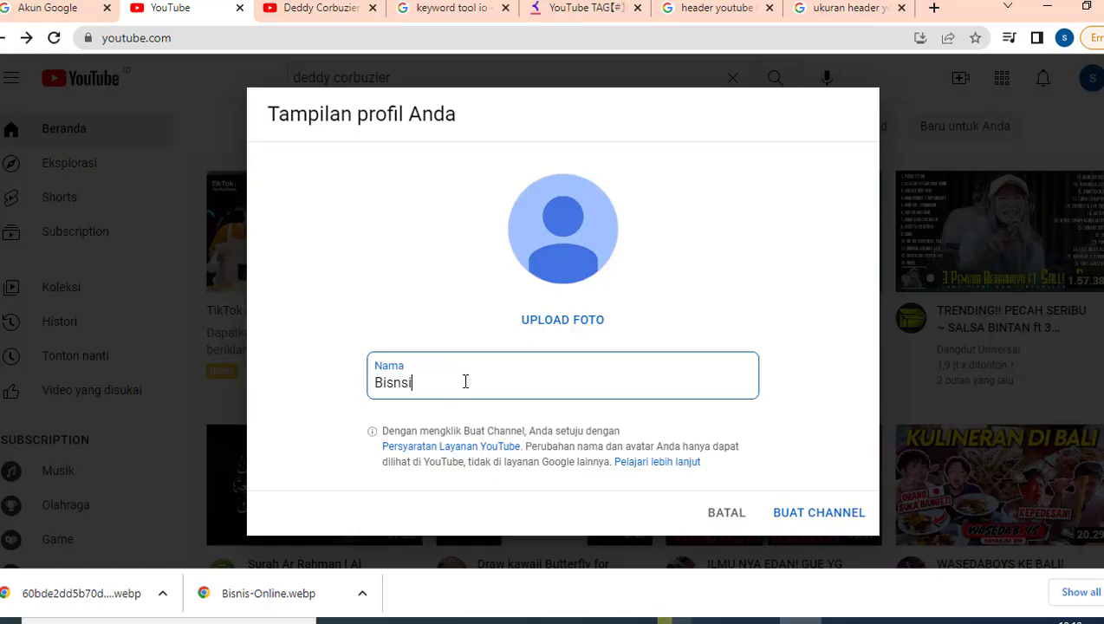
pyautogui.write('s Online')
# - Use the Bisnis-Online image from Downloads as profile photo, cropped on its title, and create the channel
pyautogui.click(574, 320)
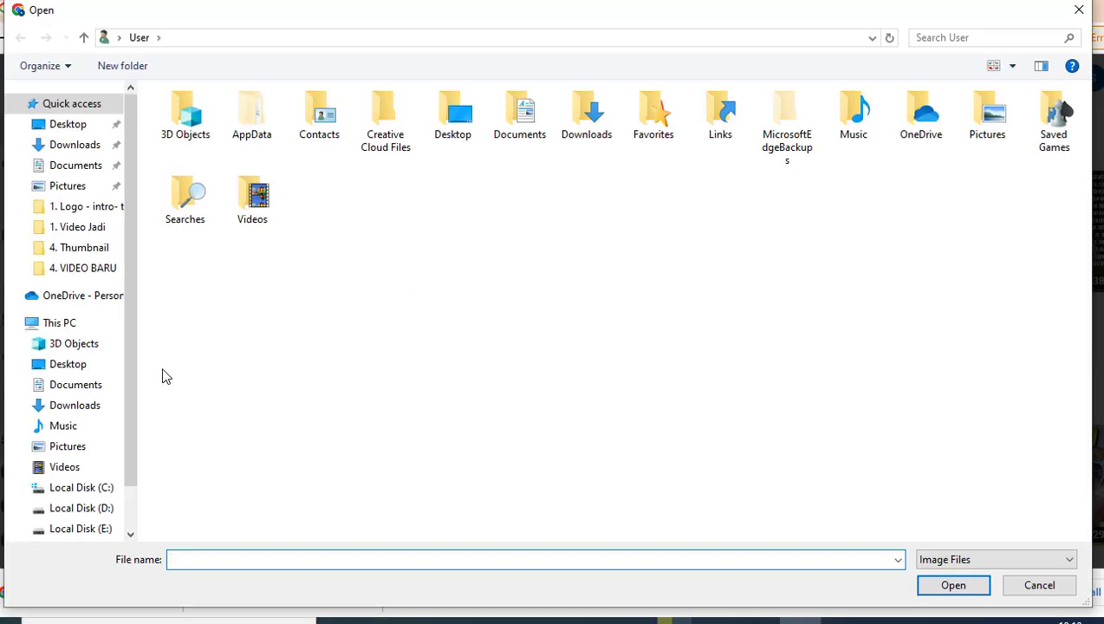
pyautogui.click(74, 405)
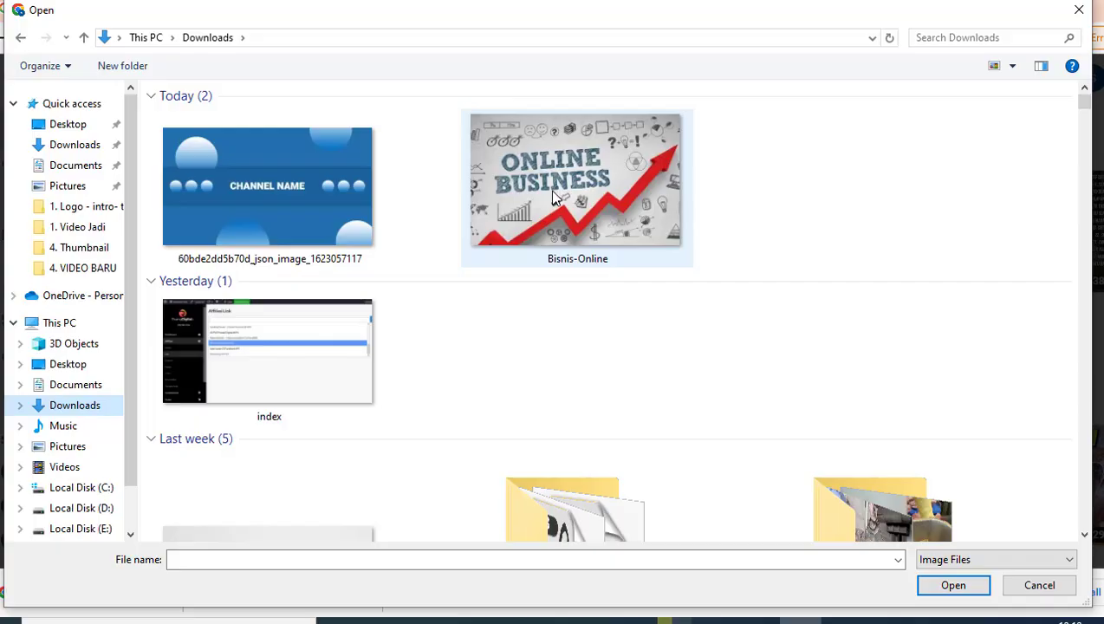
pyautogui.doubleClick(555, 197)
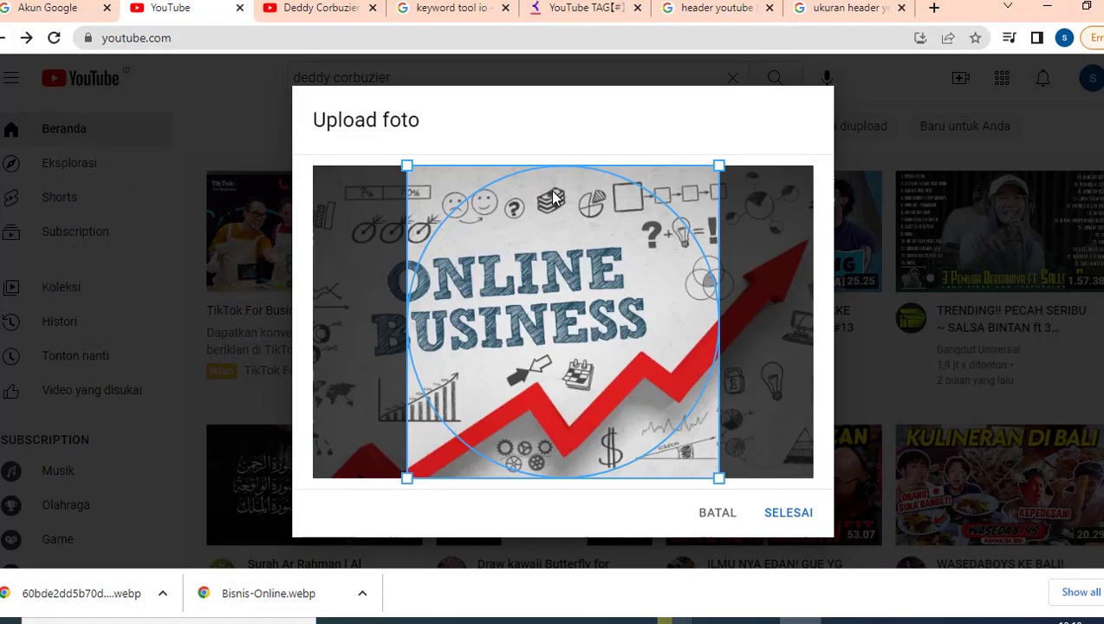
pyautogui.moveTo(529, 258); pyautogui.dragTo(474, 257)
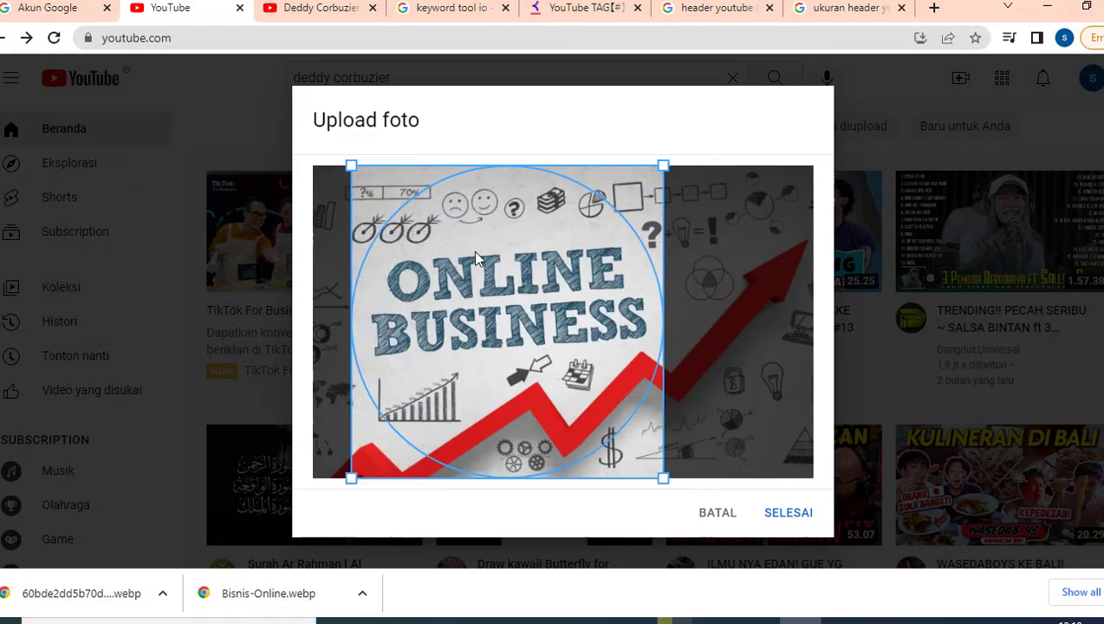
pyautogui.click(785, 514)
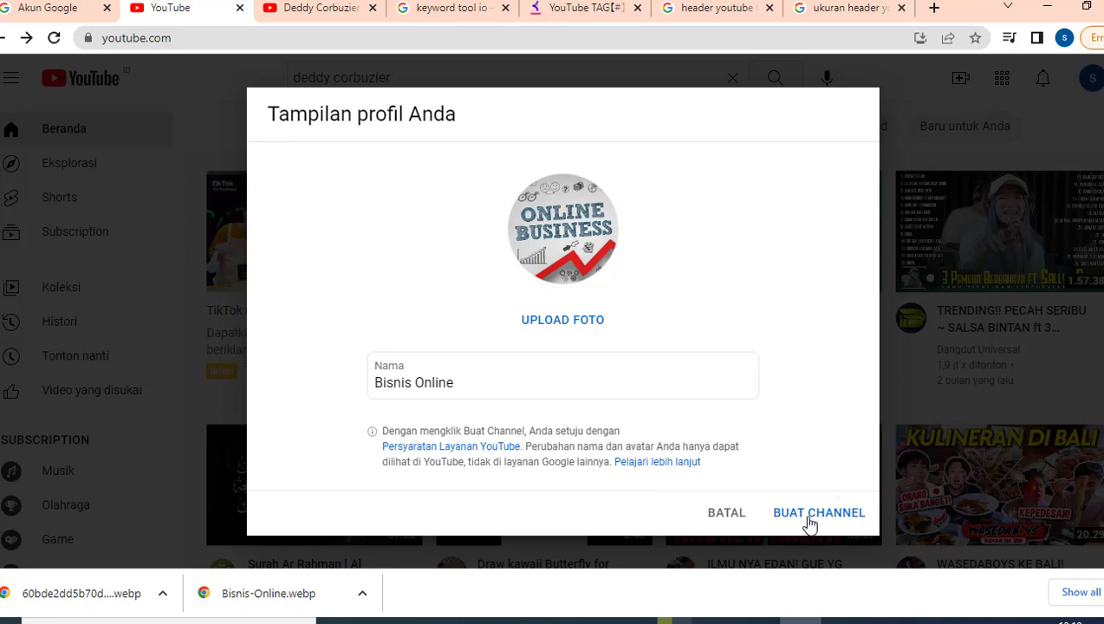
pyautogui.click(810, 520)
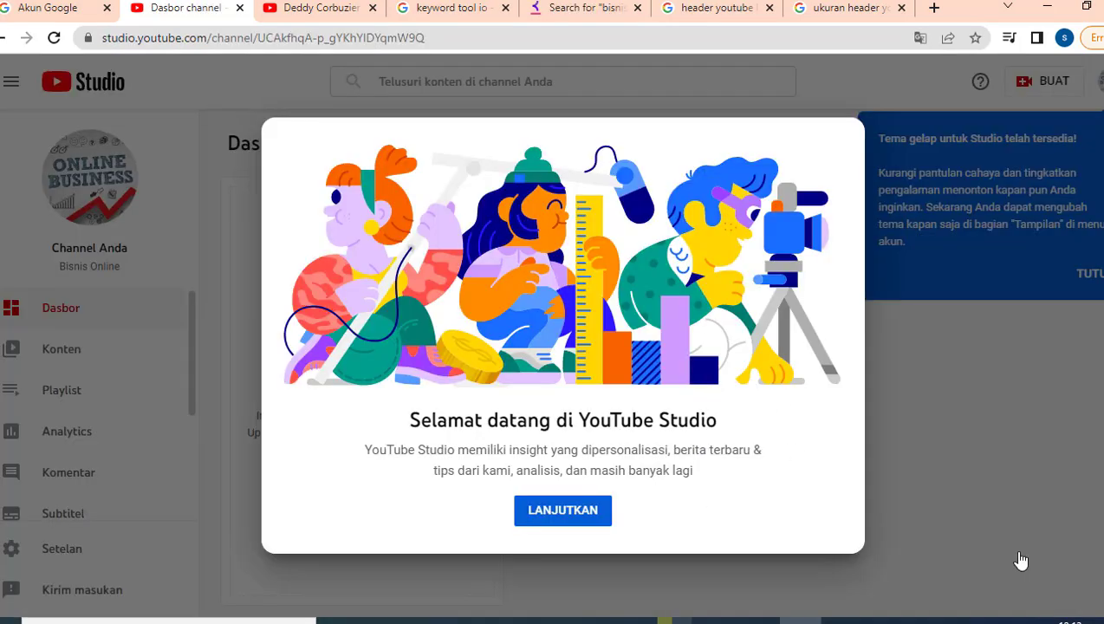
# - Dismiss the Studio welcome message and dark-theme notice to reach the Bisnis Online dashboard
pyautogui.click(565, 511)
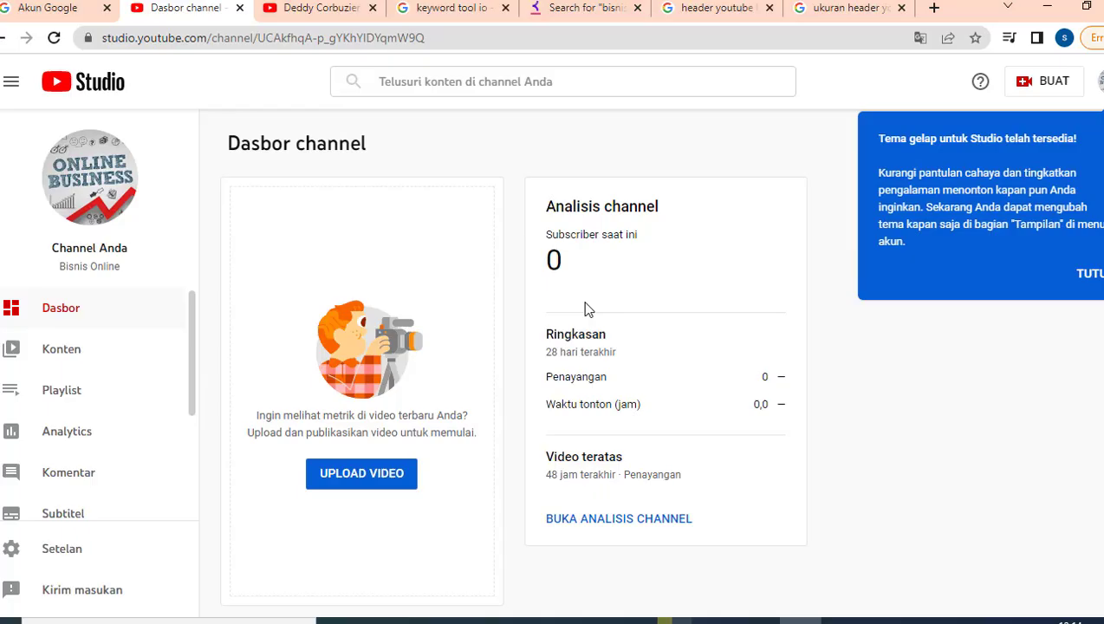
pyautogui.click(1091, 274)
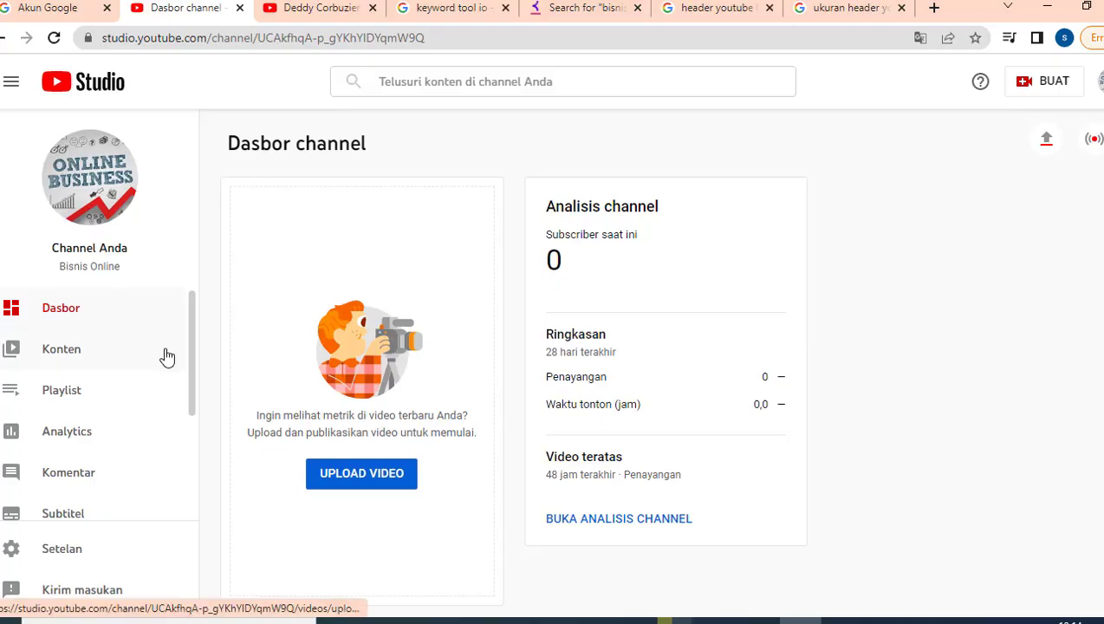
pyautogui.scroll(-2, 167, 356)
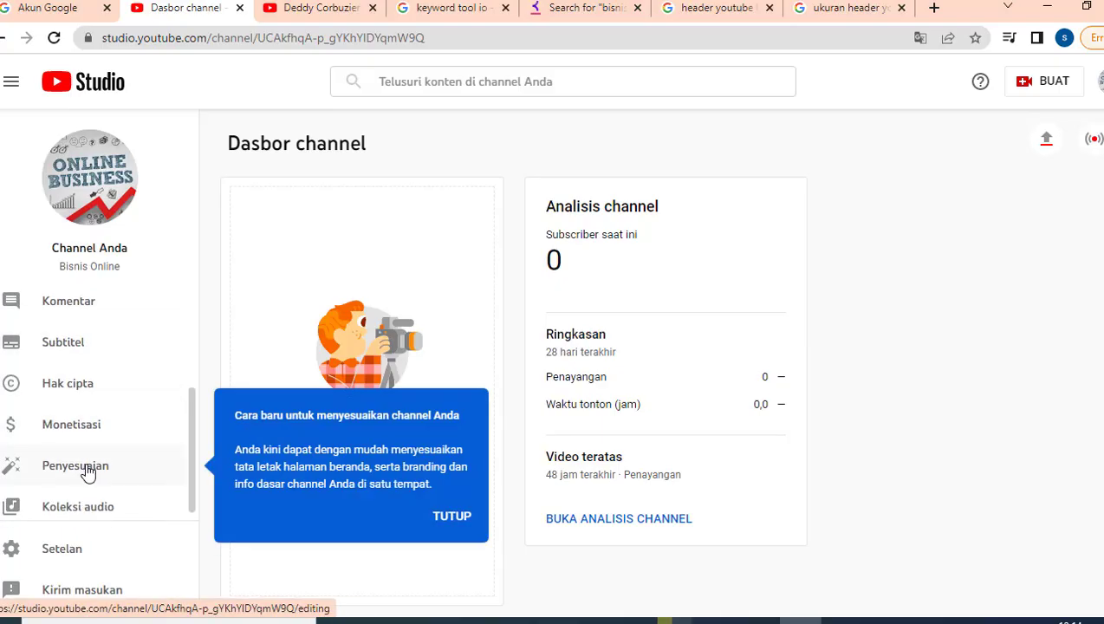
# - Open Penyesuaian to show the Tata letak layout options for the channel
pyautogui.click(86, 469)
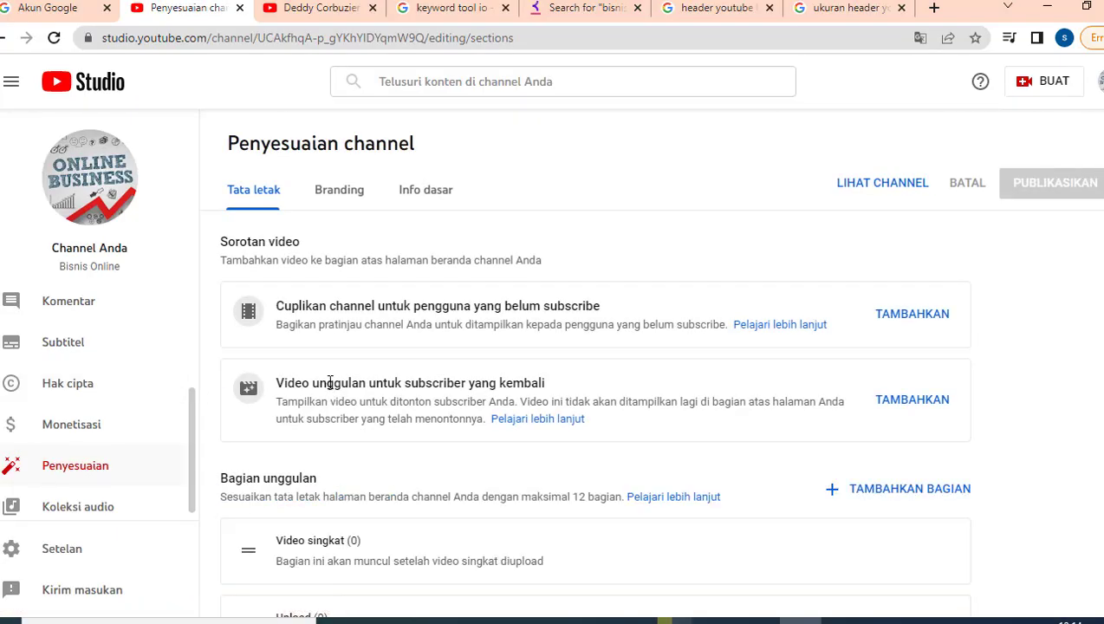
pyautogui.scroll(-1, 526, 313)
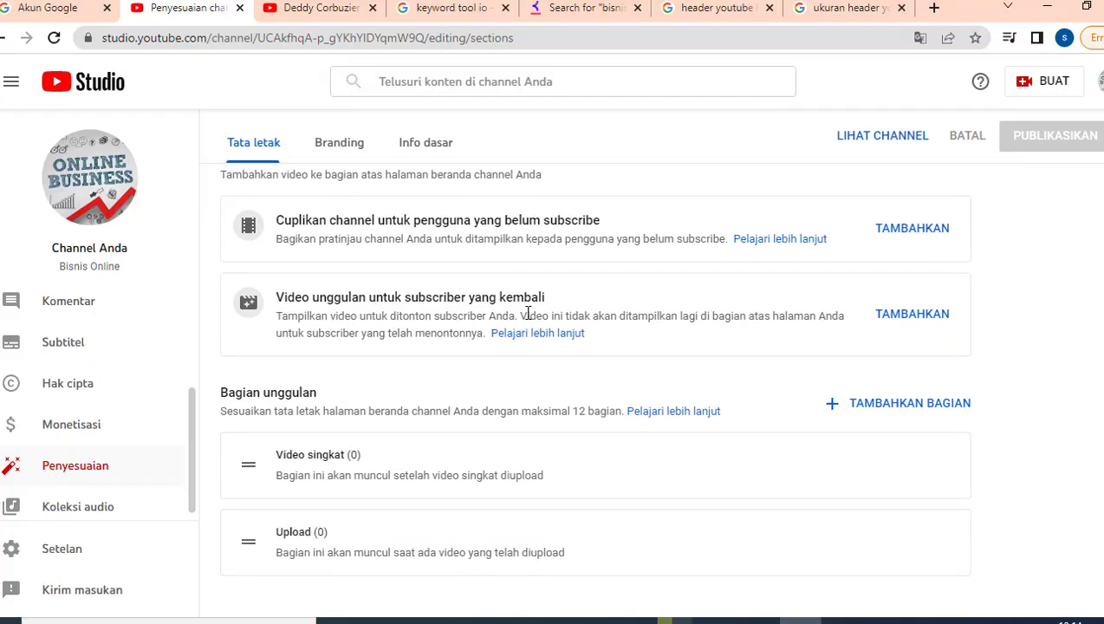
pyautogui.scroll(1, 476, 237)
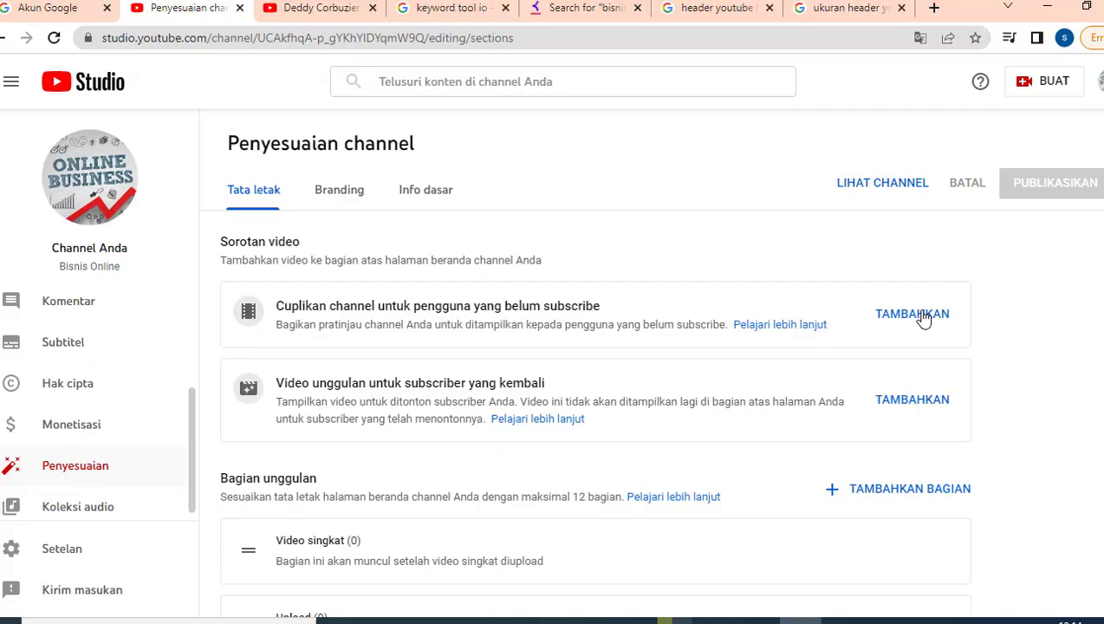
# - Compare a reference channel in another tab, then return to the Tata letak settings
pyautogui.click(337, 12)
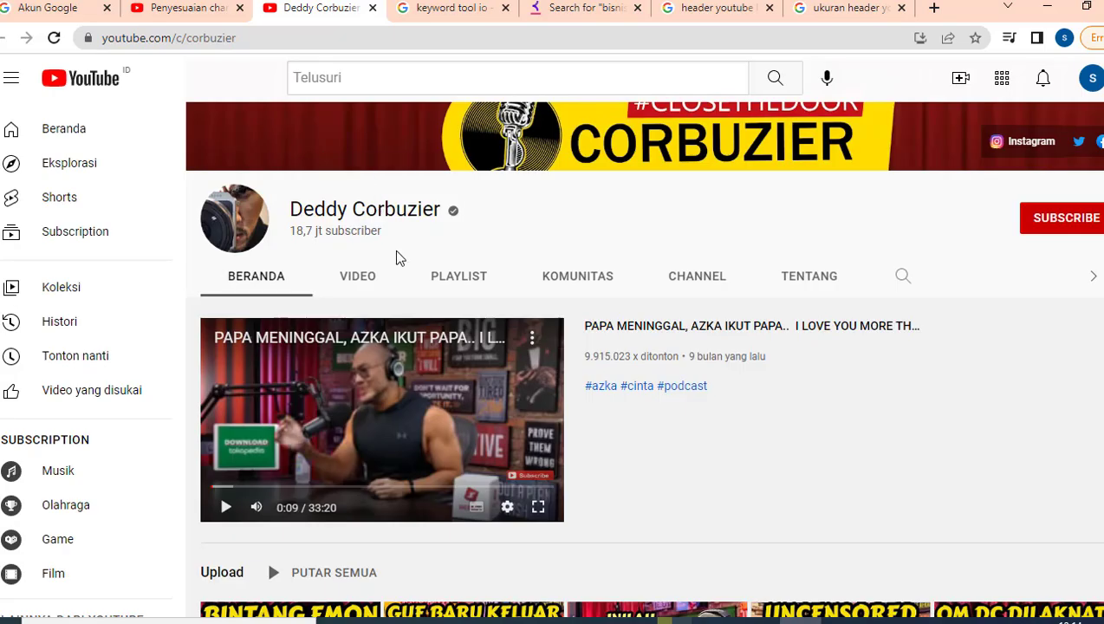
pyautogui.scroll(1, 413, 280)
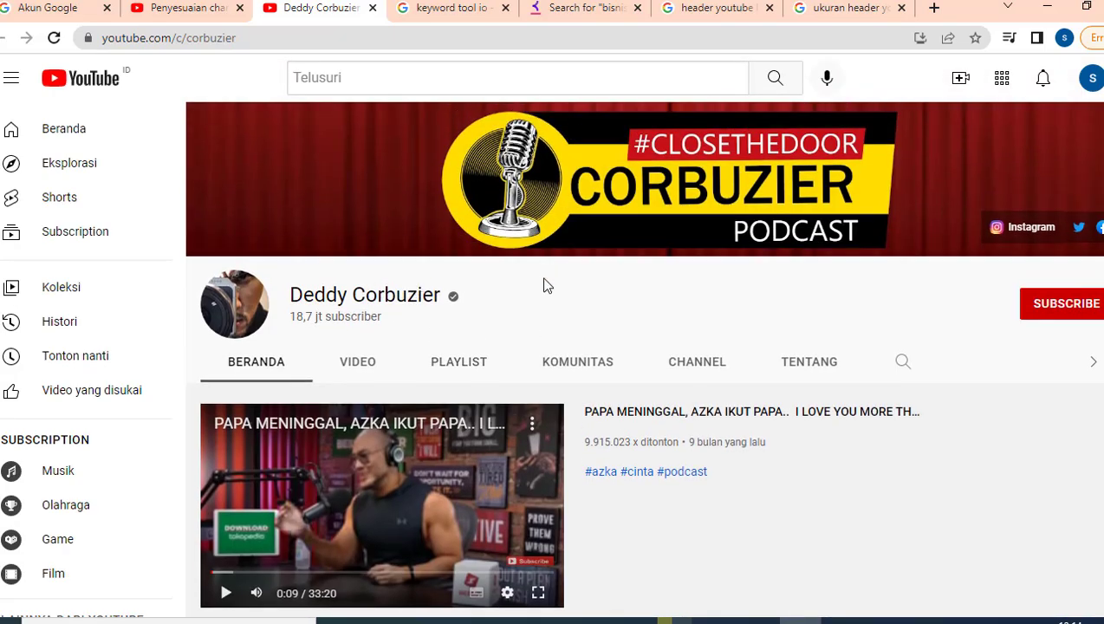
pyautogui.scroll(-1, 515, 318)
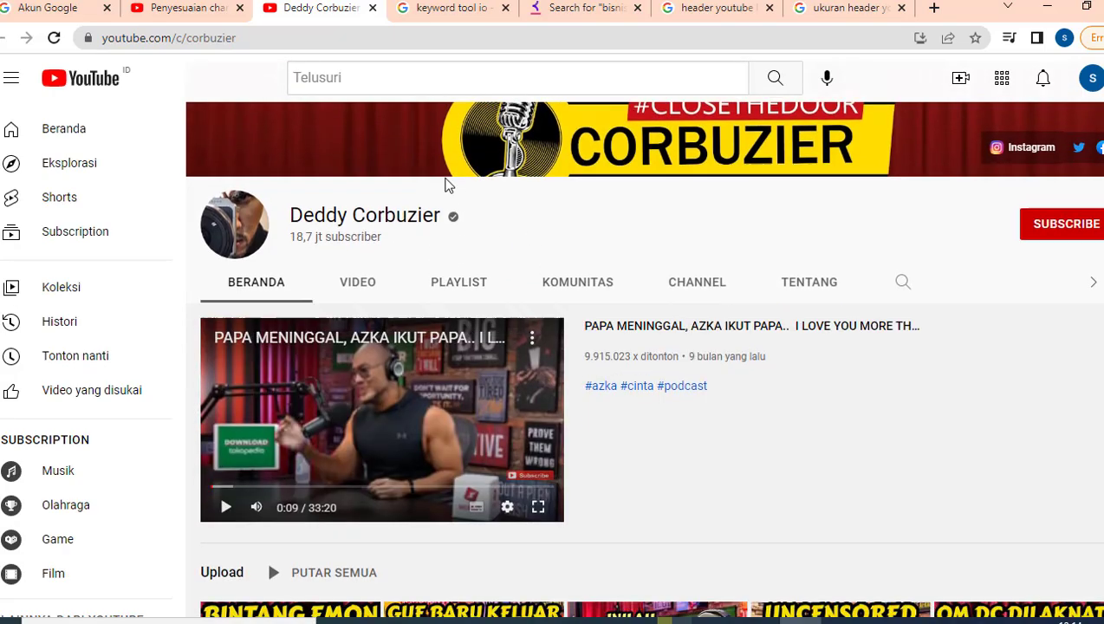
pyautogui.click(184, 16)
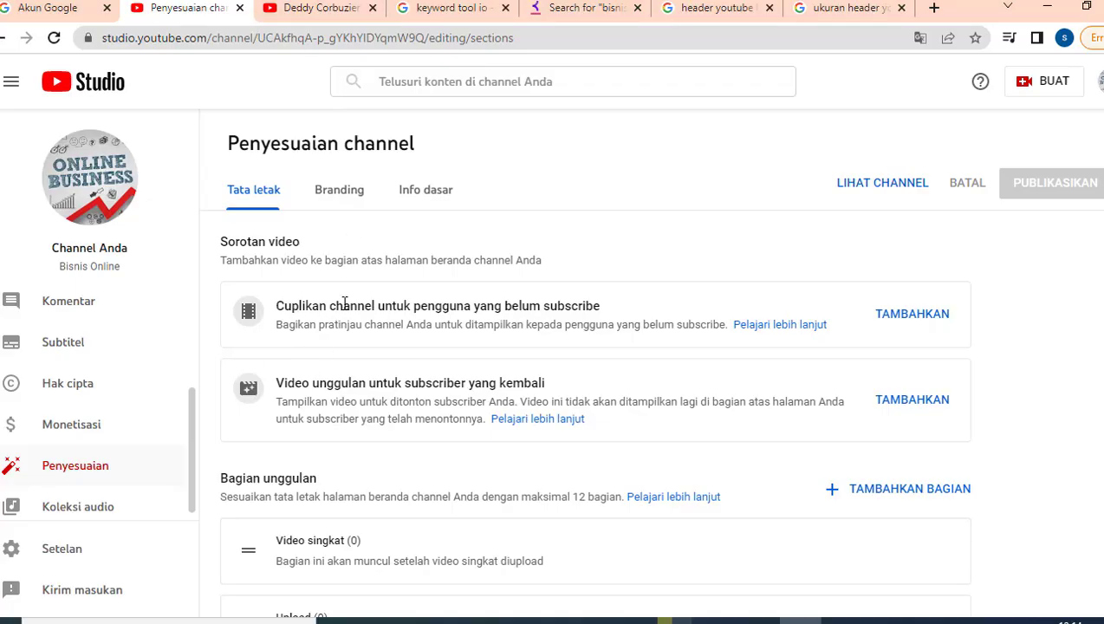
pyautogui.click(303, 15)
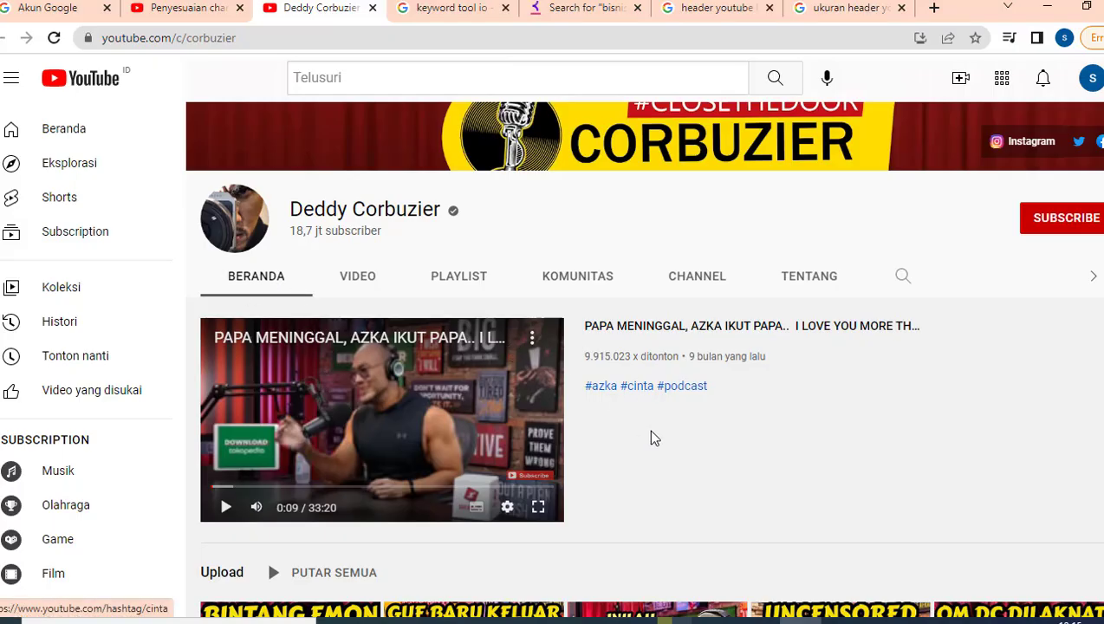
pyautogui.click(187, 9)
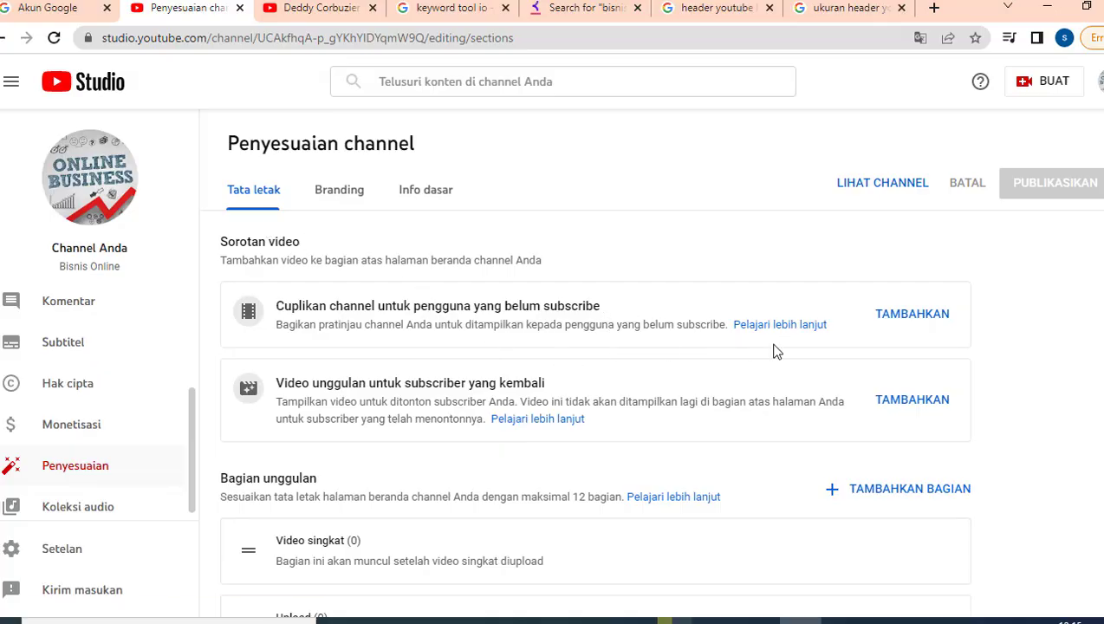
# - Try adding a non-subscriber trailer, find no videos available, and move to Branding
pyautogui.click(932, 323)
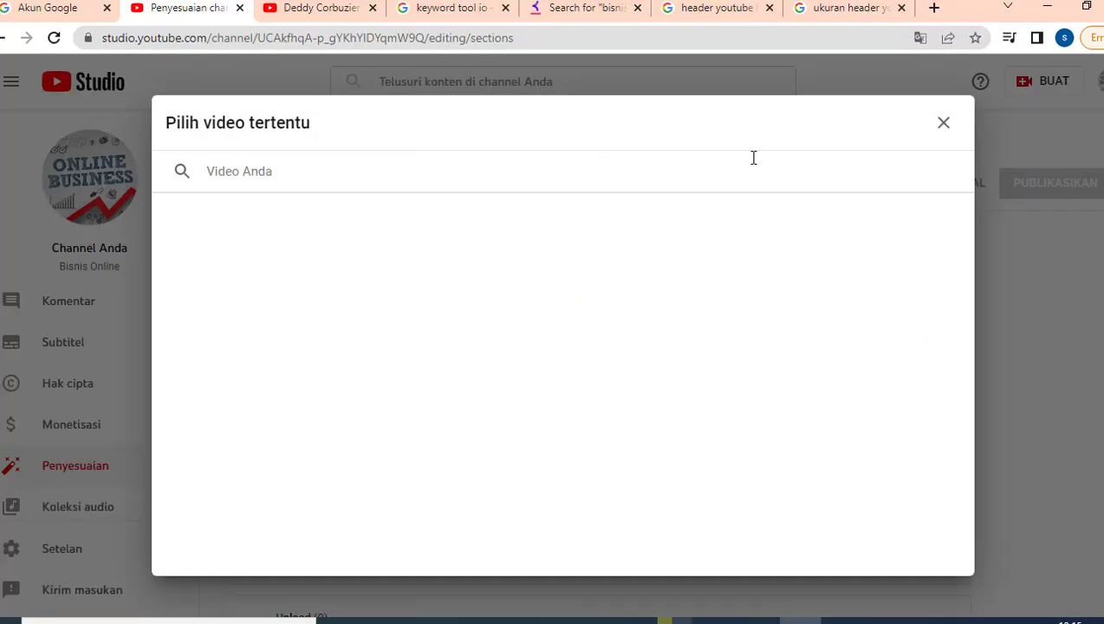
pyautogui.click(943, 123)
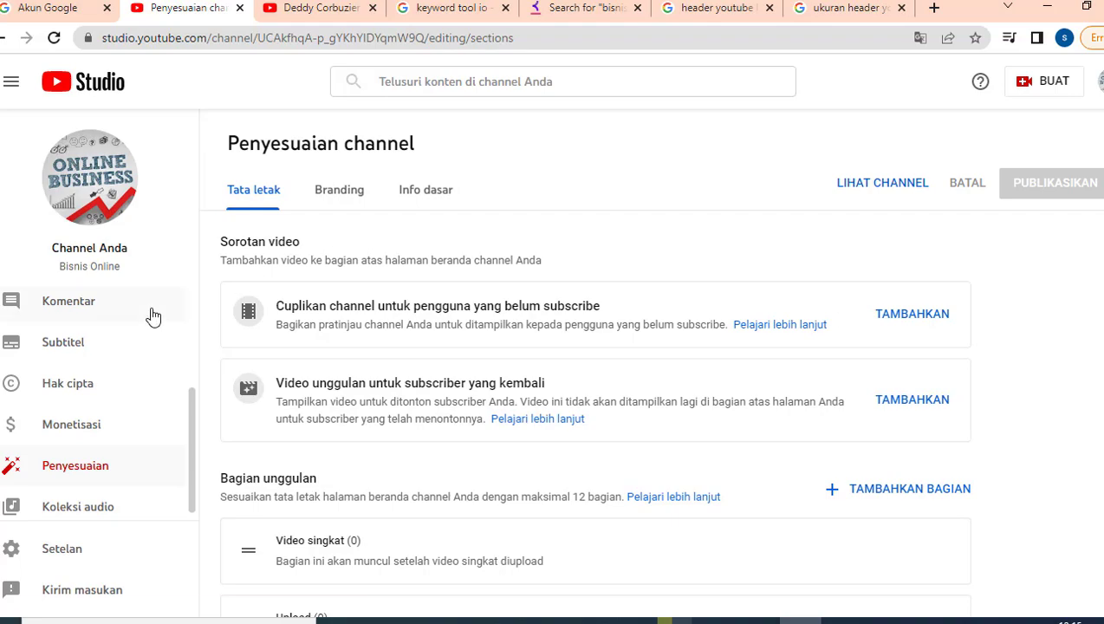
pyautogui.scroll(1, 152, 360)
pyautogui.scroll(1, 153, 360)
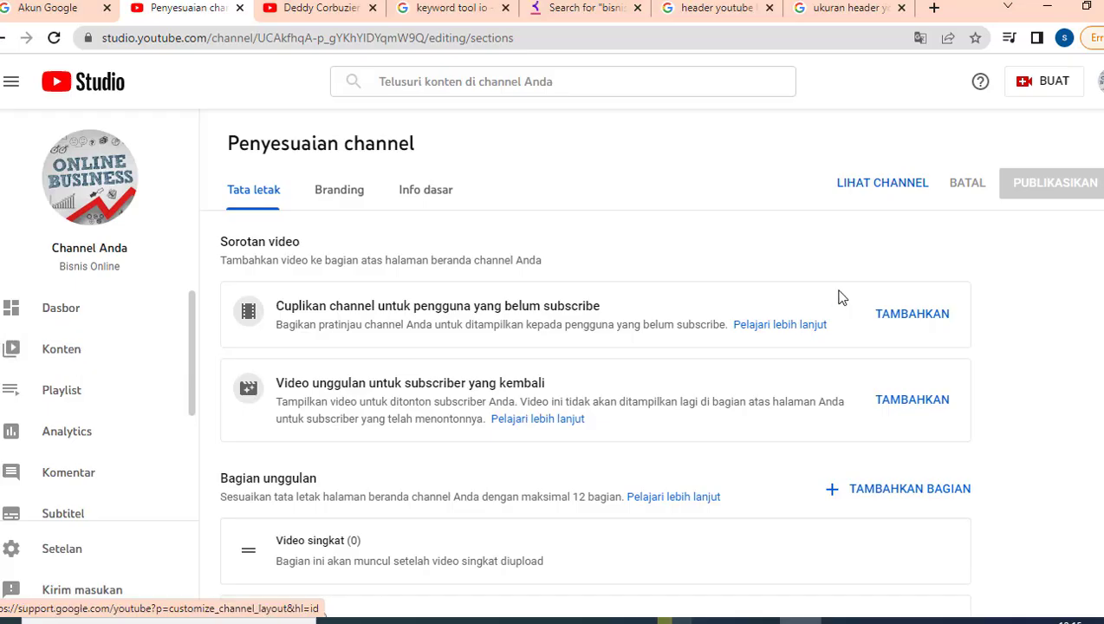
pyautogui.click(915, 326)
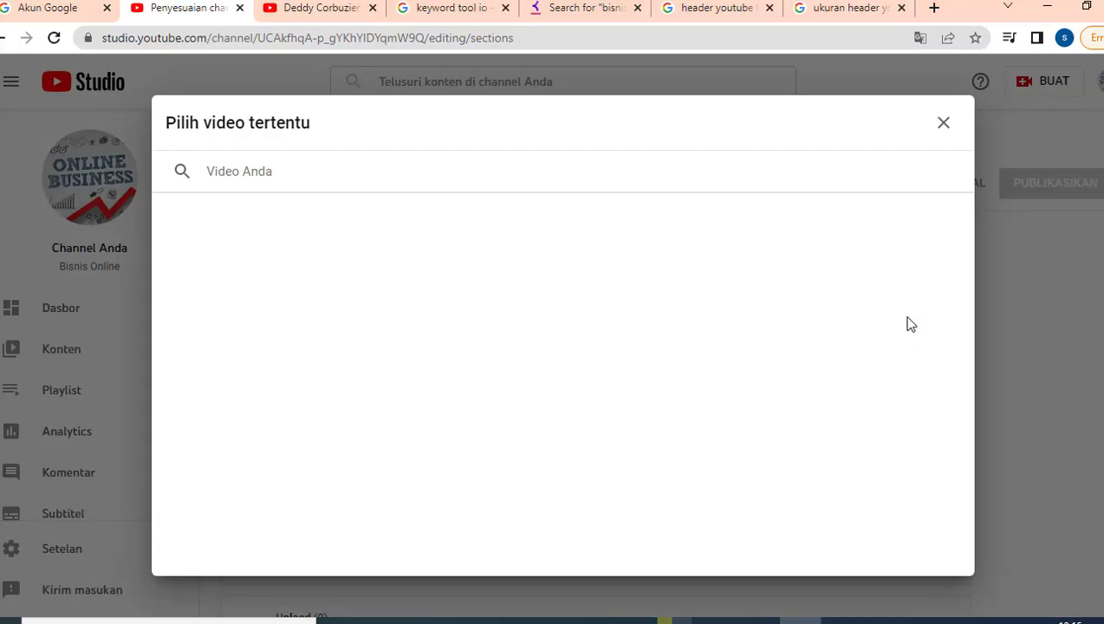
pyautogui.click(943, 122)
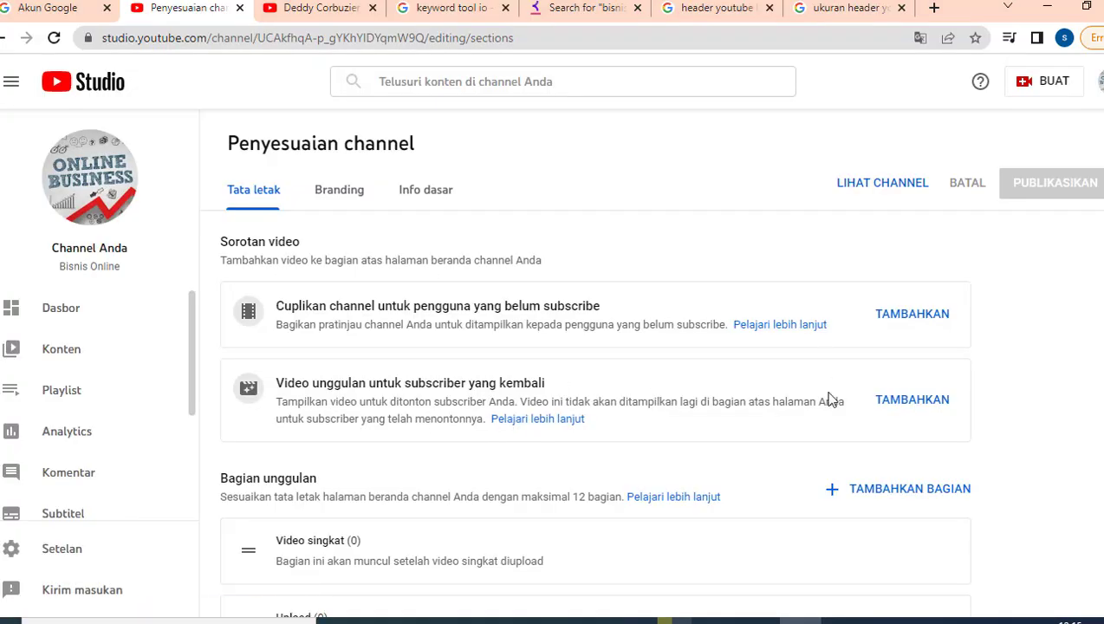
pyautogui.scroll(-3, 829, 398)
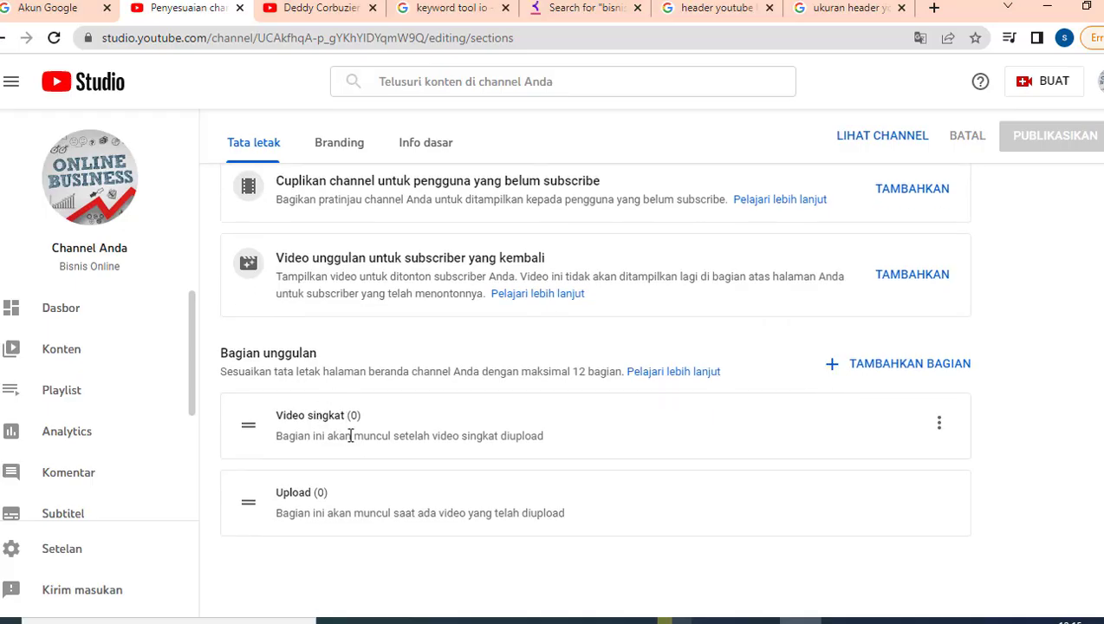
pyautogui.scroll(3, 350, 435)
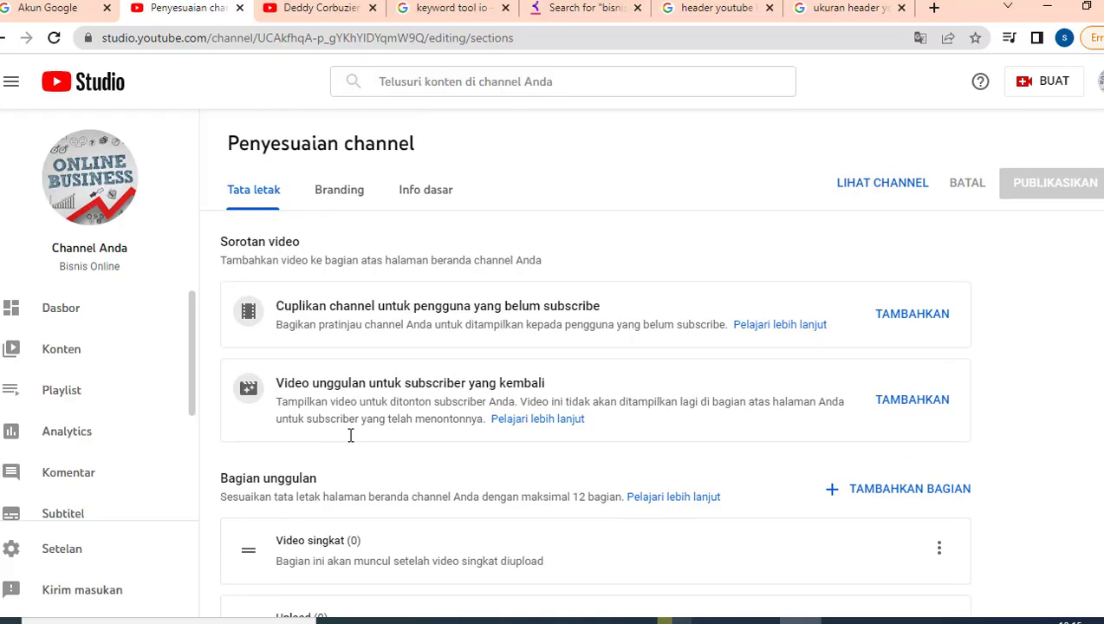
pyautogui.click(347, 201)
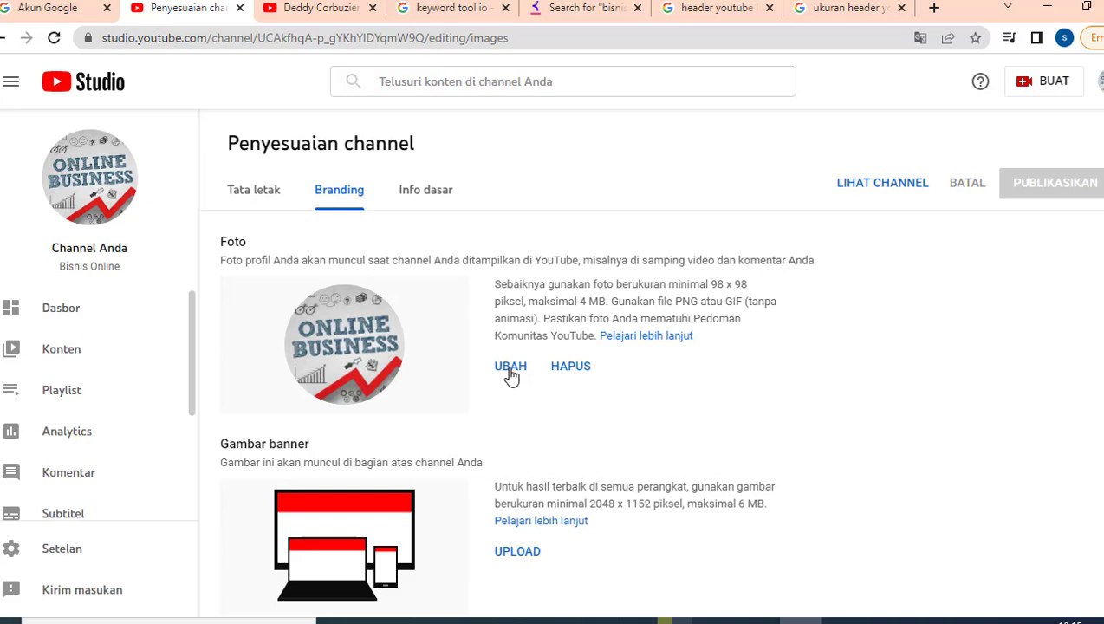
# - View a reference channel's CLOSETHEDOOR podcast banner as an example
pyautogui.scroll(-2, 494, 373)
pyautogui.scroll(1, 419, 359)
pyautogui.click(321, 9)
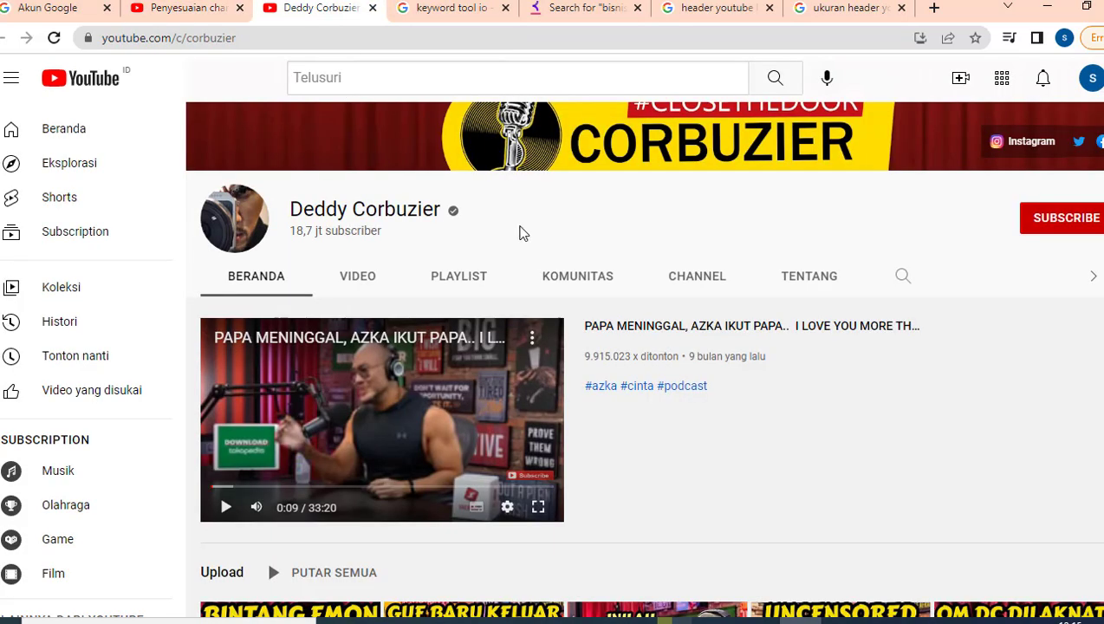
pyautogui.scroll(1, 520, 233)
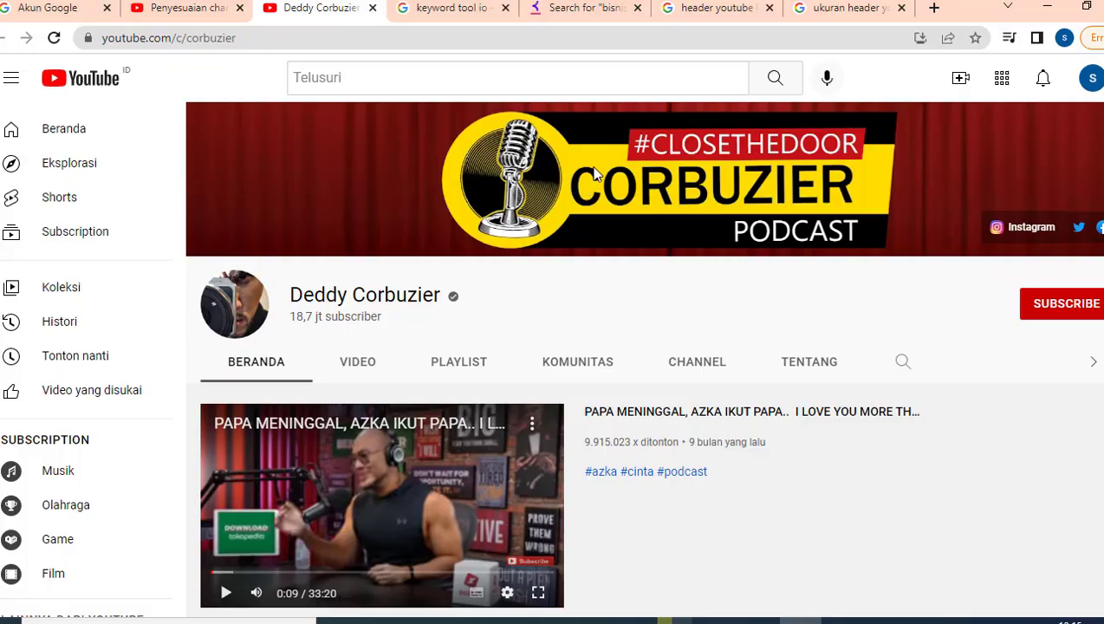
# - Browse Google image results for YouTube header designs
pyautogui.click(711, 9)
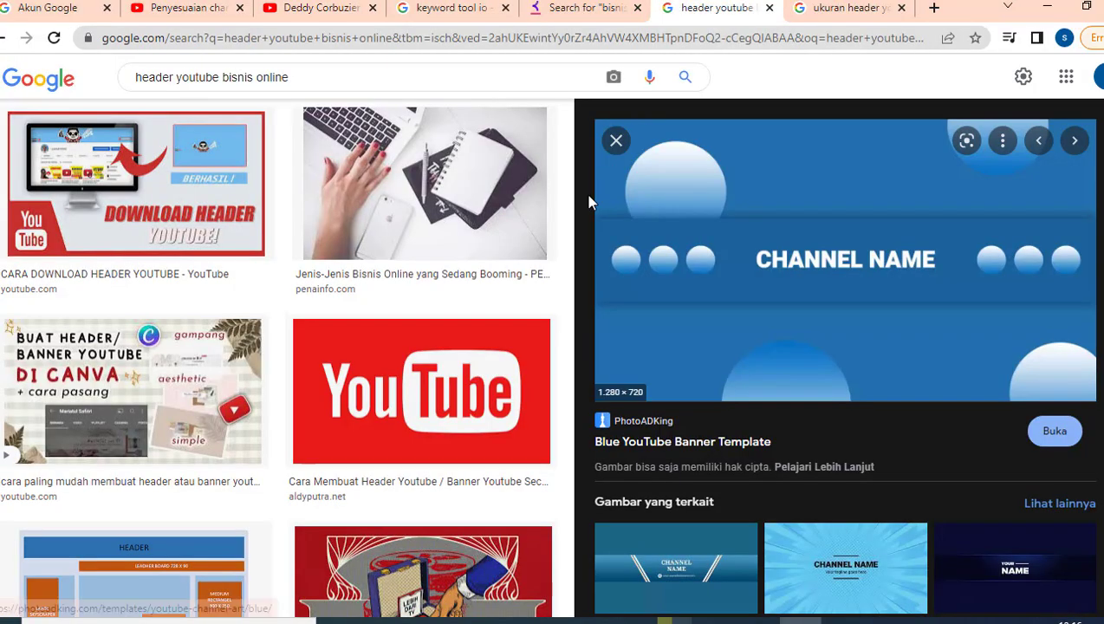
pyautogui.scroll(8, 370, 334)
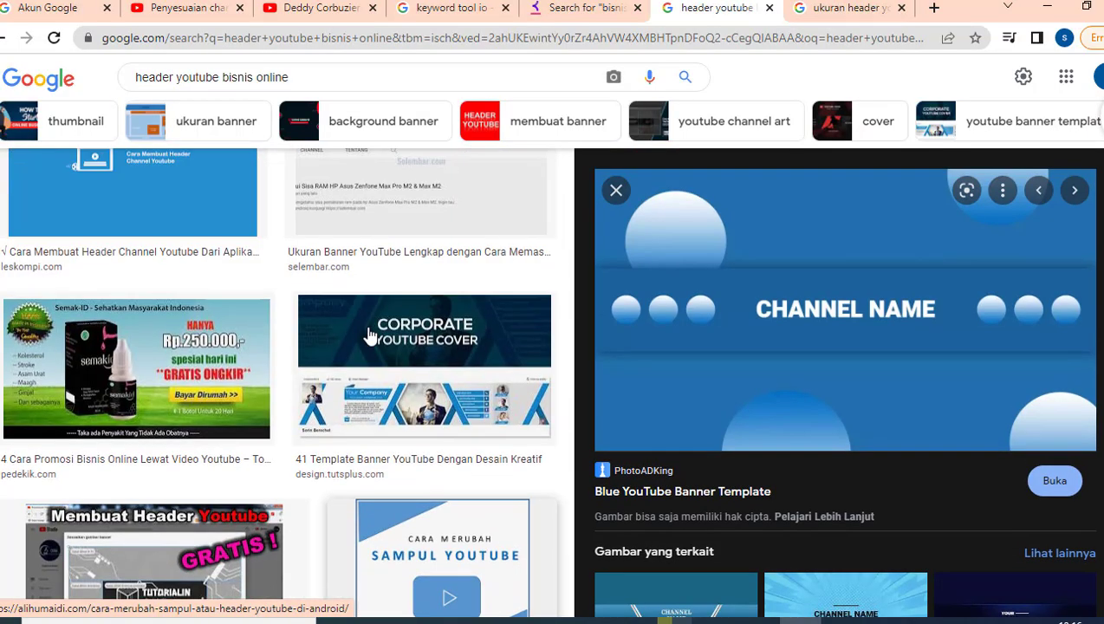
pyautogui.scroll(10, 370, 334)
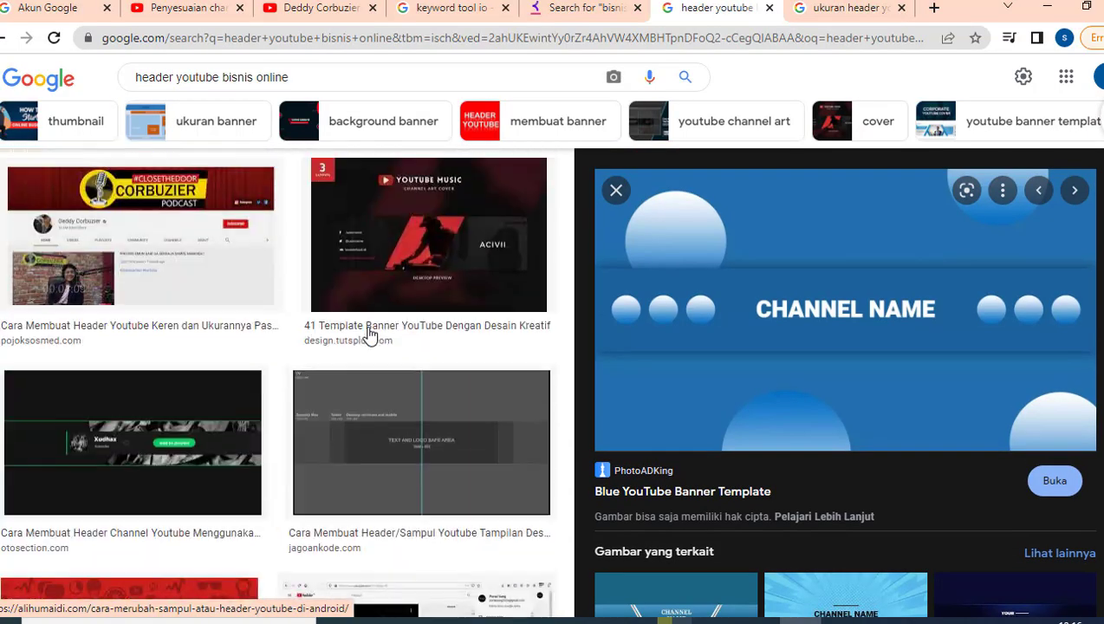
pyautogui.scroll(5, 370, 334)
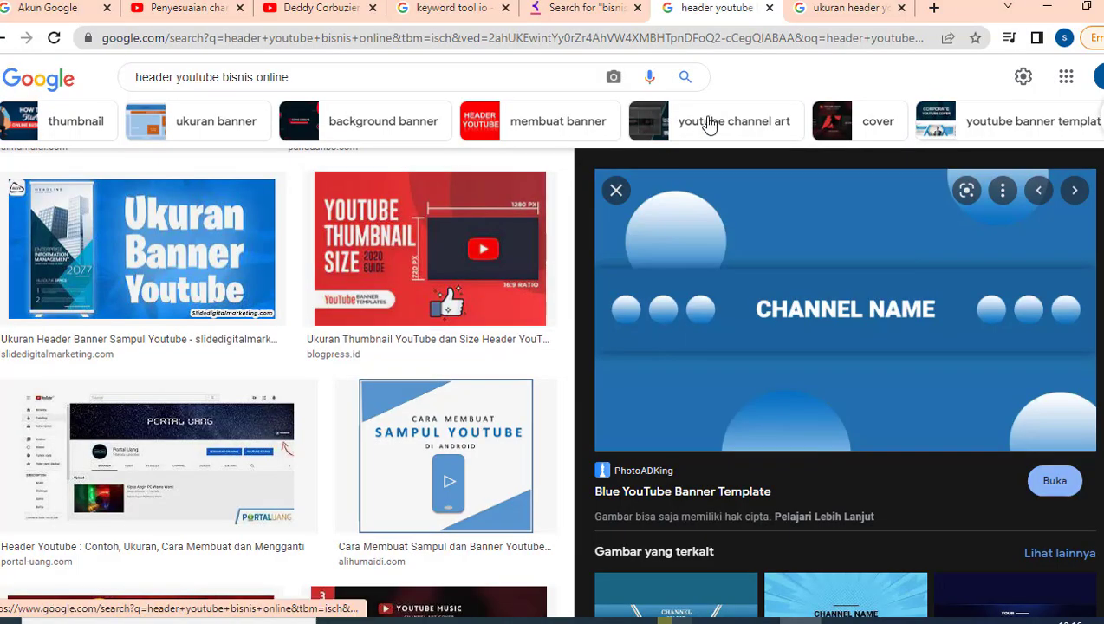
# - Check the banner size answer (2048 x 1152 minimum) and return to Studio Branding
pyautogui.click(841, 9)
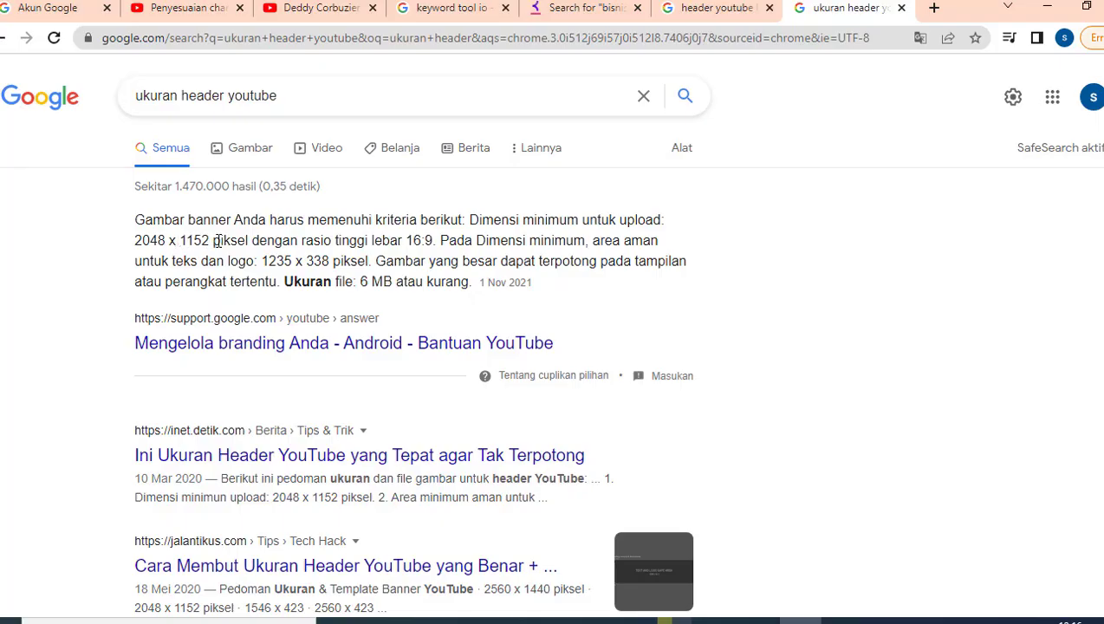
pyautogui.moveTo(218, 241); pyautogui.dragTo(241, 241)
pyautogui.click(279, 262)
pyautogui.click(196, 10)
# - Upload the blue CHANNEL NAME image as the banner and confirm its crop
pyautogui.click(524, 469)
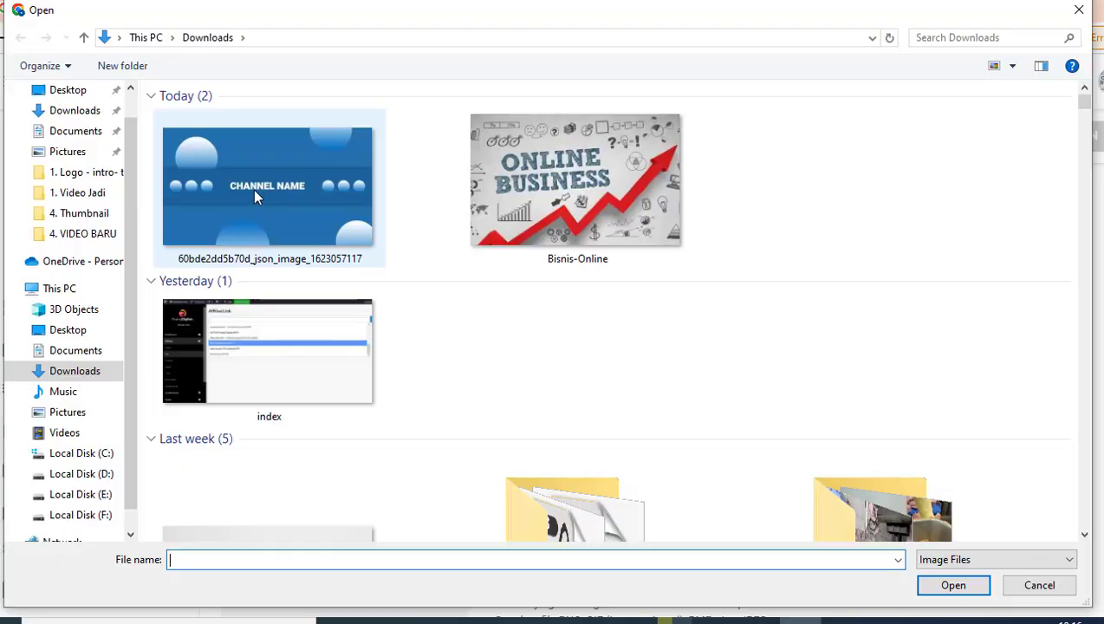
pyautogui.doubleClick(254, 192)
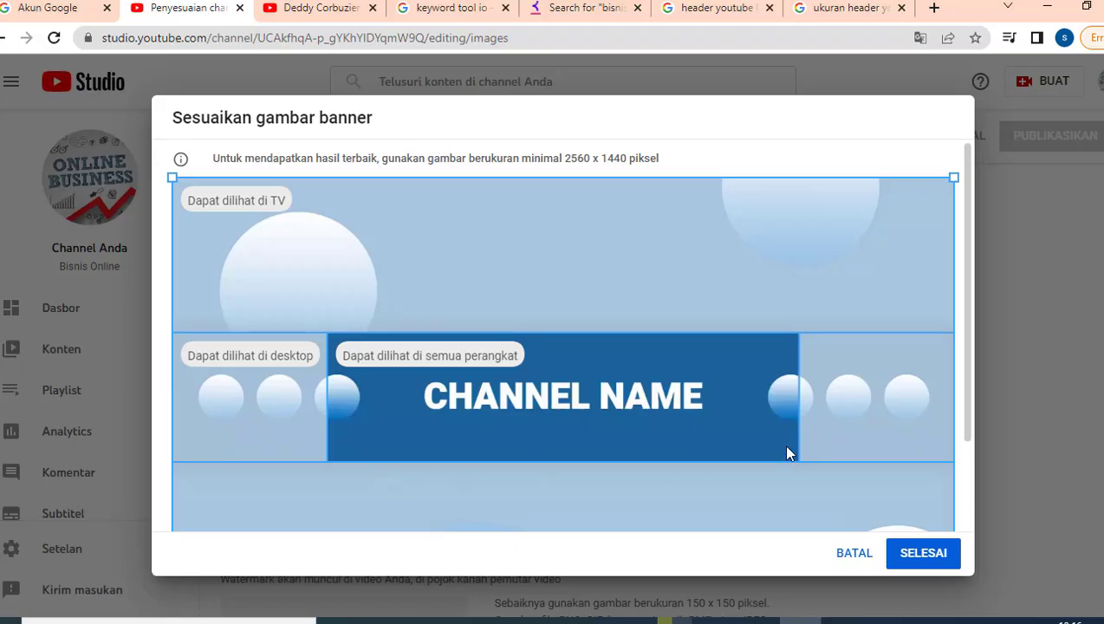
pyautogui.scroll(-2, 432, 442)
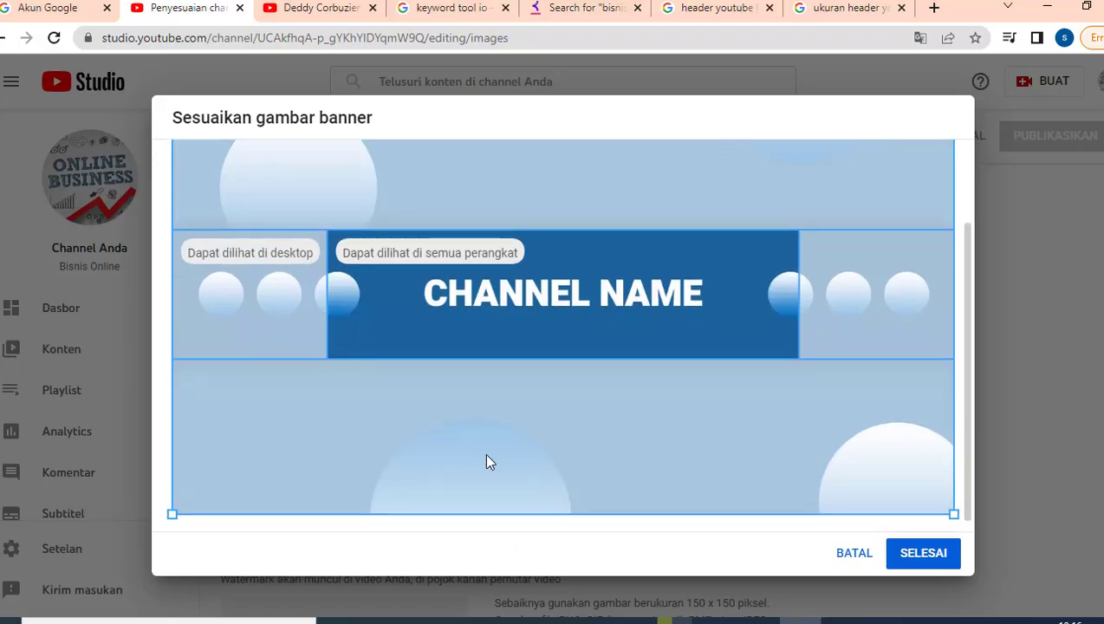
pyautogui.click(925, 555)
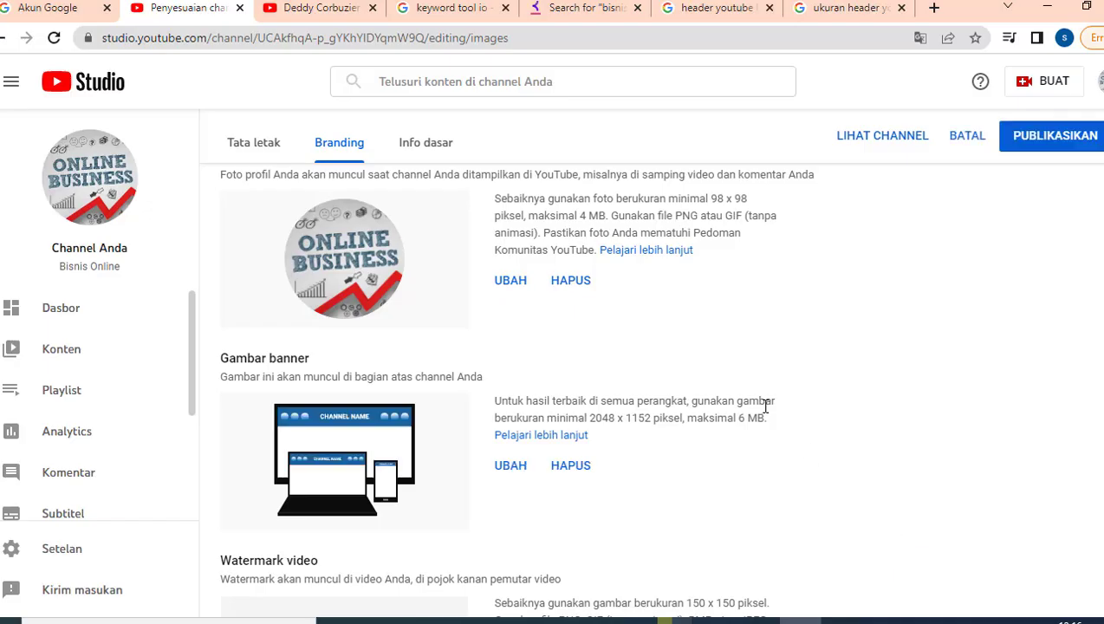
# - Compare the example channel's page with the Studio branding settings
pyautogui.scroll(-2, 766, 407)
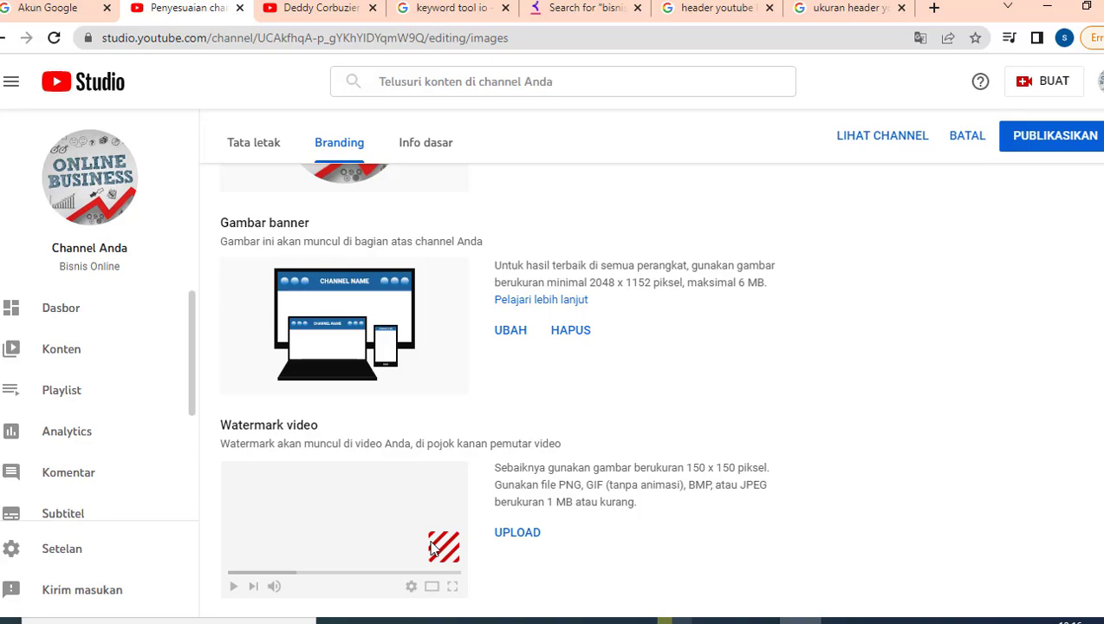
pyautogui.click(320, 10)
pyautogui.scroll(-2, 552, 473)
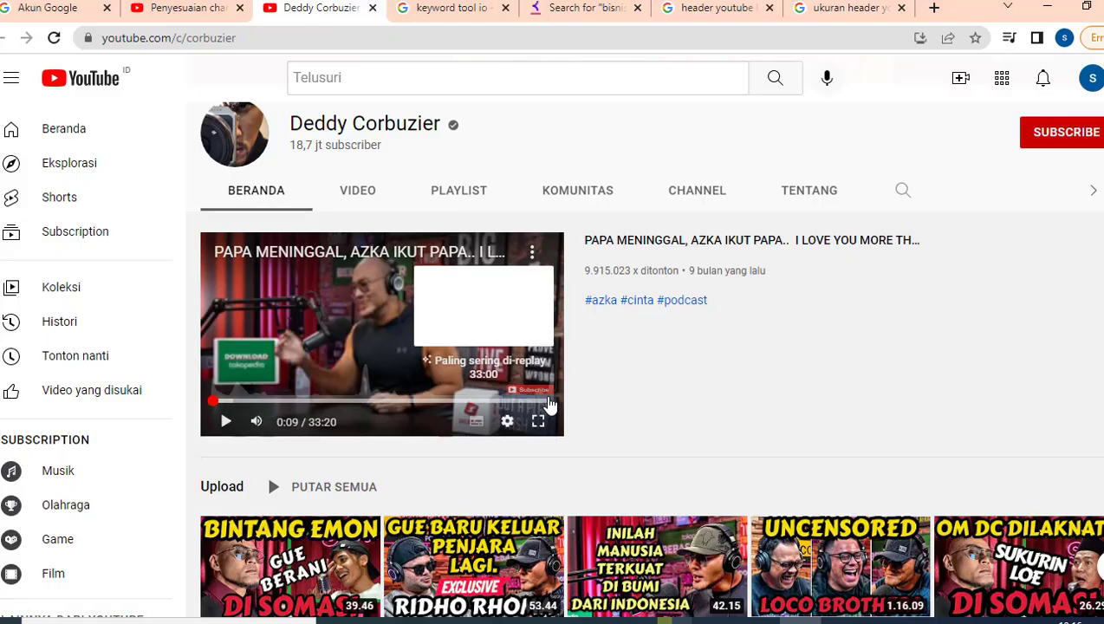
pyautogui.click(181, 17)
# - Start a video watermark upload from Local Disk (D:), then cancel it and return to the Google Images header results
pyautogui.click(520, 534)
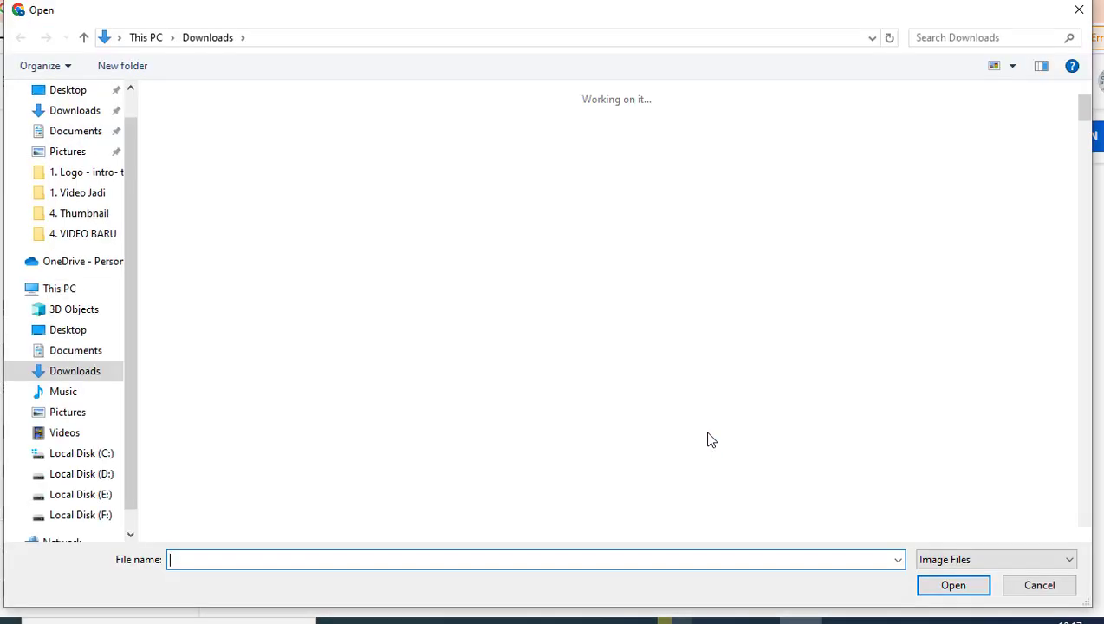
pyautogui.click(87, 475)
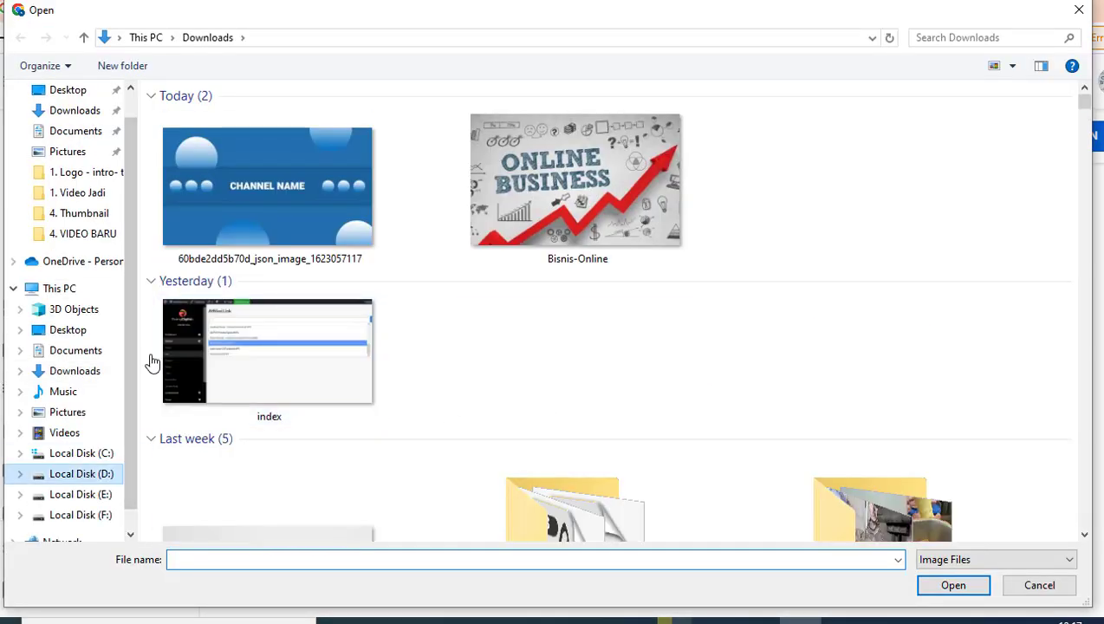
pyautogui.click(207, 155)
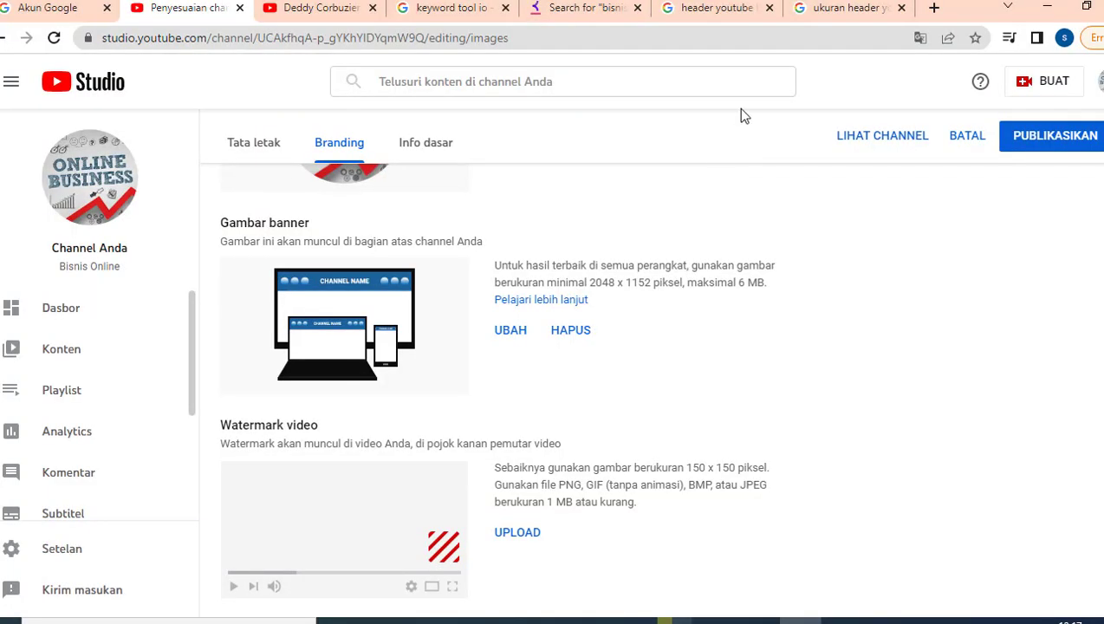
pyautogui.click(718, 19)
# - Replace the Google Images query with 'subscribe' and bring those results to the front
pyautogui.click(295, 77)
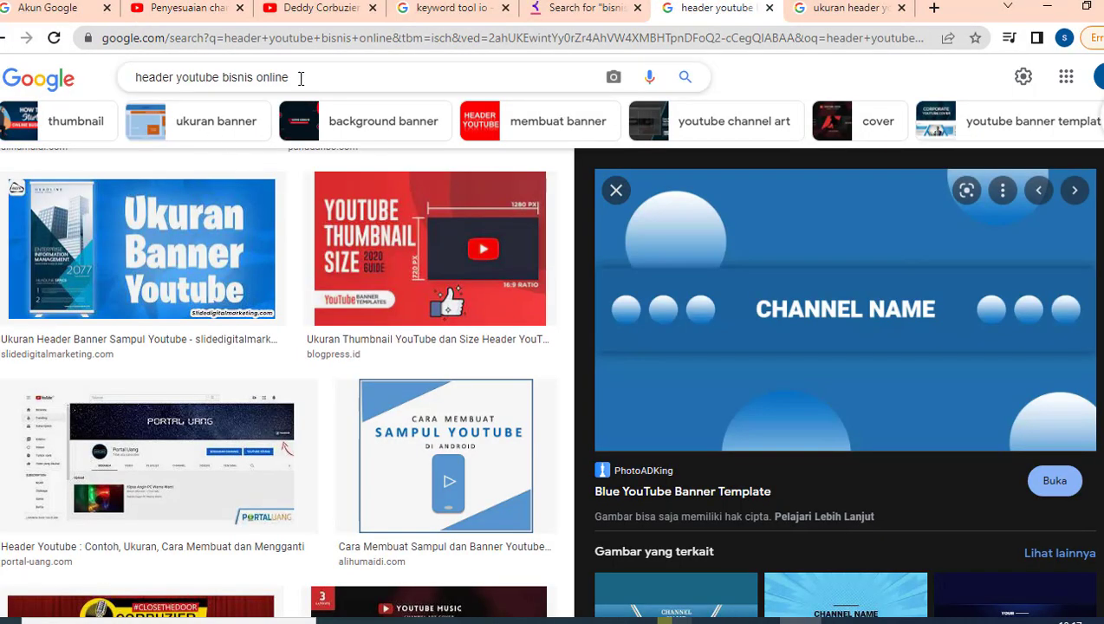
pyautogui.moveTo(296, 77); pyautogui.dragTo(134, 77)
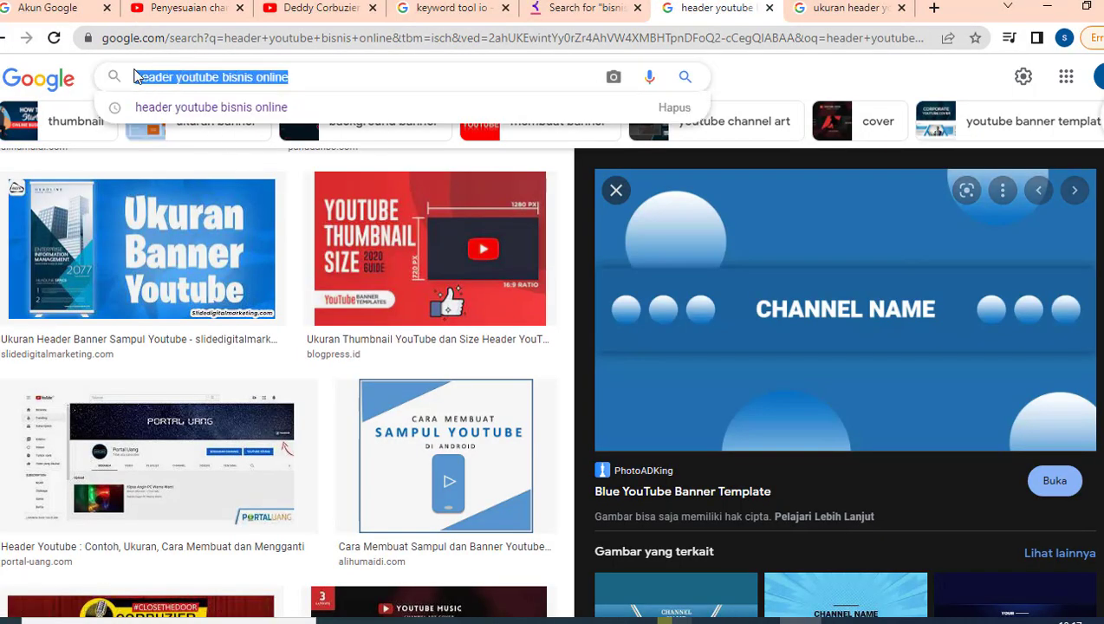
pyautogui.write('subsc')
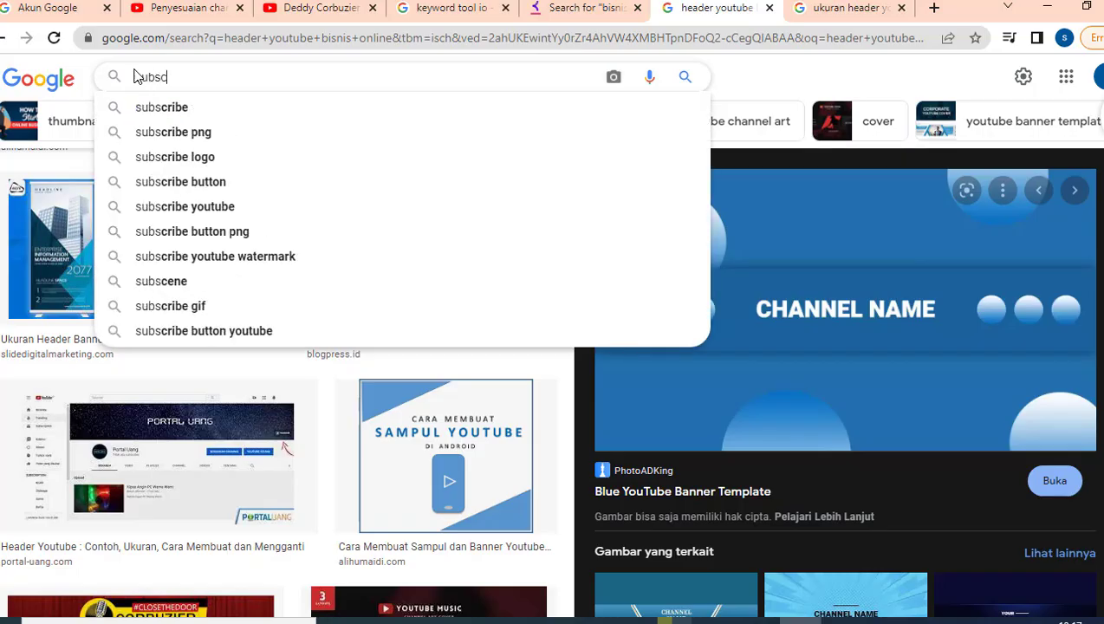
pyautogui.write('ribe')
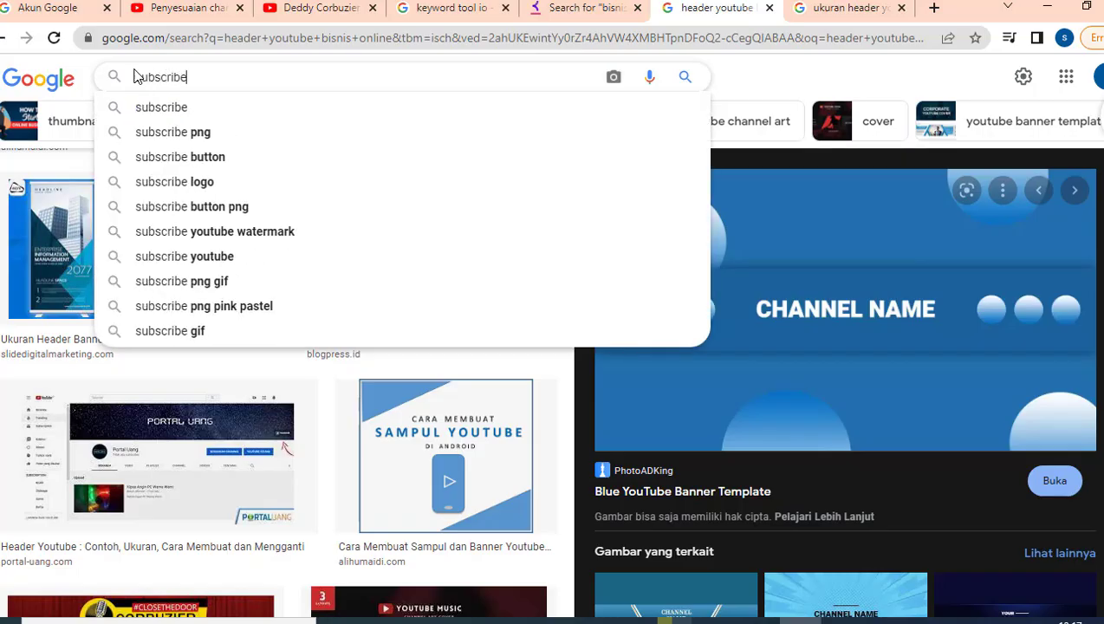
pyautogui.press('Return')
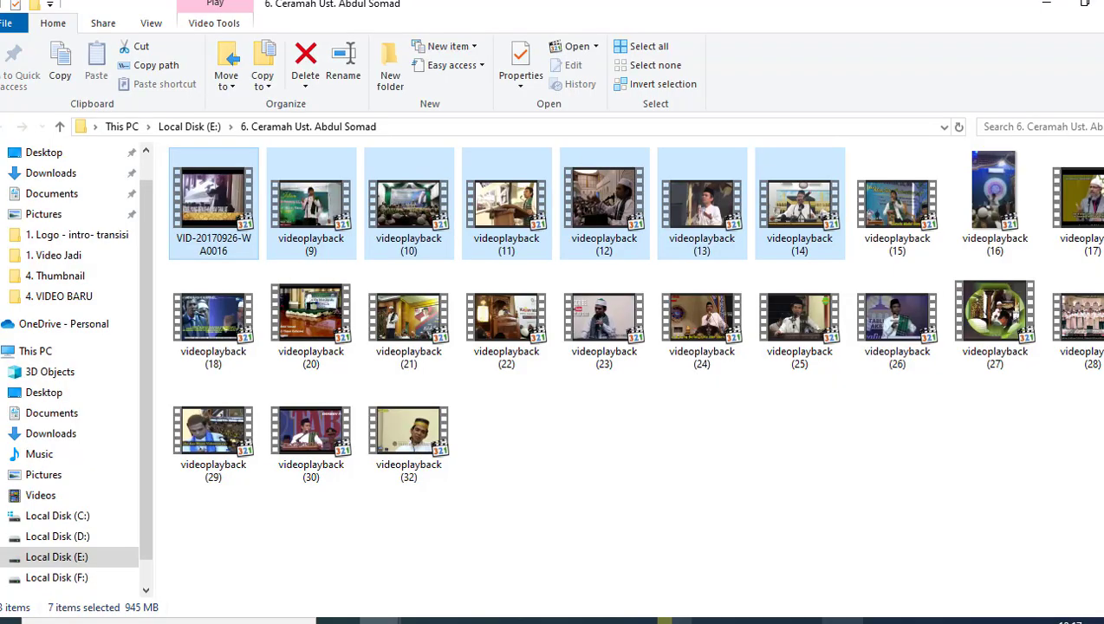
pyautogui.moveTo(674, 620)
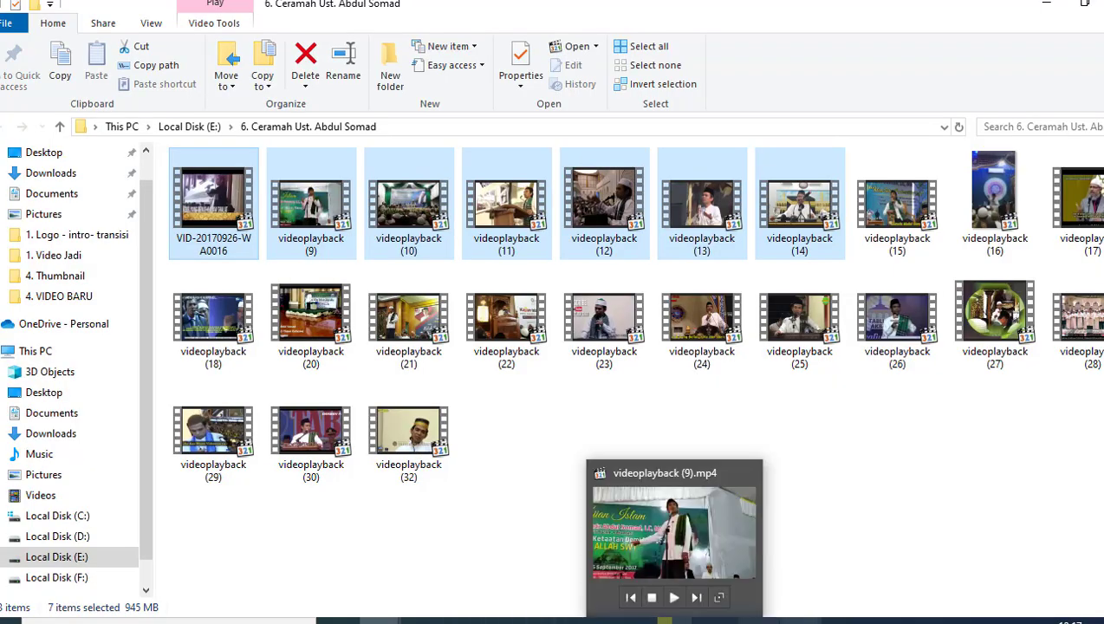
pyautogui.click(800, 620)
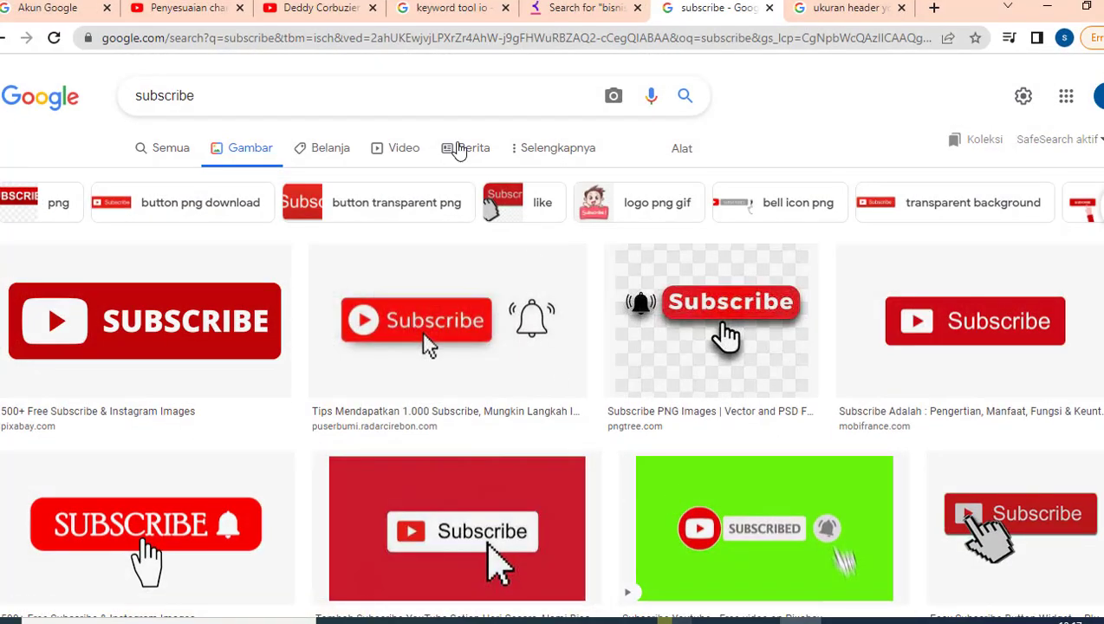
pyautogui.click(174, 8)
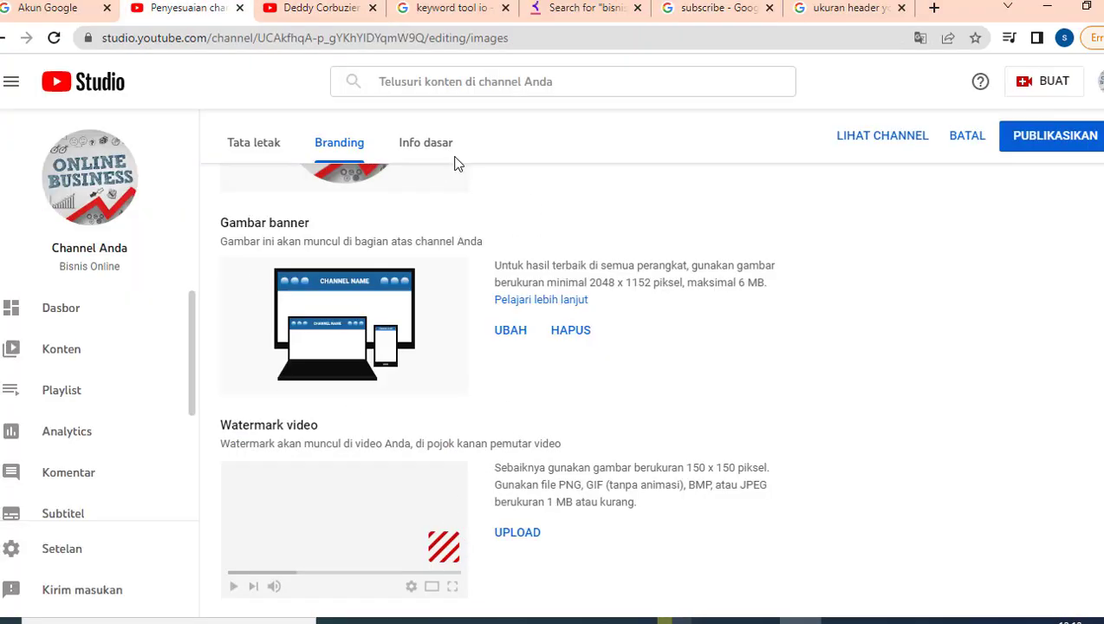
pyautogui.click(735, 10)
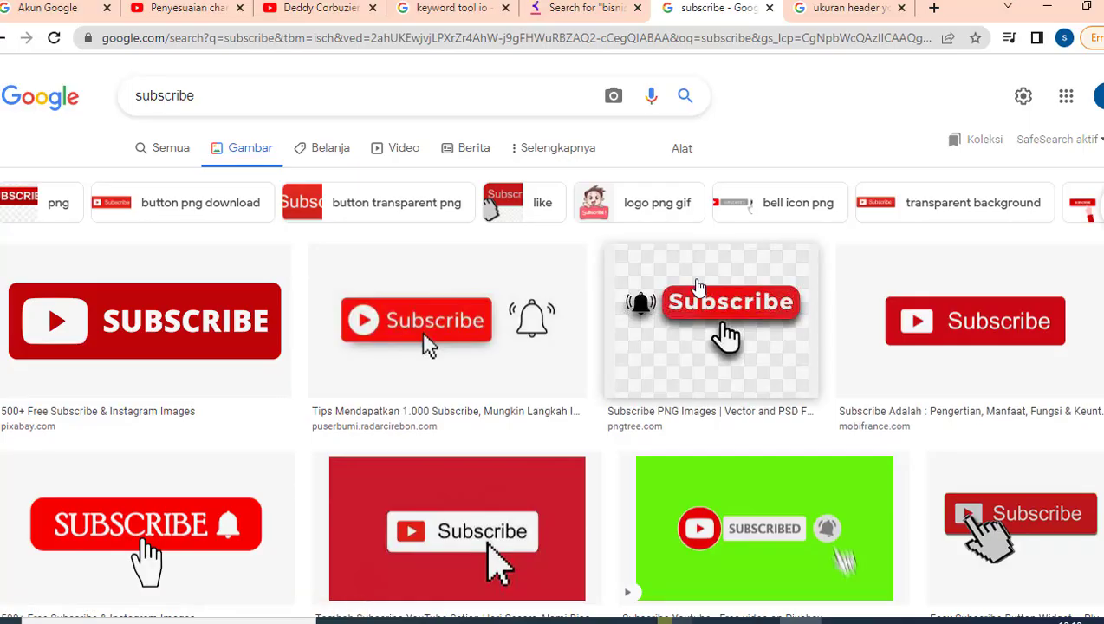
pyautogui.scroll(-7, 699, 286)
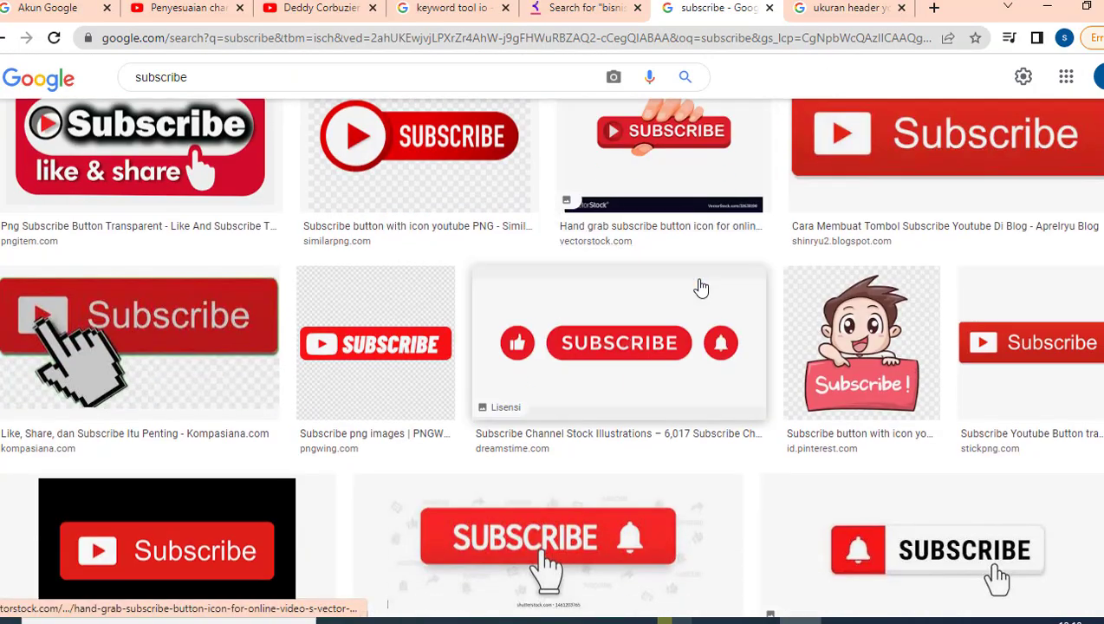
pyautogui.scroll(-5, 701, 287)
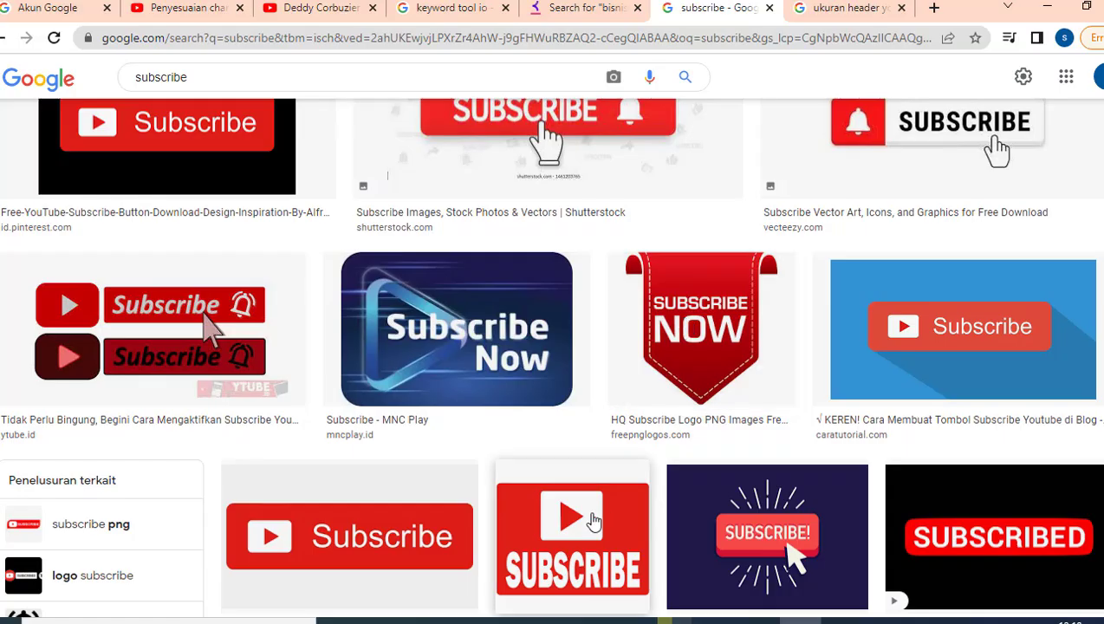
pyautogui.scroll(-5, 593, 520)
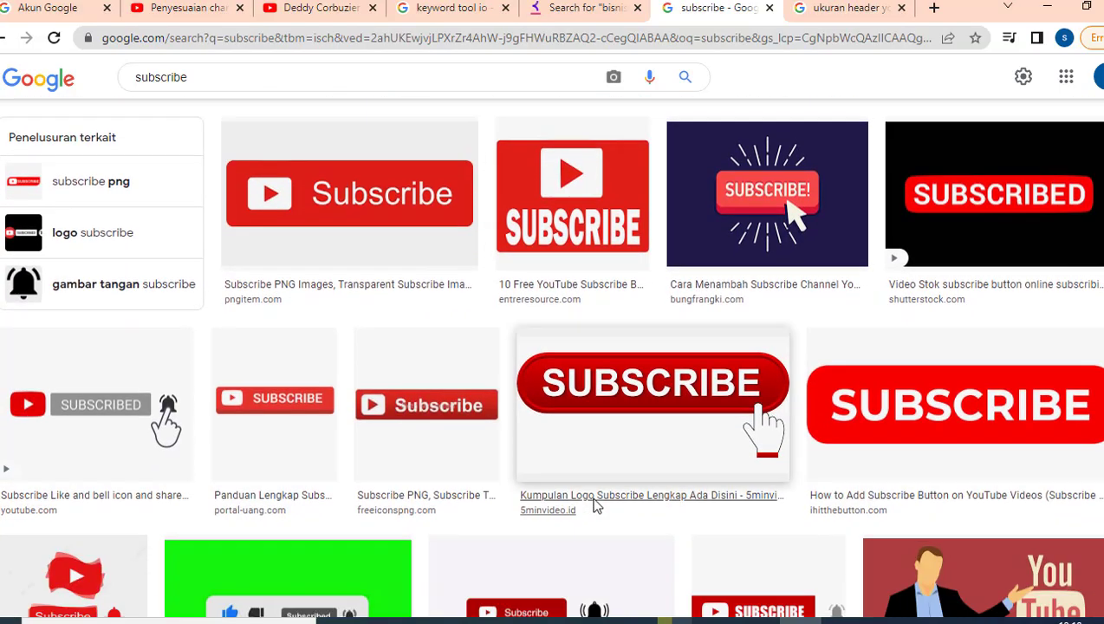
pyautogui.scroll(-5, 596, 503)
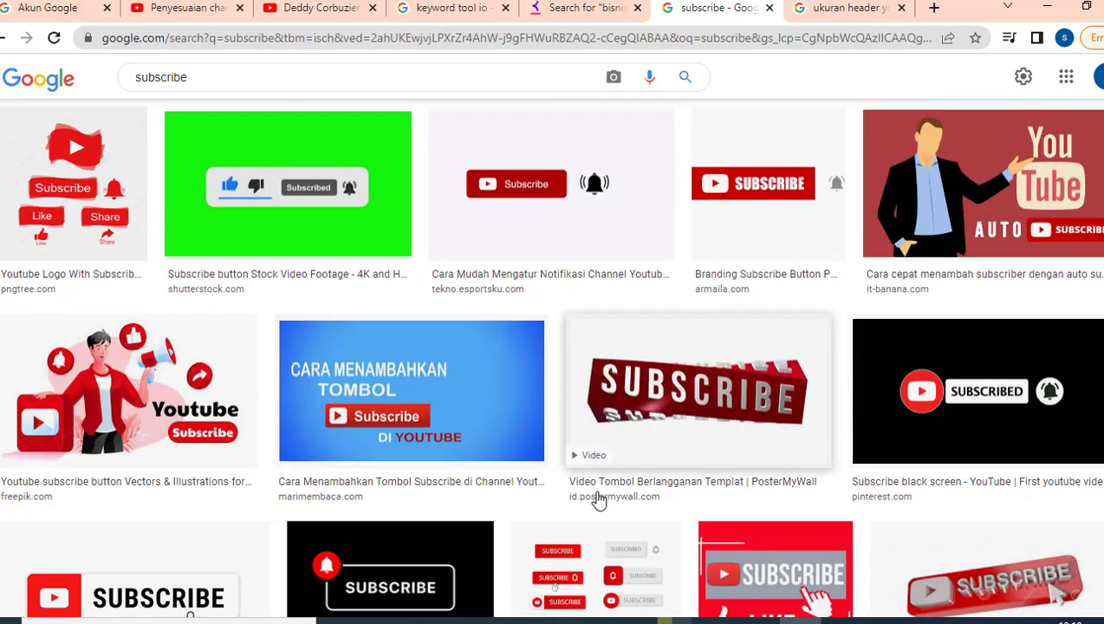
pyautogui.scroll(-6, 600, 501)
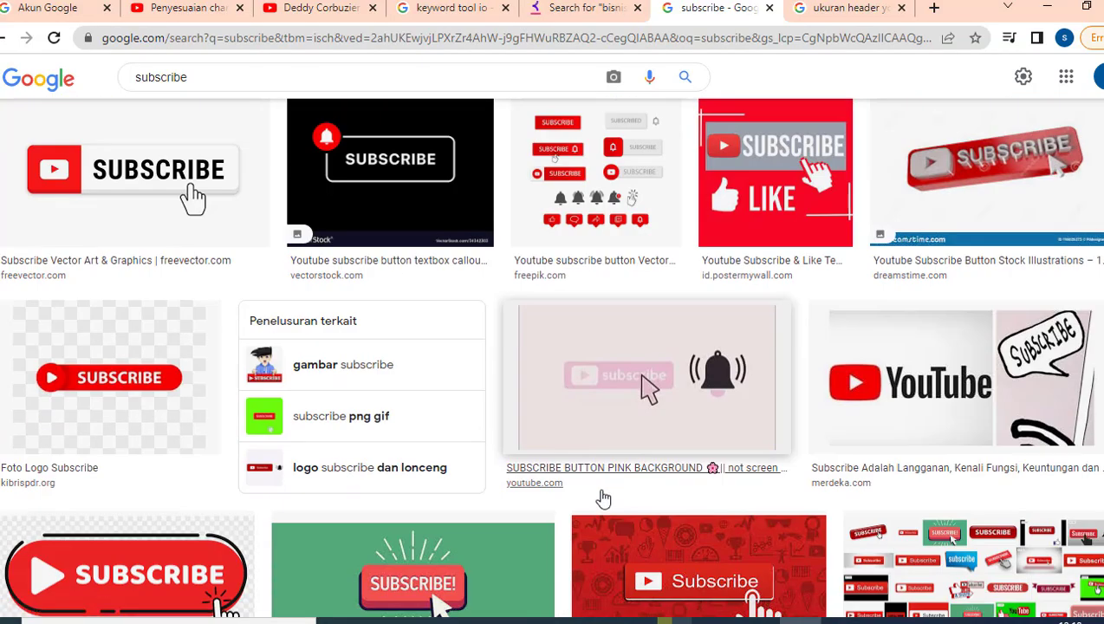
pyautogui.scroll(-1, 604, 499)
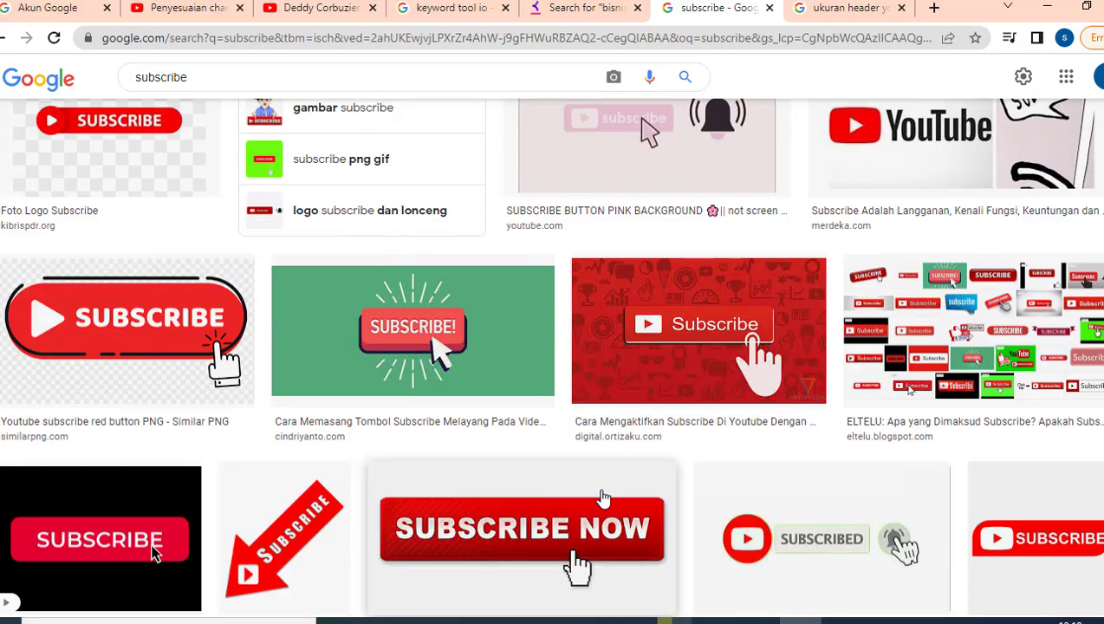
pyautogui.scroll(-10, 604, 498)
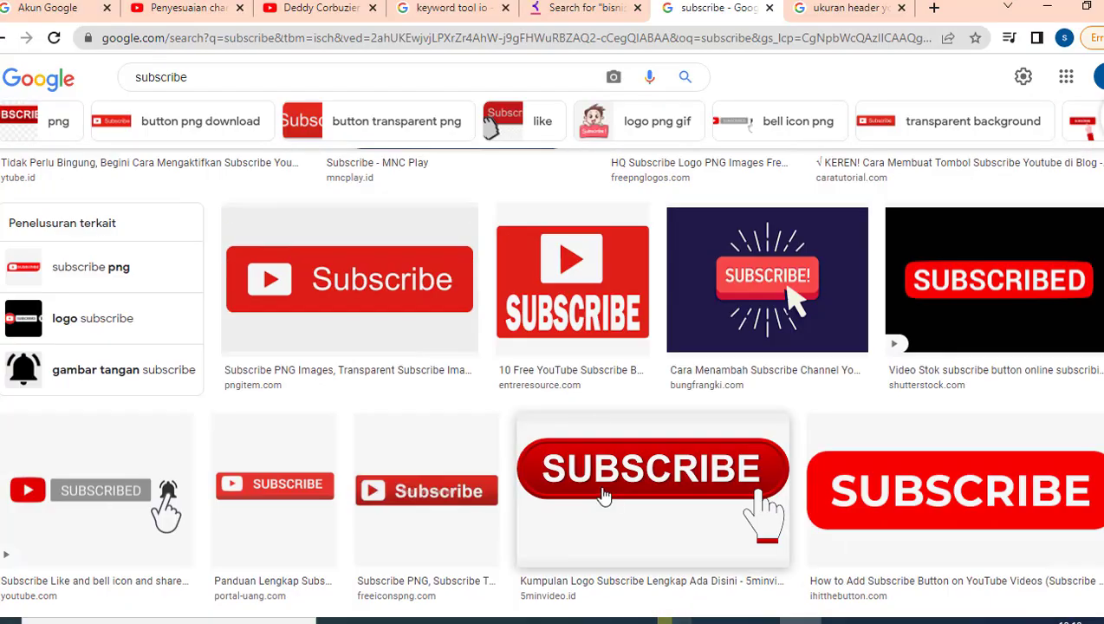
pyautogui.scroll(3, 577, 315)
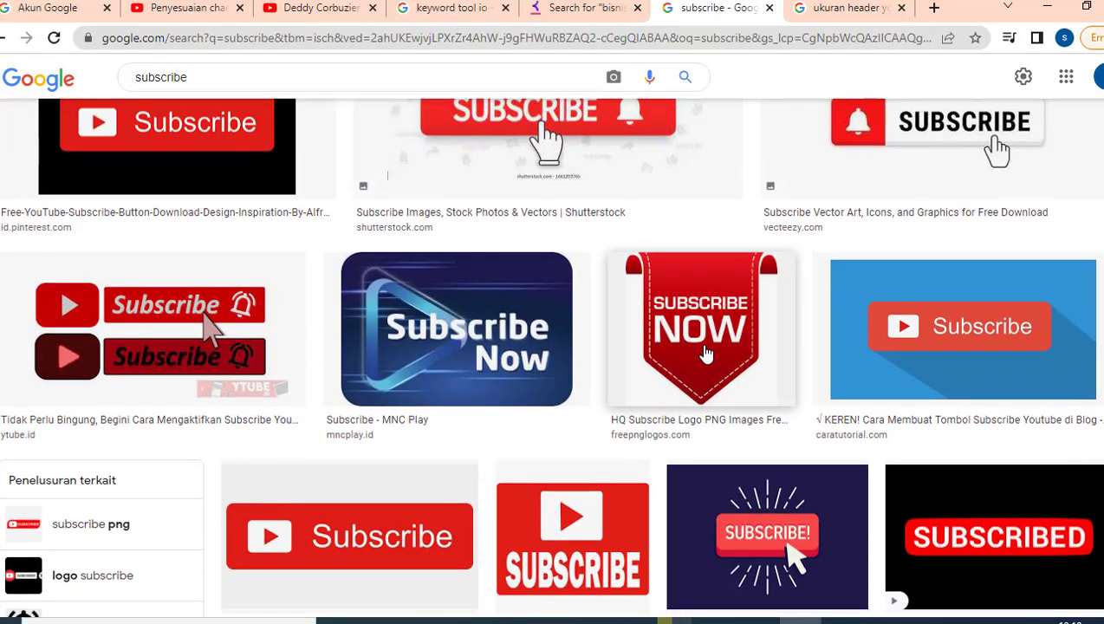
# - Save the red SUBSCRIBE NOW ribbon image as a PNG in Downloads
pyautogui.click(707, 354)
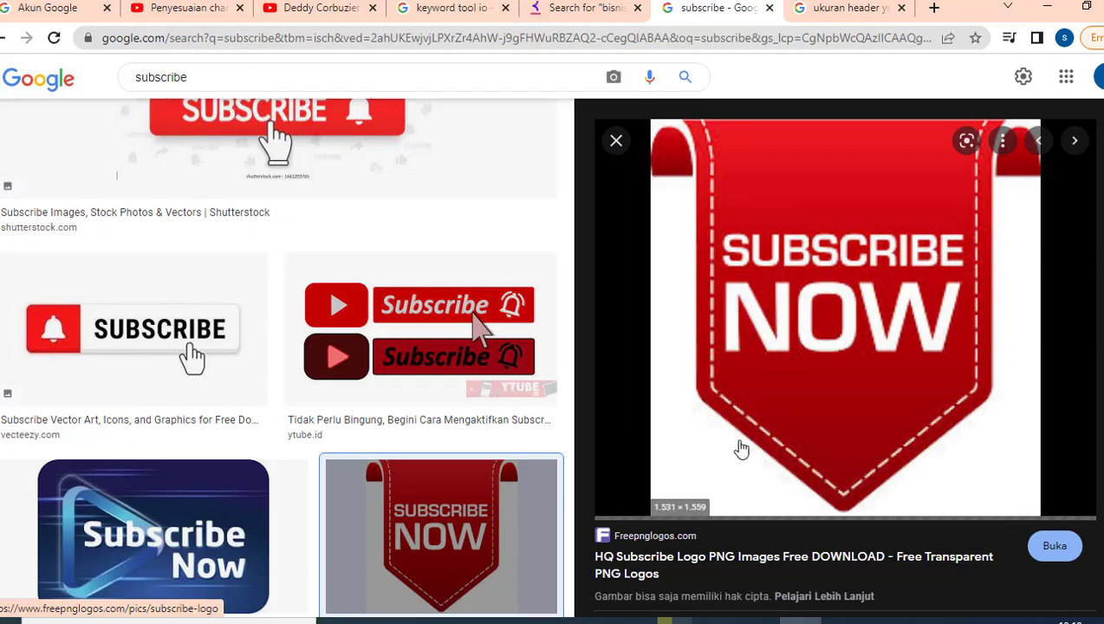
pyautogui.rightClick(834, 321)
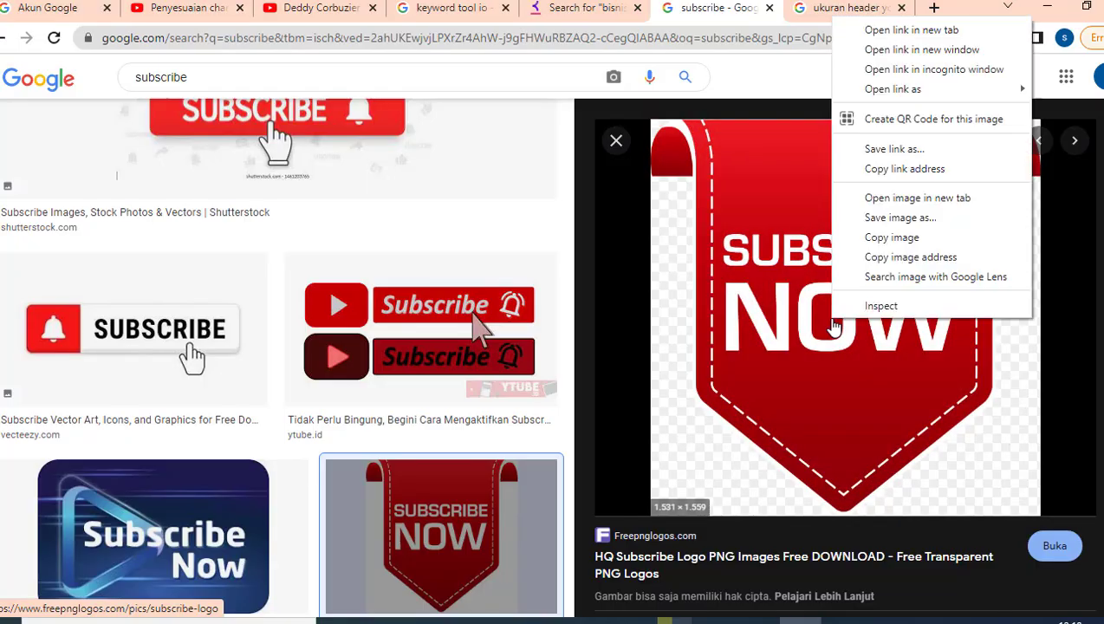
pyautogui.click(902, 217)
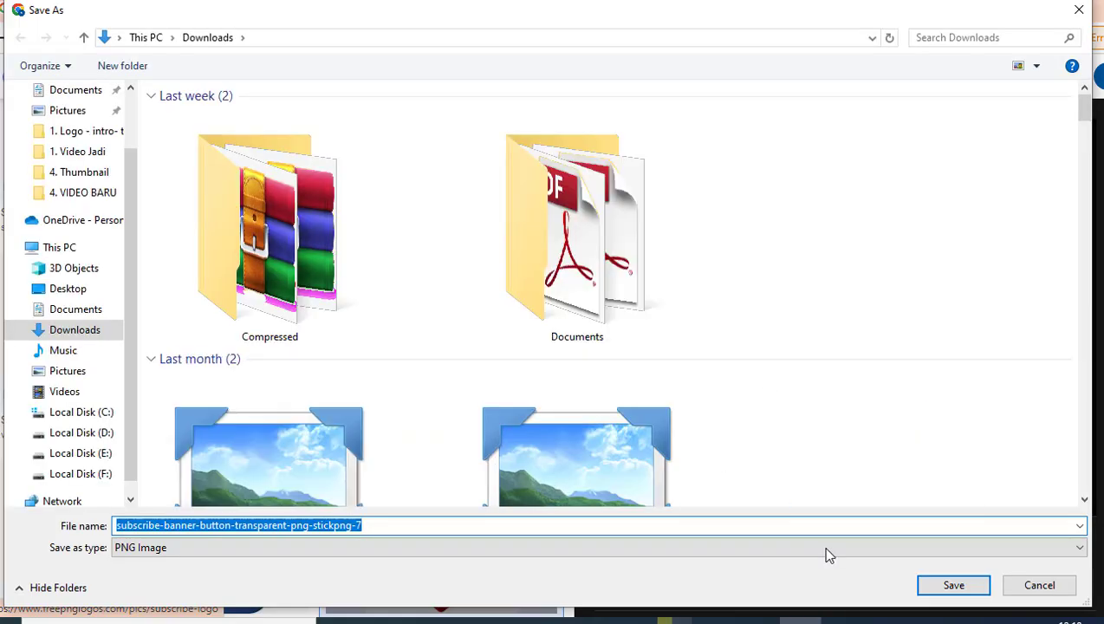
pyautogui.click(954, 586)
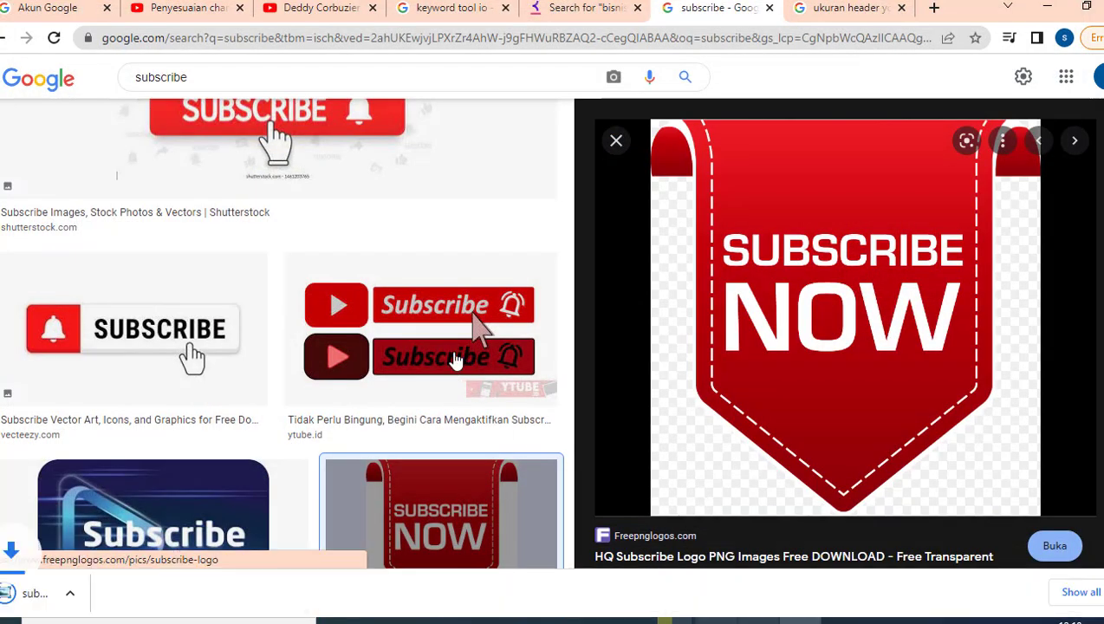
pyautogui.click(188, 9)
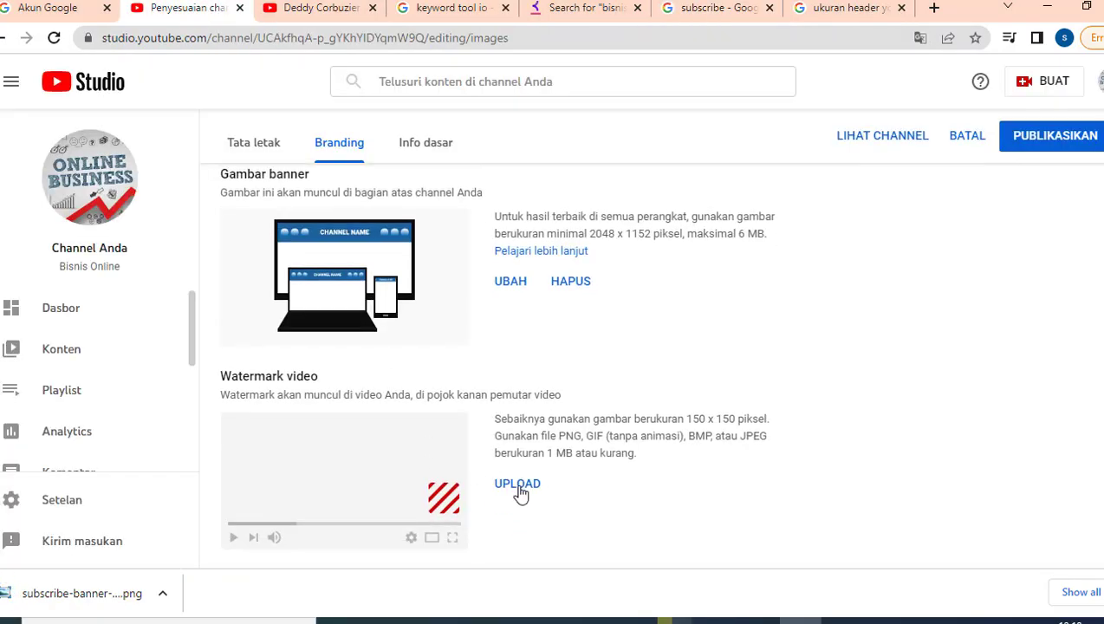
# - Set the downloaded SUBSCRIBE NOW PNG as the channel's video watermark
pyautogui.click(518, 488)
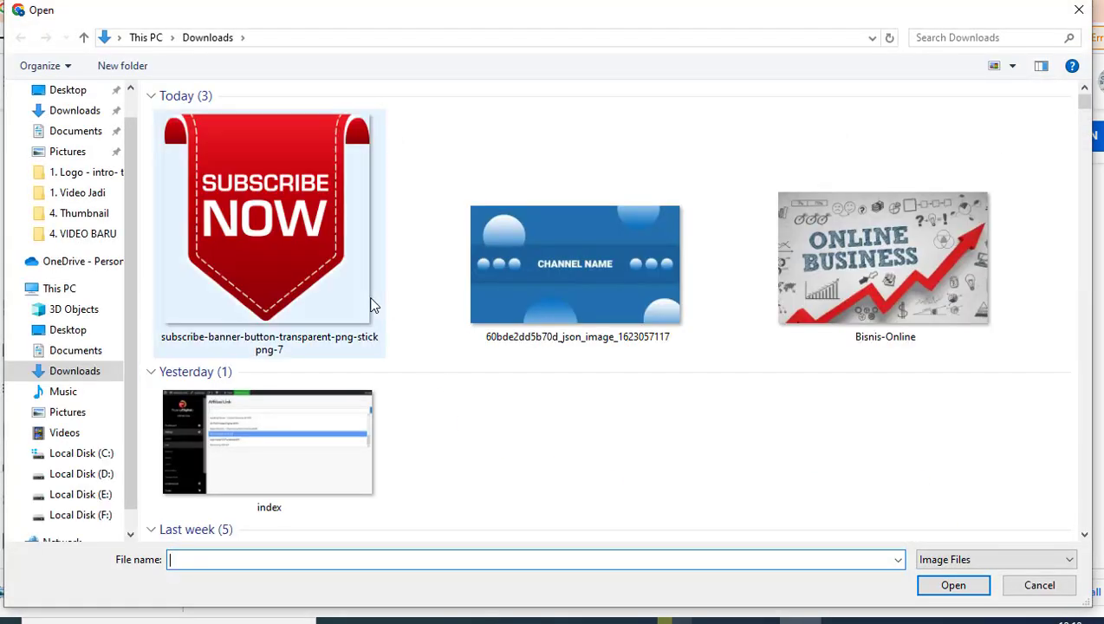
pyautogui.click(270, 201)
pyautogui.click(942, 590)
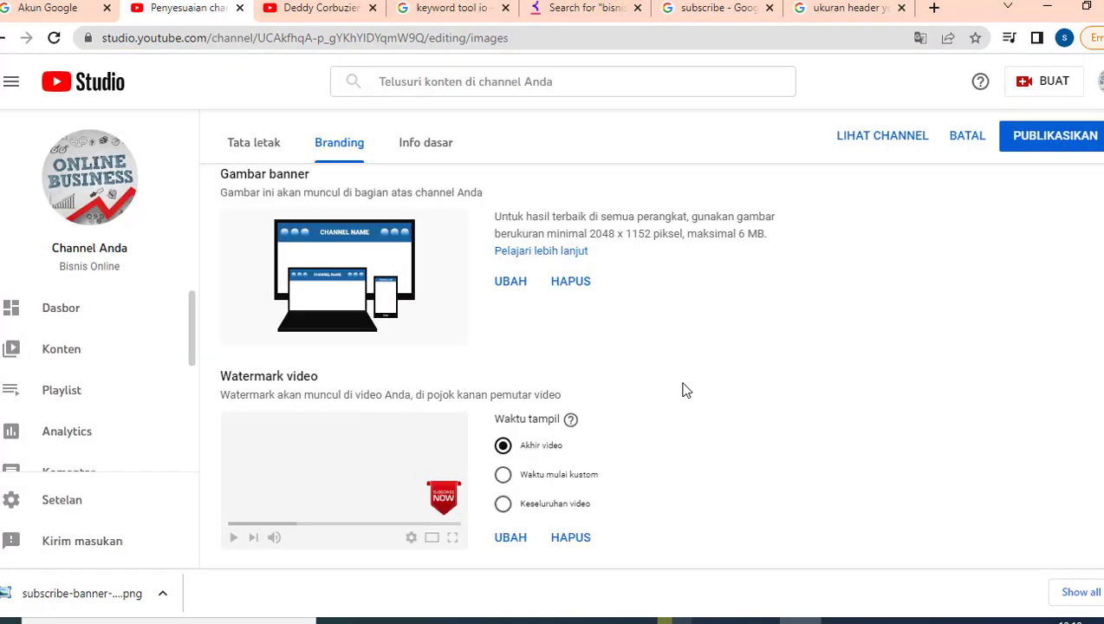
pyautogui.scroll(4, 686, 390)
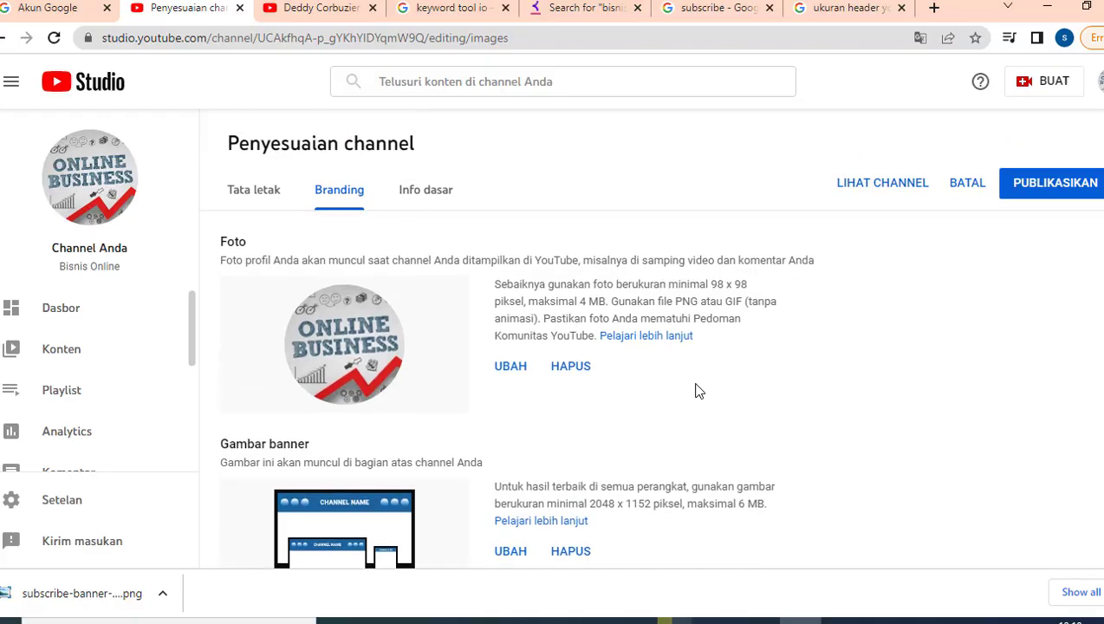
pyautogui.click(407, 192)
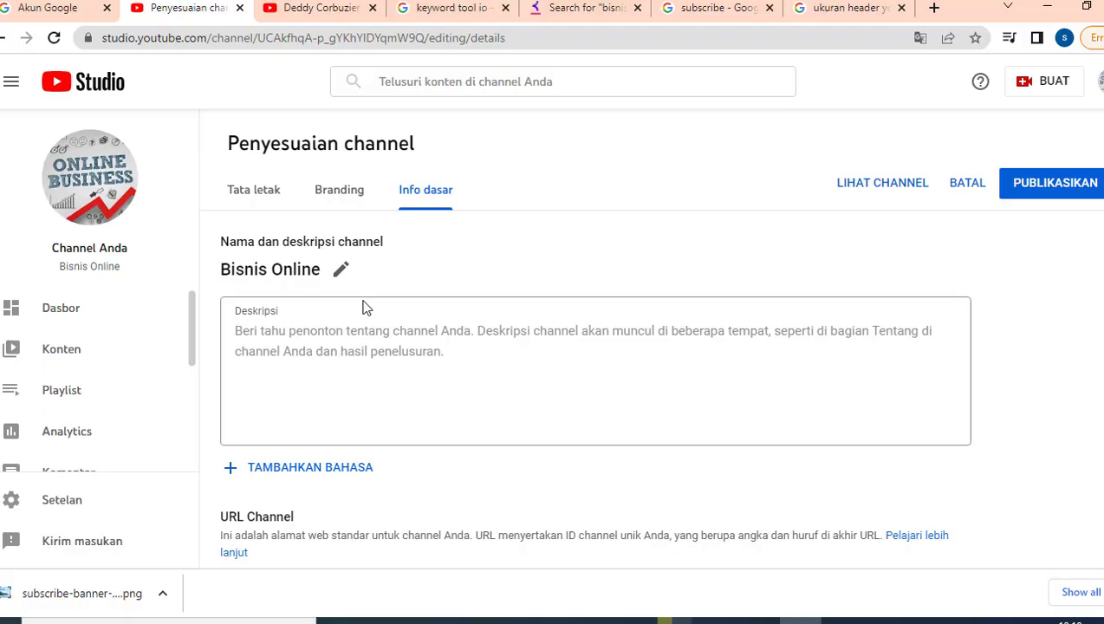
# - Type the welcome line 'Halo selamat datang di Channel…' and 'bisnis online kepada Anda' into Deskripsi
pyautogui.click(327, 339)
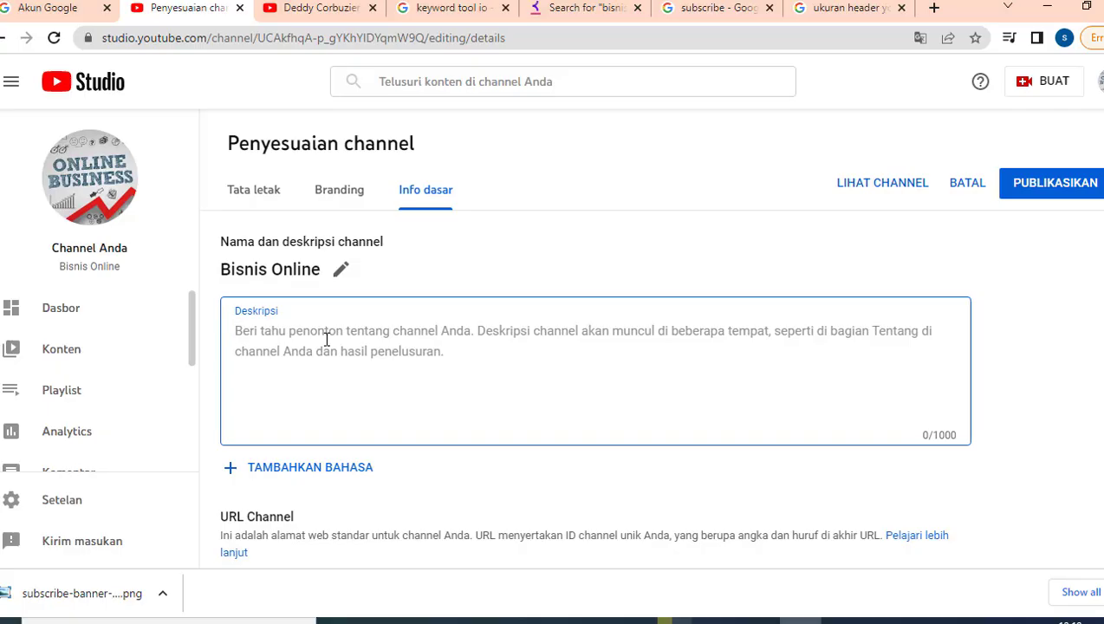
pyautogui.write('Halo selamat')
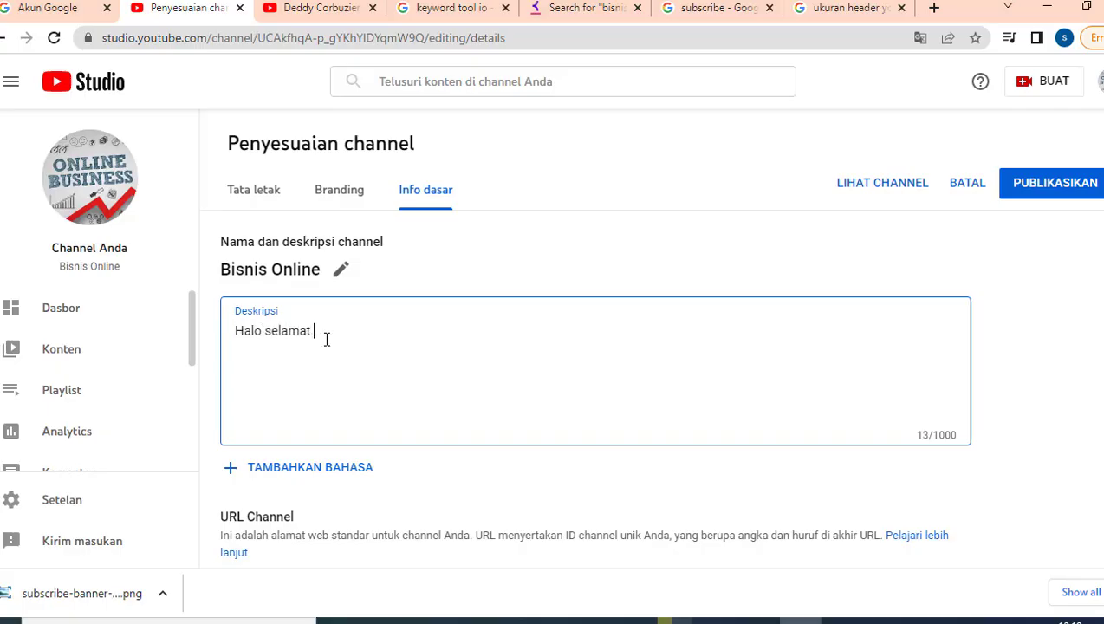
pyautogui.write(' datang diChannel')
pyautogui.press('BackSpace')
pyautogui.press('BackSpace')
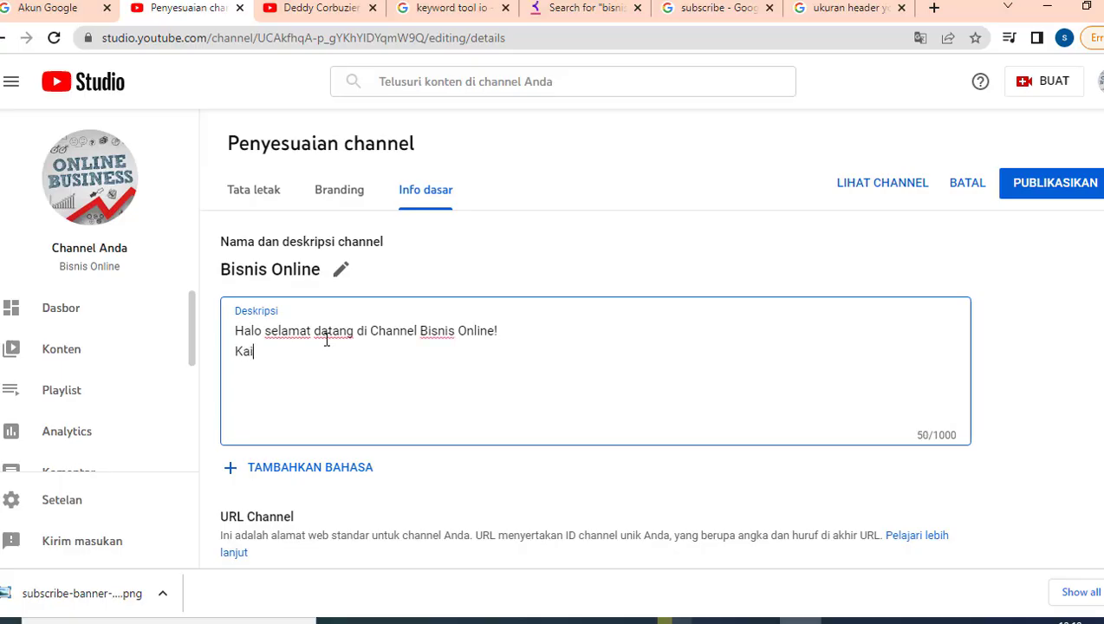
pyautogui.write('mai')
pyautogui.write('bisn')
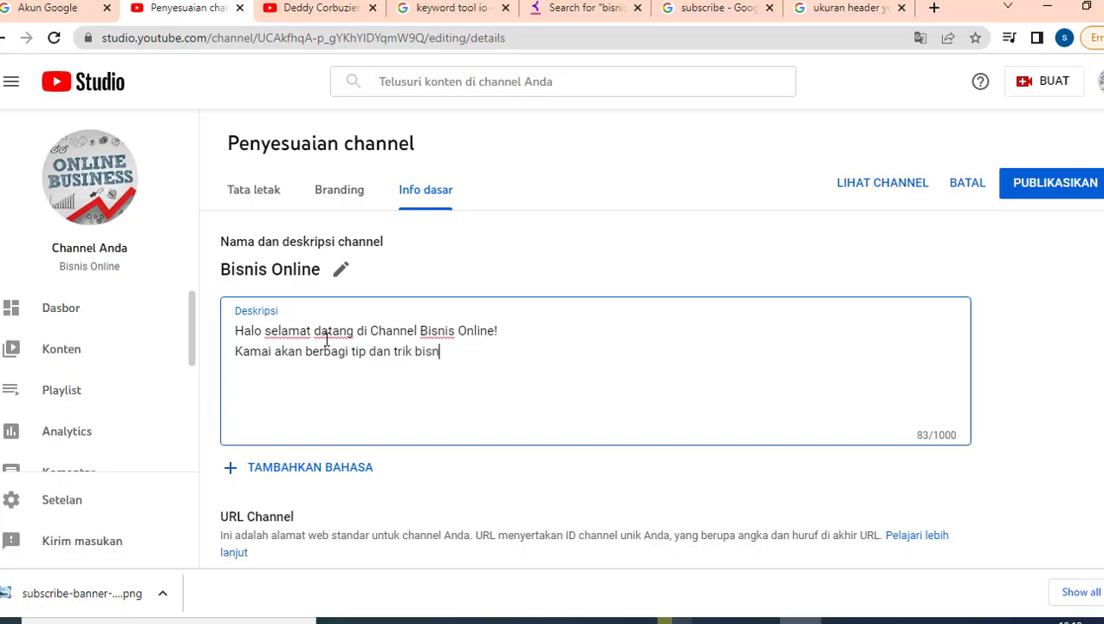
pyautogui.write('is online kepada ')
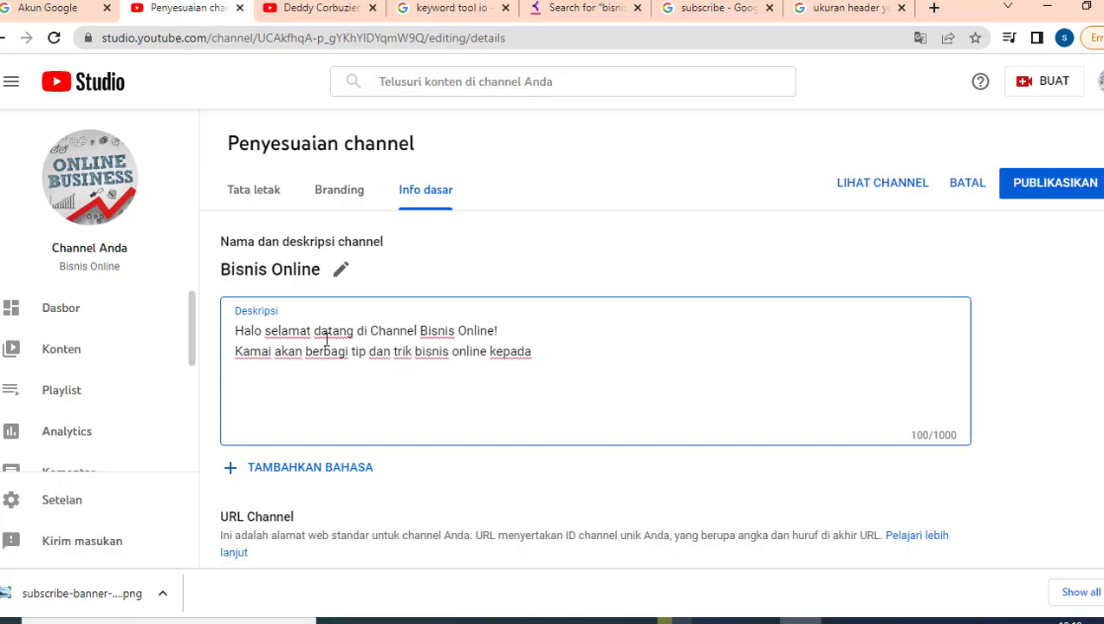
pyautogui.write('ANda')
pyautogui.press('BackSpace')
pyautogui.press('BackSpace')
pyautogui.press('BackSpace')
pyautogui.write('nda. ')
pyautogui.write('jangan')
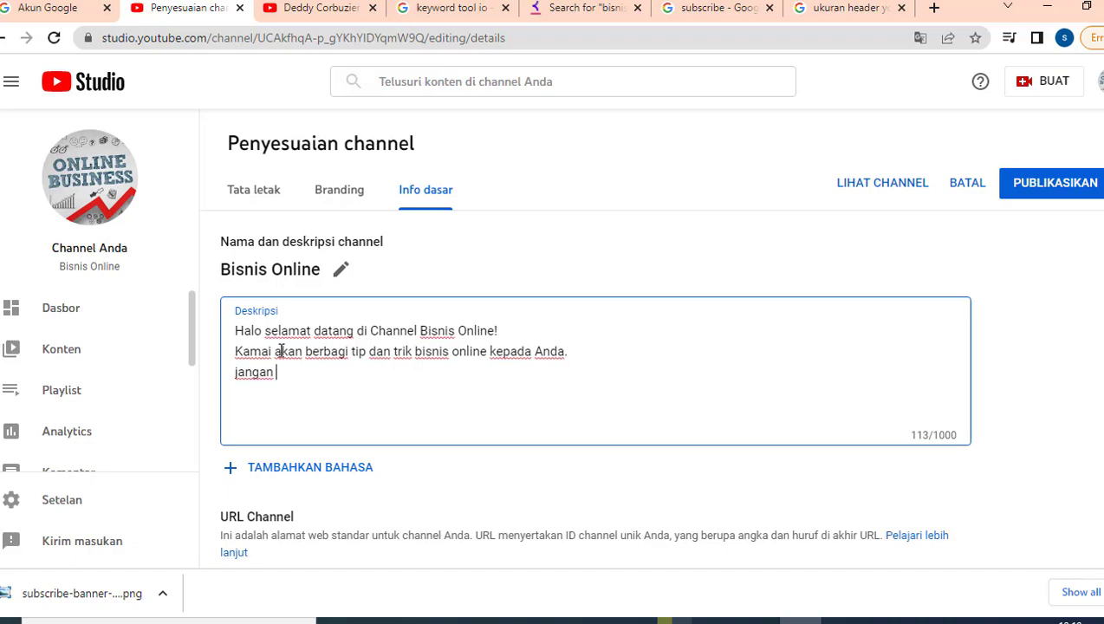
# - Correct 'Kamai' to 'Kami' and add 'Jangan Like, Share dan Subscribe untuk mendapatkan notifikasi video terbaru dari kami.'
pyautogui.click(266, 351)
pyautogui.press('BackSpace')
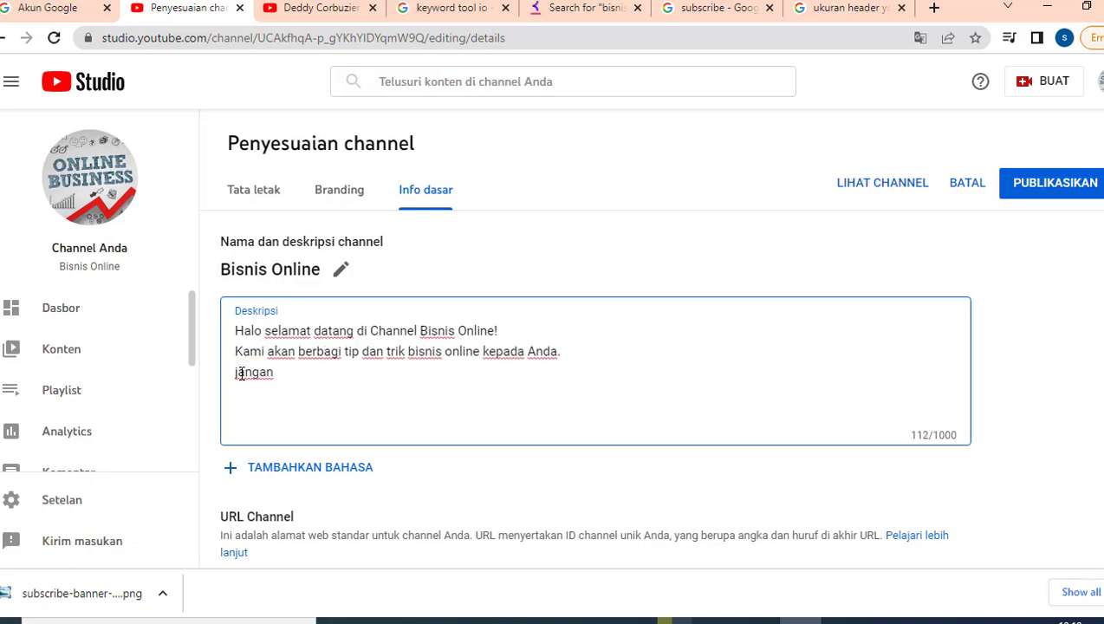
pyautogui.click(240, 373)
pyautogui.press('BackSpace')
pyautogui.write('Jangan Like, Subsc')
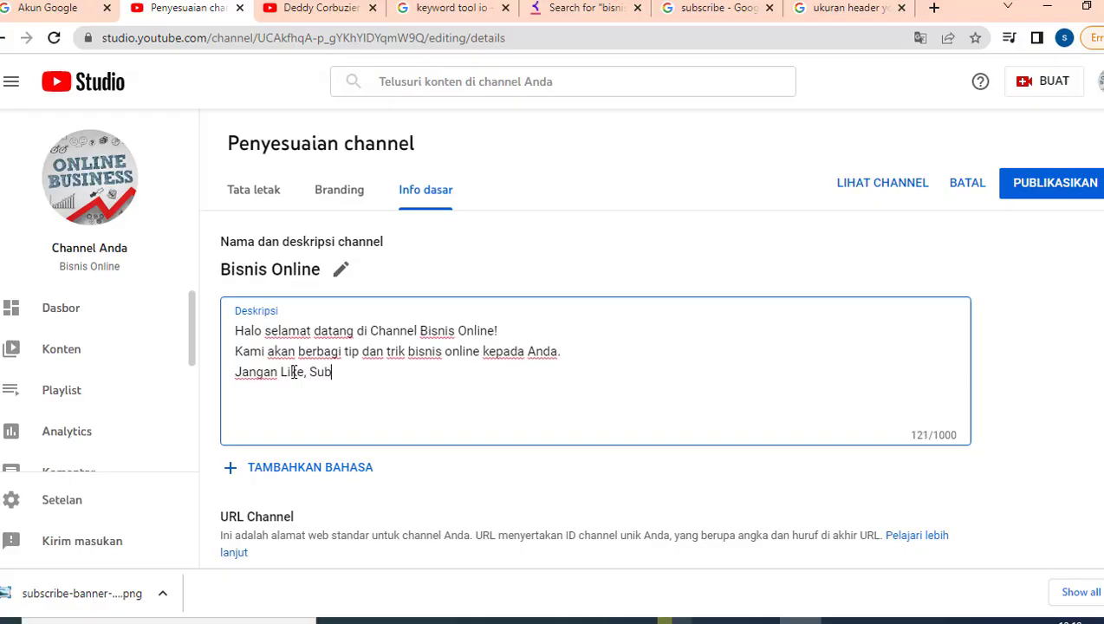
pyautogui.press('BackSpace')
pyautogui.press('BackSpace')
pyautogui.press('BackSpace')
pyautogui.write('hare dan Subscribe ')
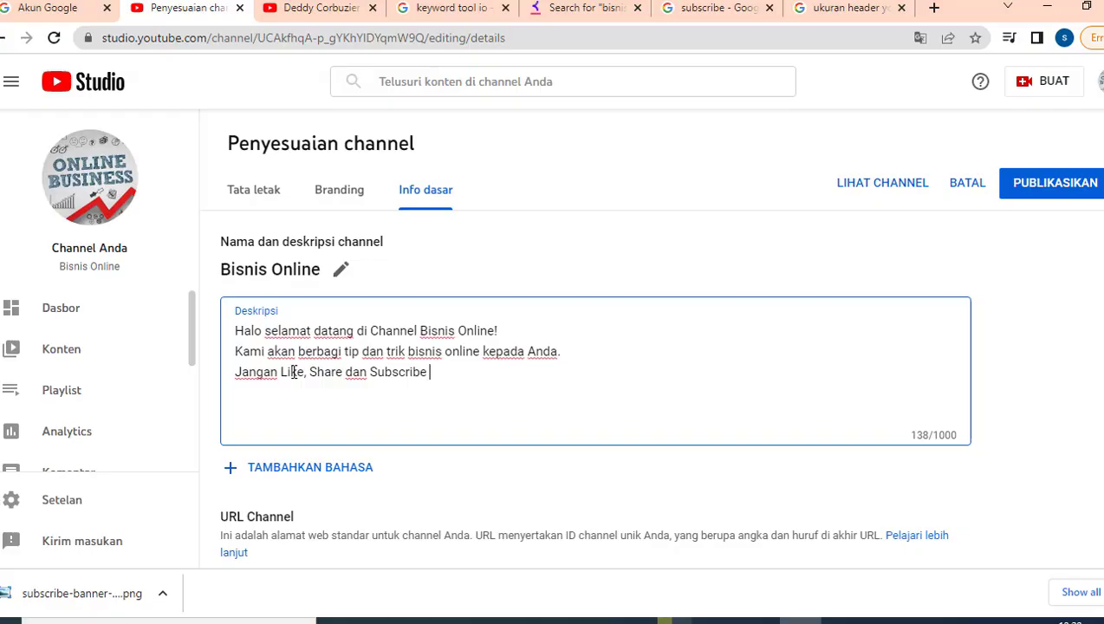
pyautogui.write('untuk mendapatkan ')
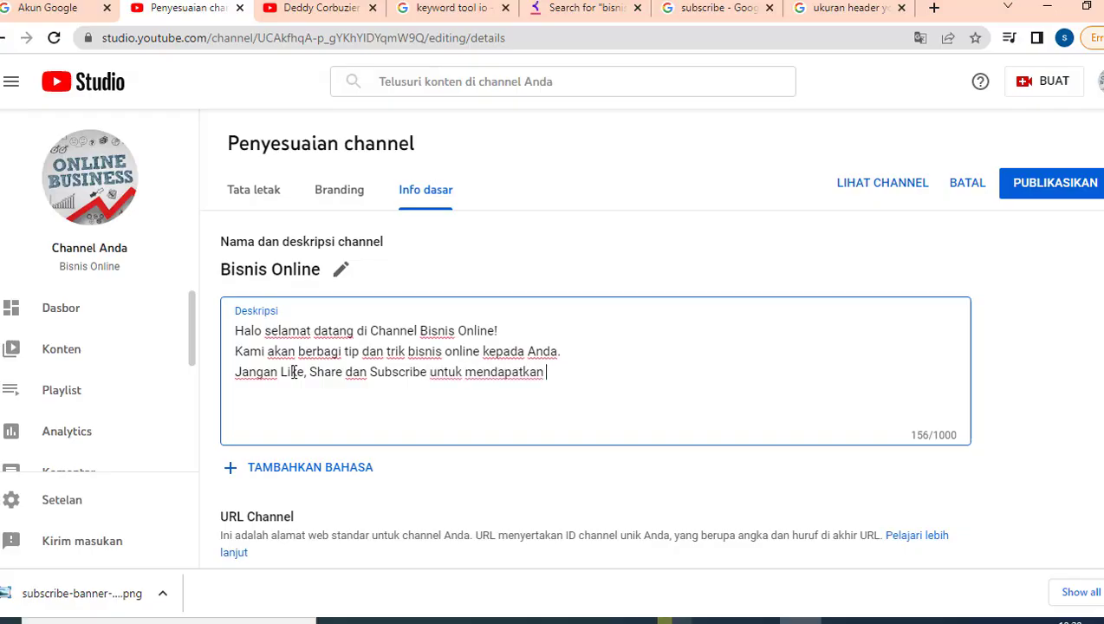
pyautogui.write('notifikasi video terbar')
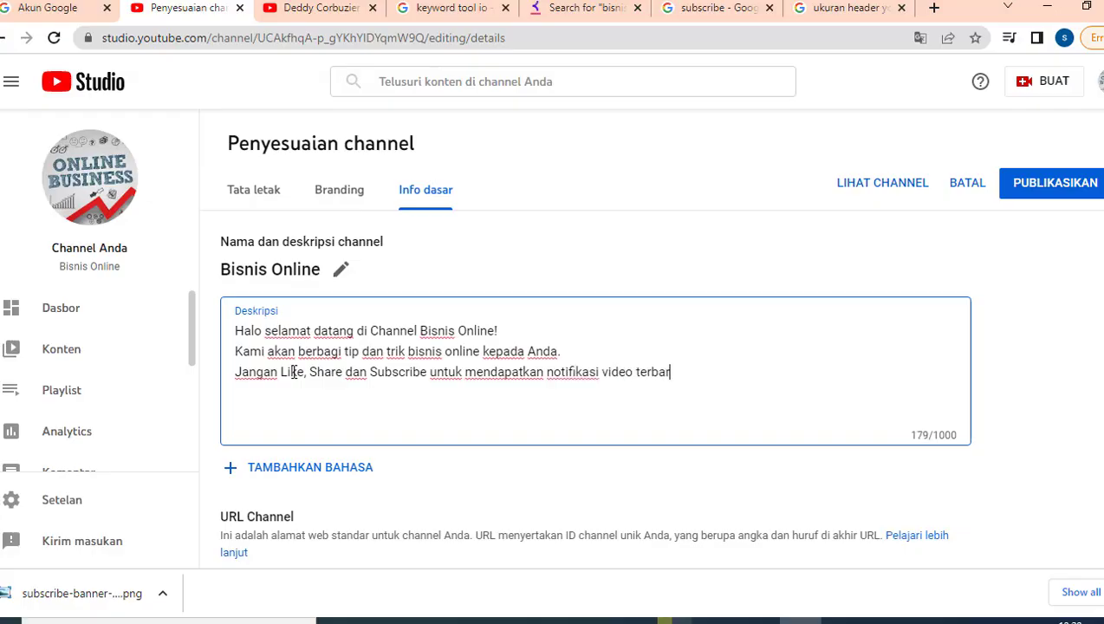
pyautogui.write('u dari kami..')
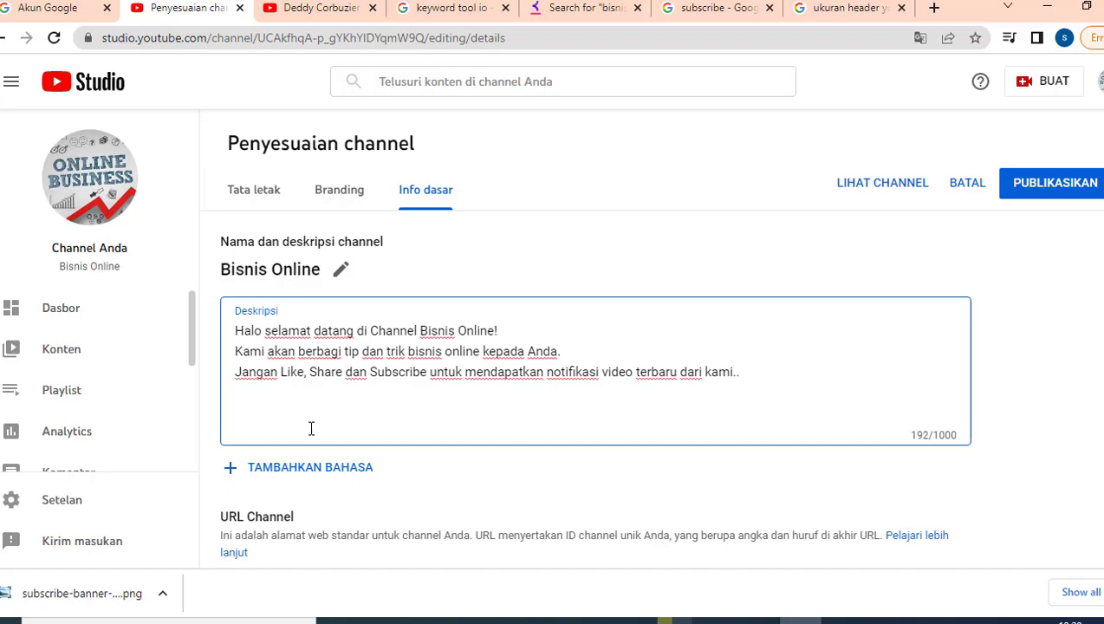
pyautogui.scroll(-2, 424, 371)
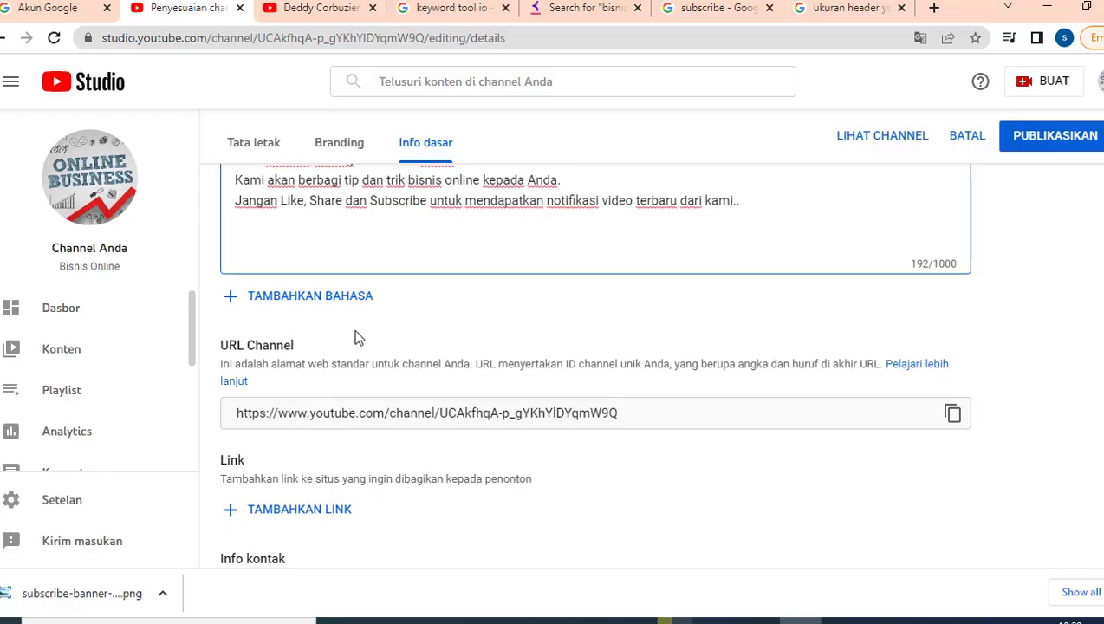
pyautogui.scroll(-1, 376, 395)
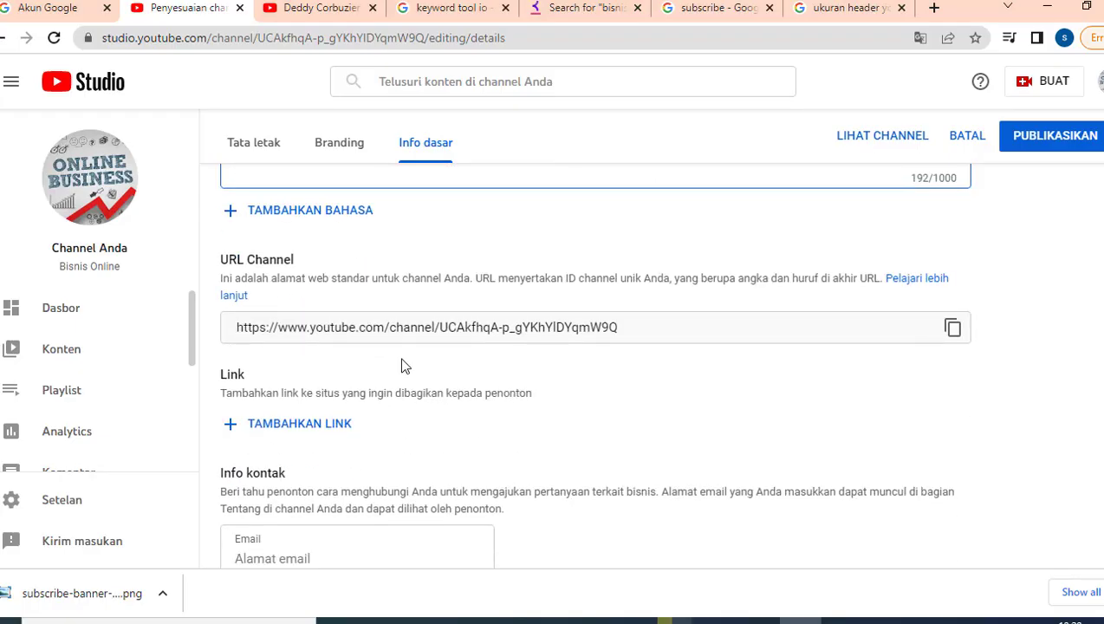
pyautogui.tripleClick(241, 327)
pyautogui.click(567, 385)
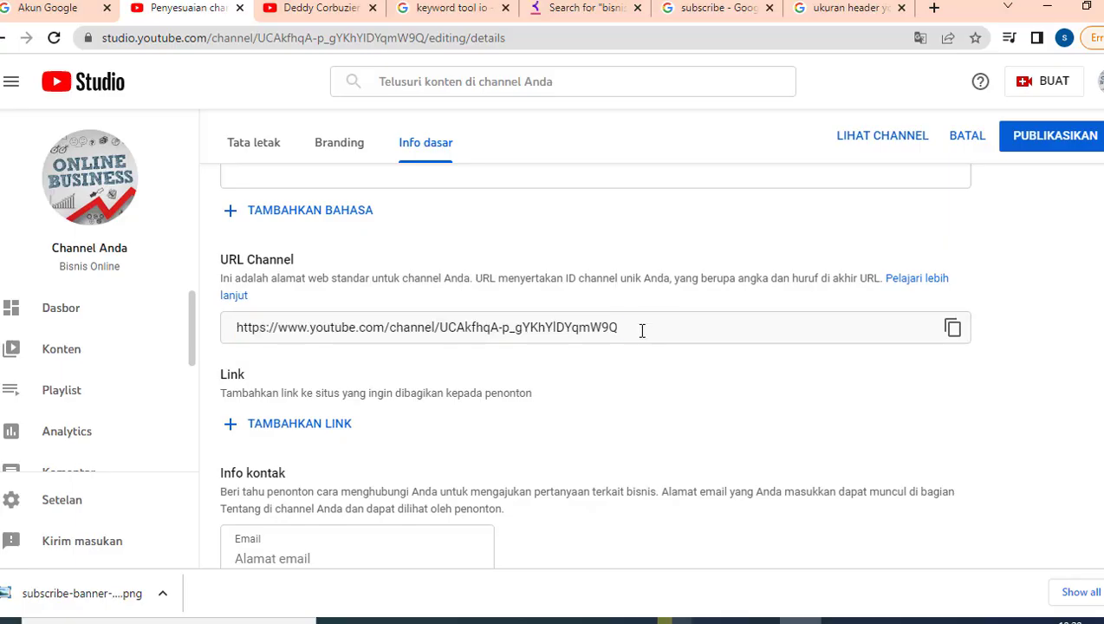
pyautogui.tripleClick(443, 327)
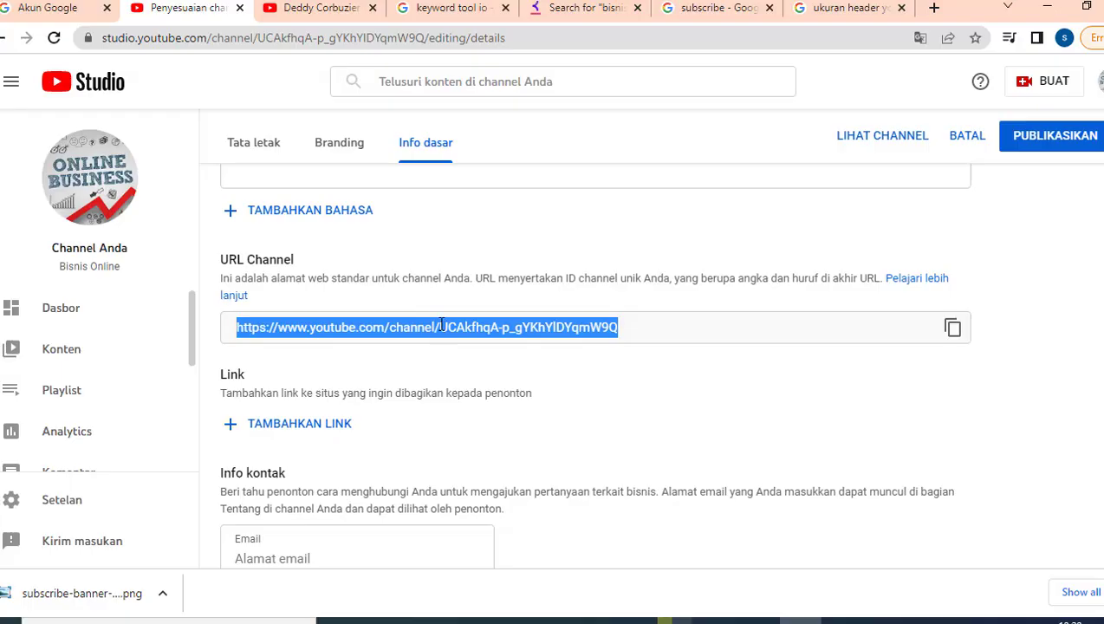
pyautogui.click(443, 328)
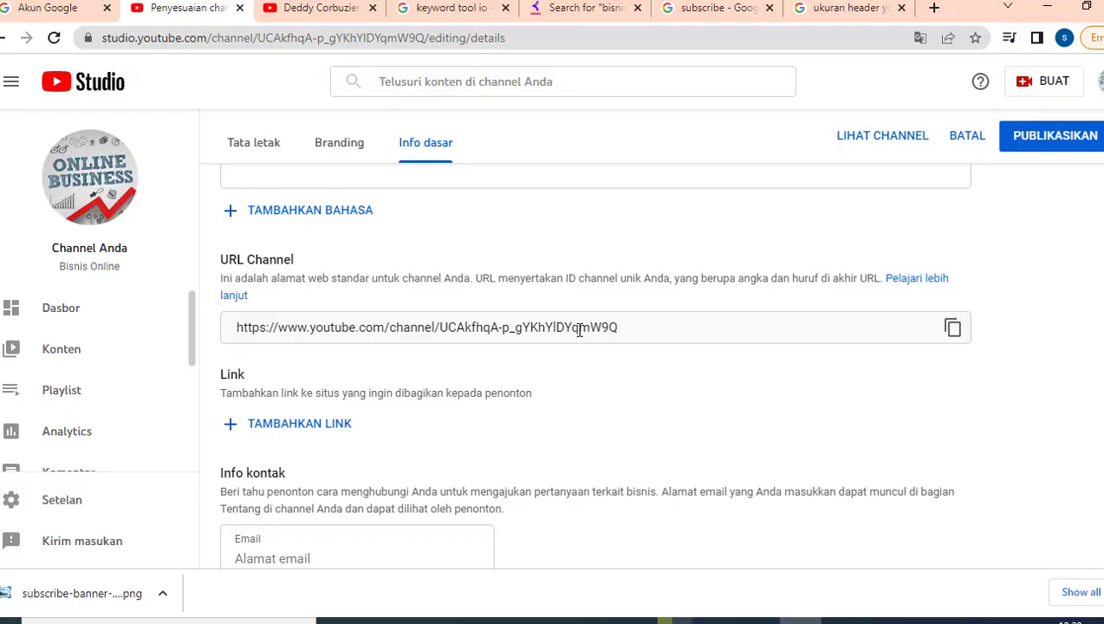
pyautogui.moveTo(441, 330); pyautogui.dragTo(615, 331)
pyautogui.click(530, 358)
pyautogui.scroll(-1, 375, 384)
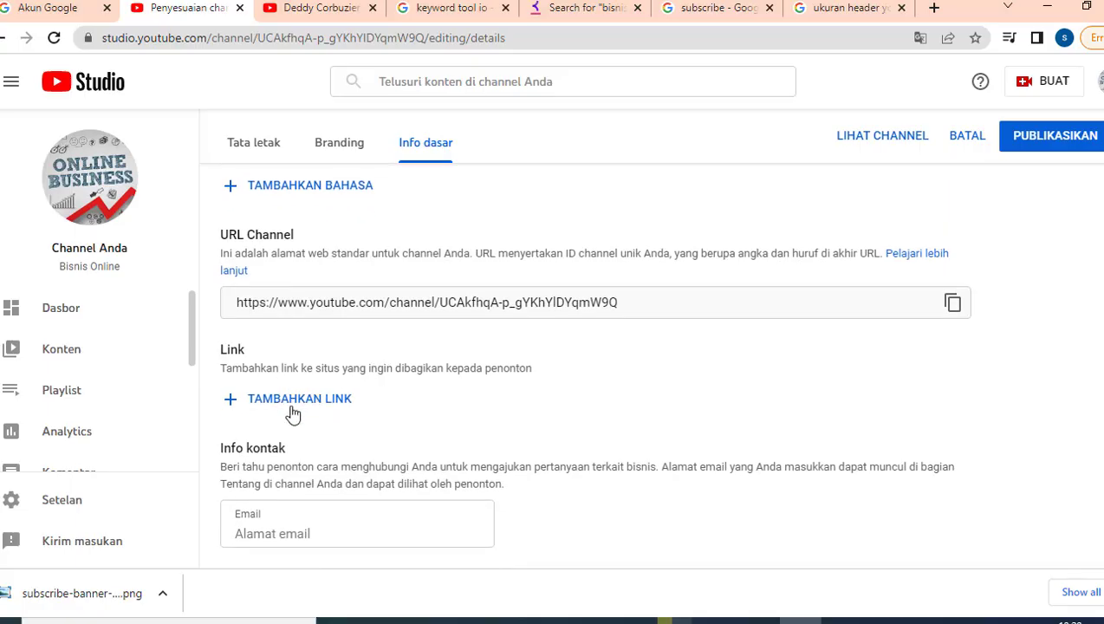
# - Add a new channel link titled 'Facebook', checking the example channel's banner links
pyautogui.click(295, 406)
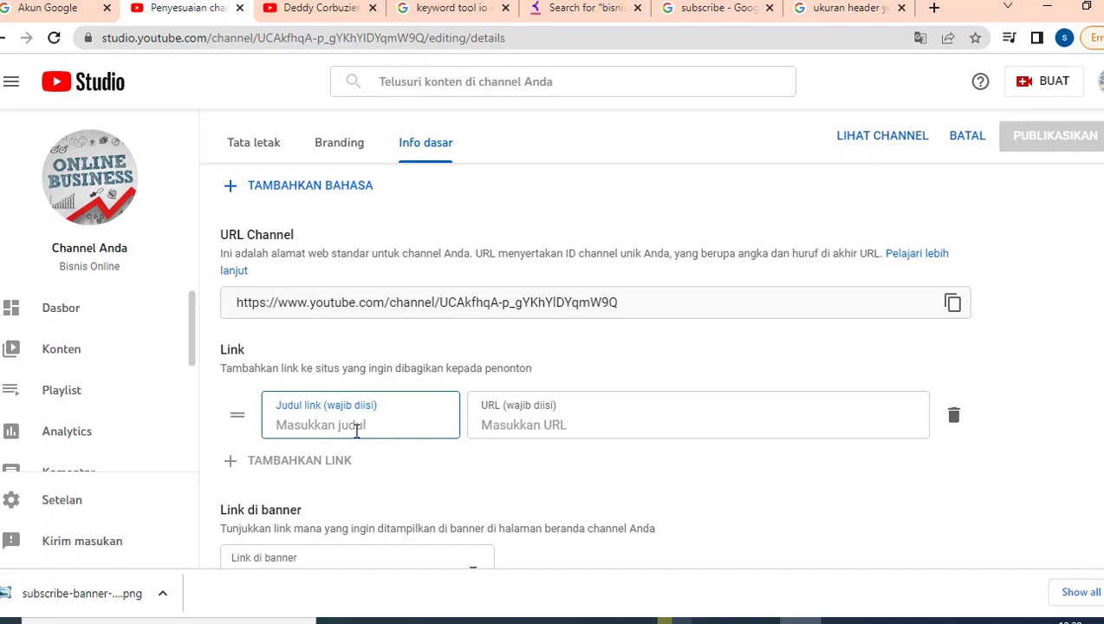
pyautogui.click(303, 8)
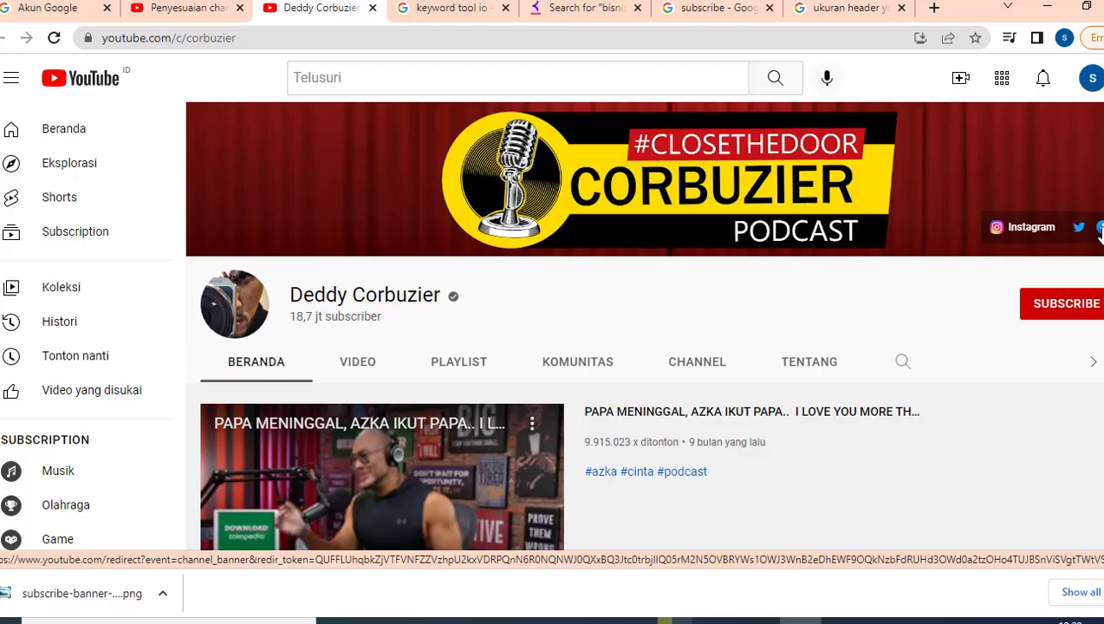
pyautogui.click(170, 8)
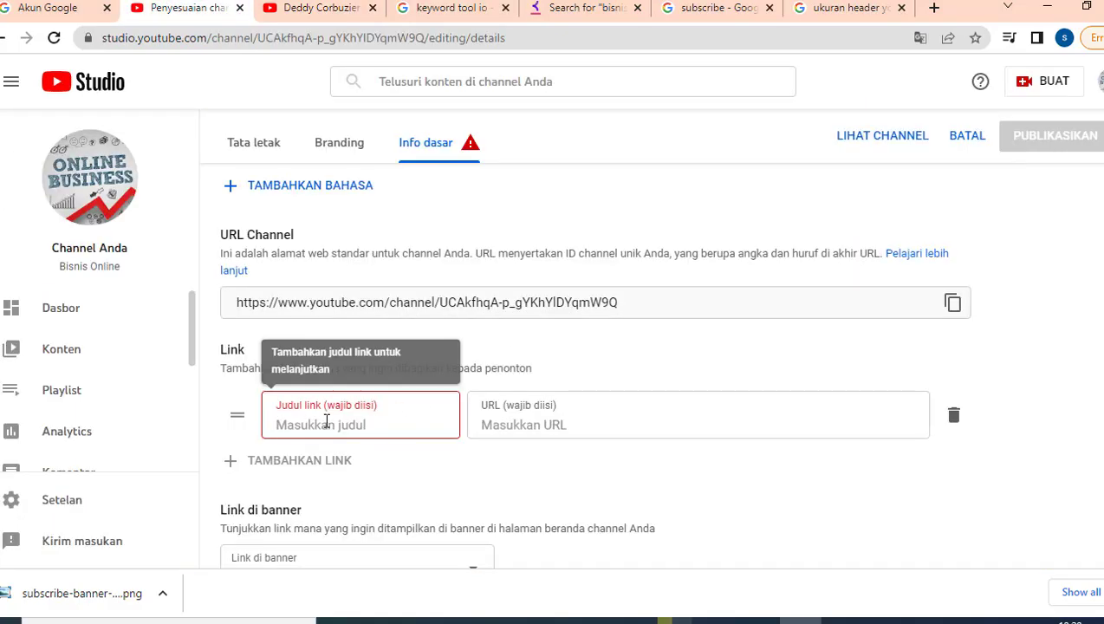
pyautogui.write('Faceboo')
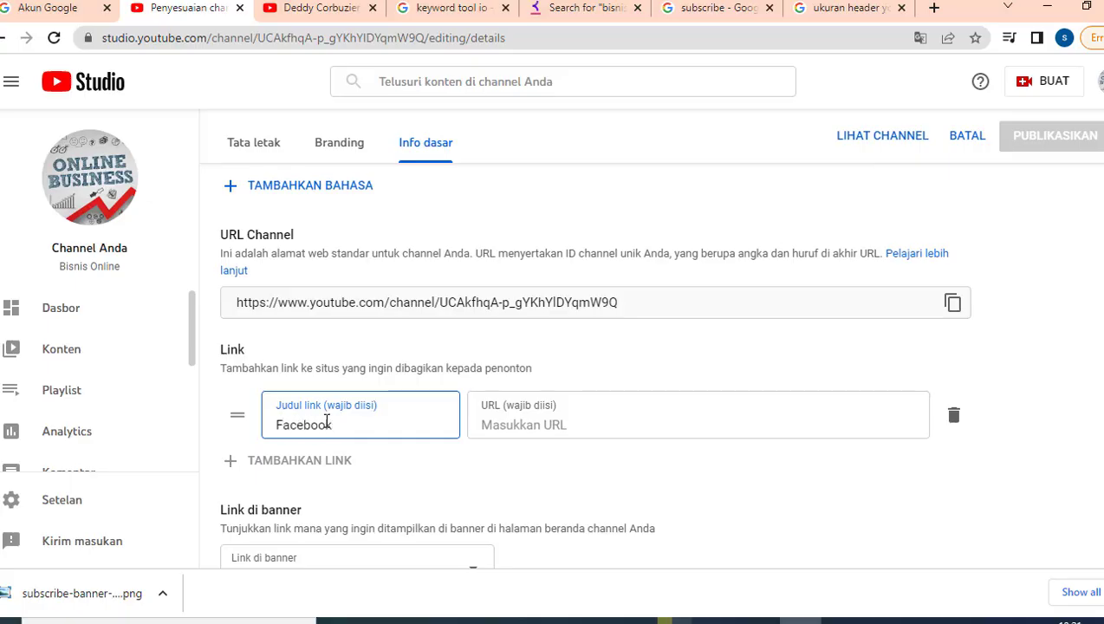
pyautogui.write('k')
pyautogui.click(520, 425)
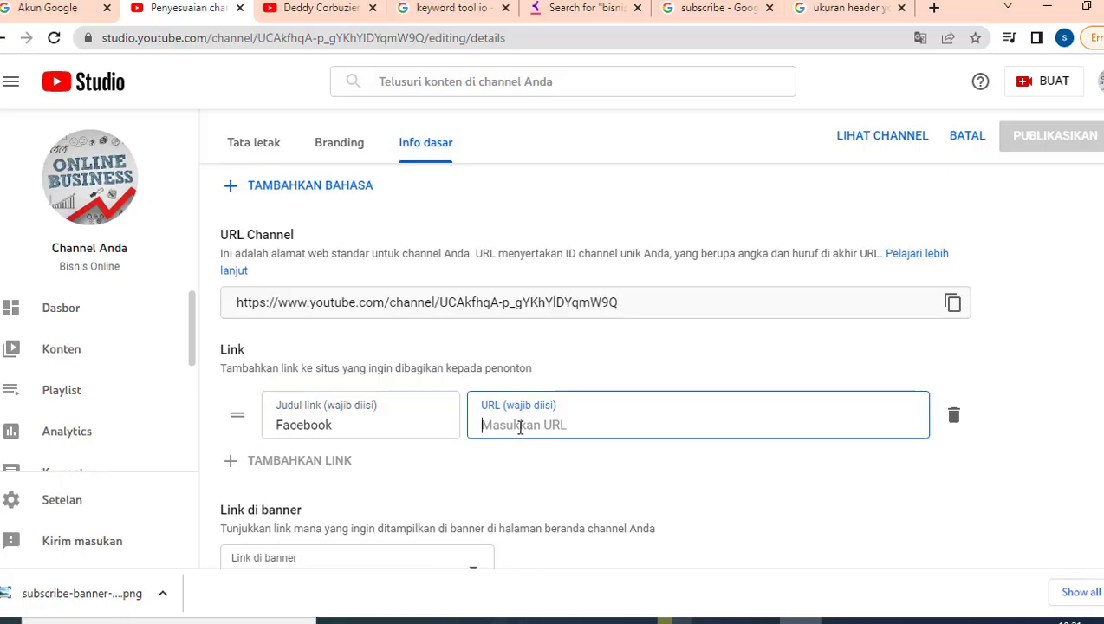
pyautogui.click(230, 459)
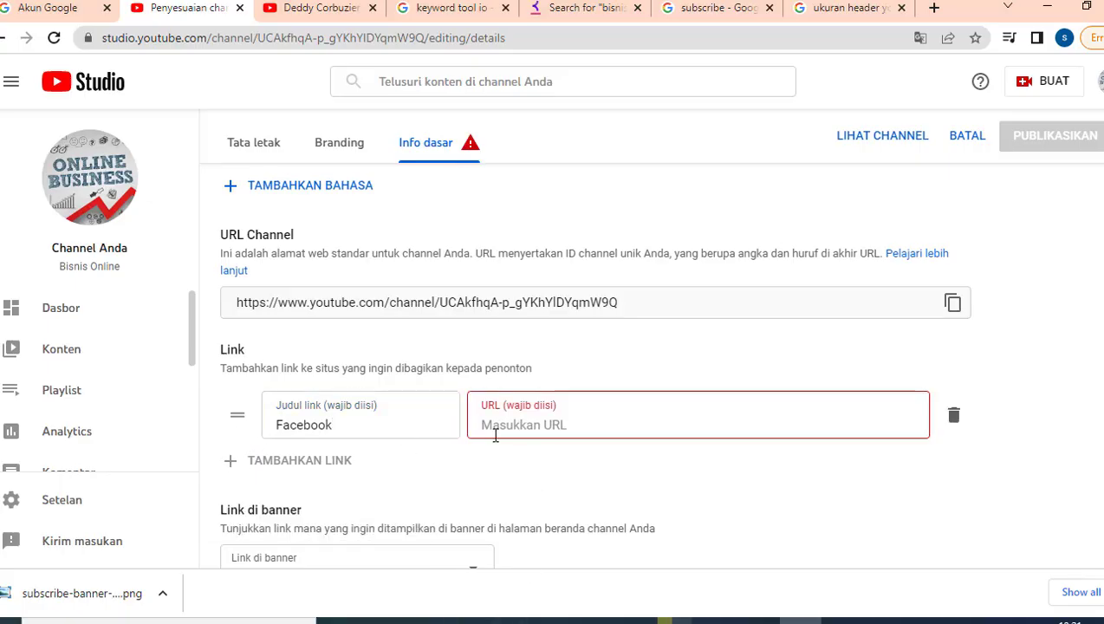
pyautogui.click(318, 12)
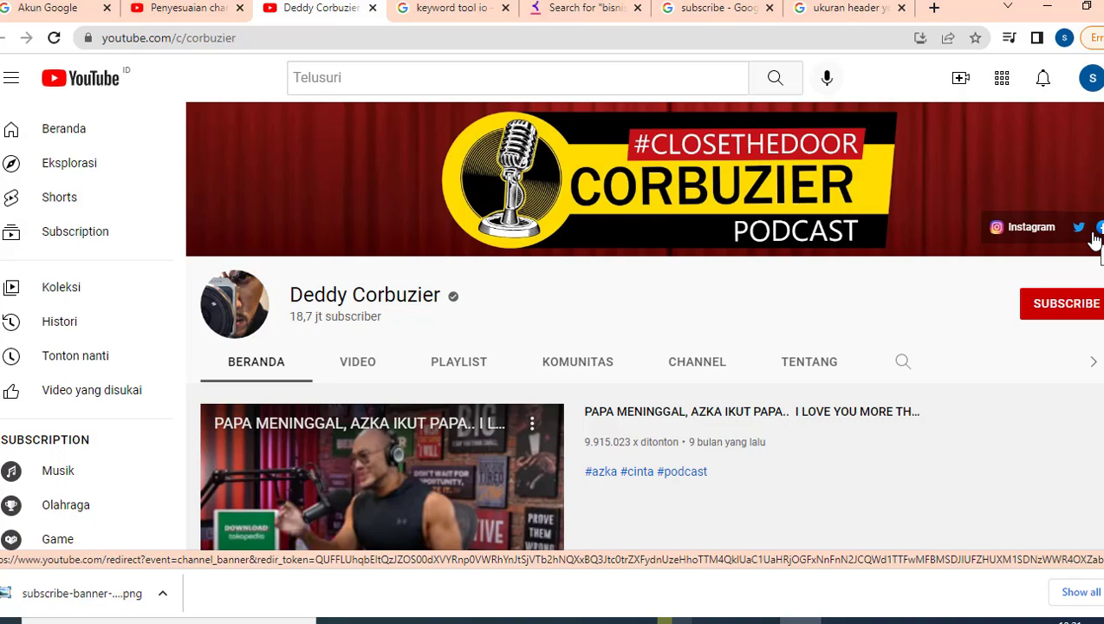
pyautogui.click(236, 7)
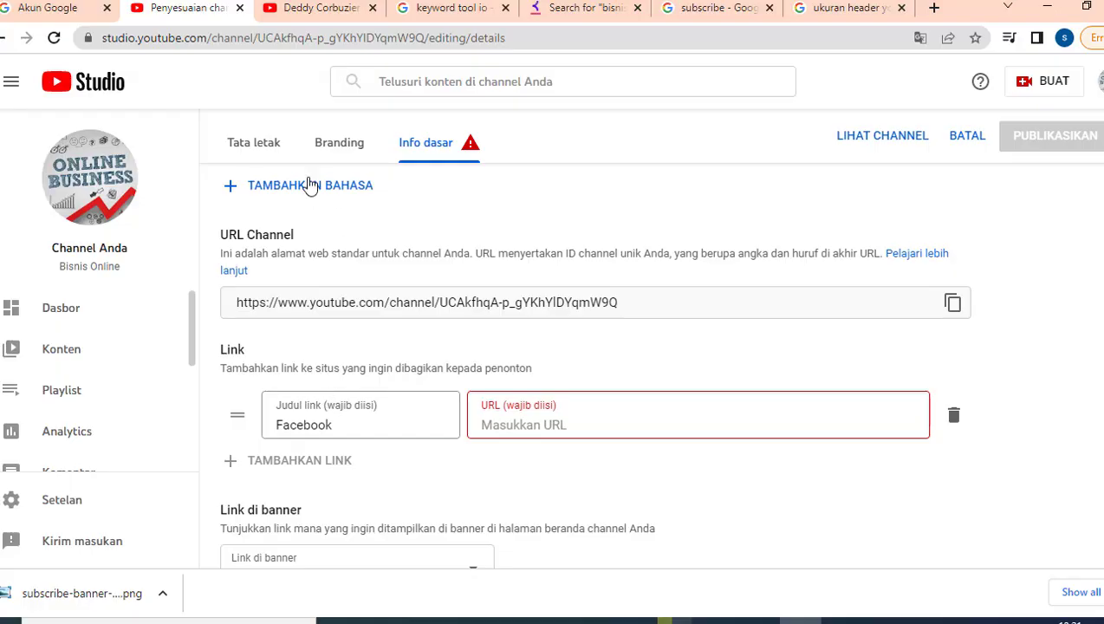
# - Enter the Facebook profile address as the Facebook link's URL
pyautogui.doubleClick(316, 425)
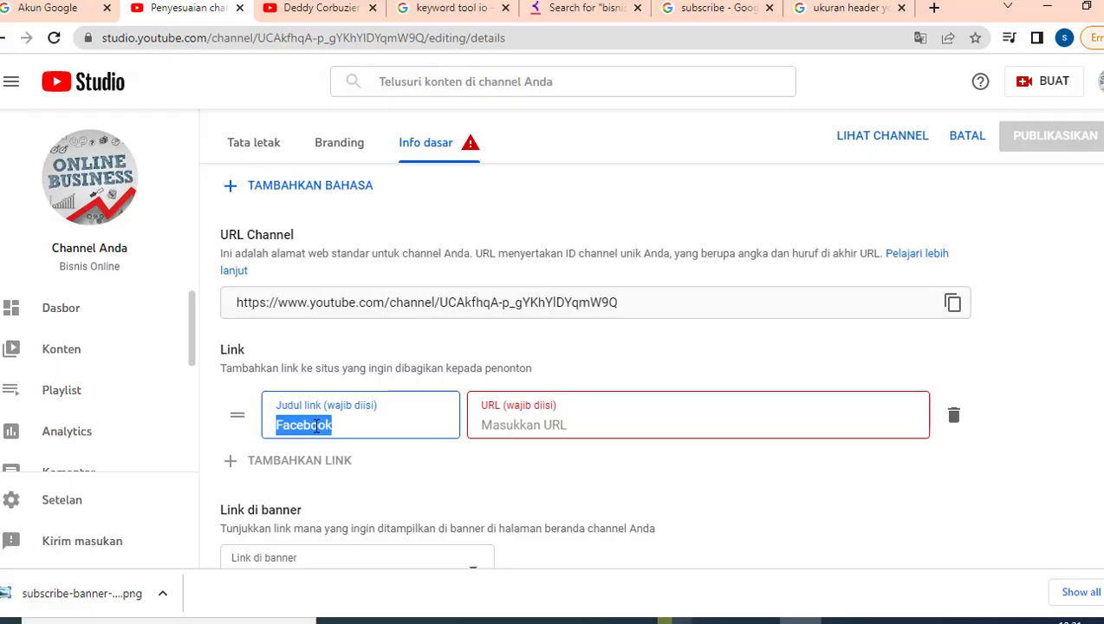
pyautogui.click(331, 18)
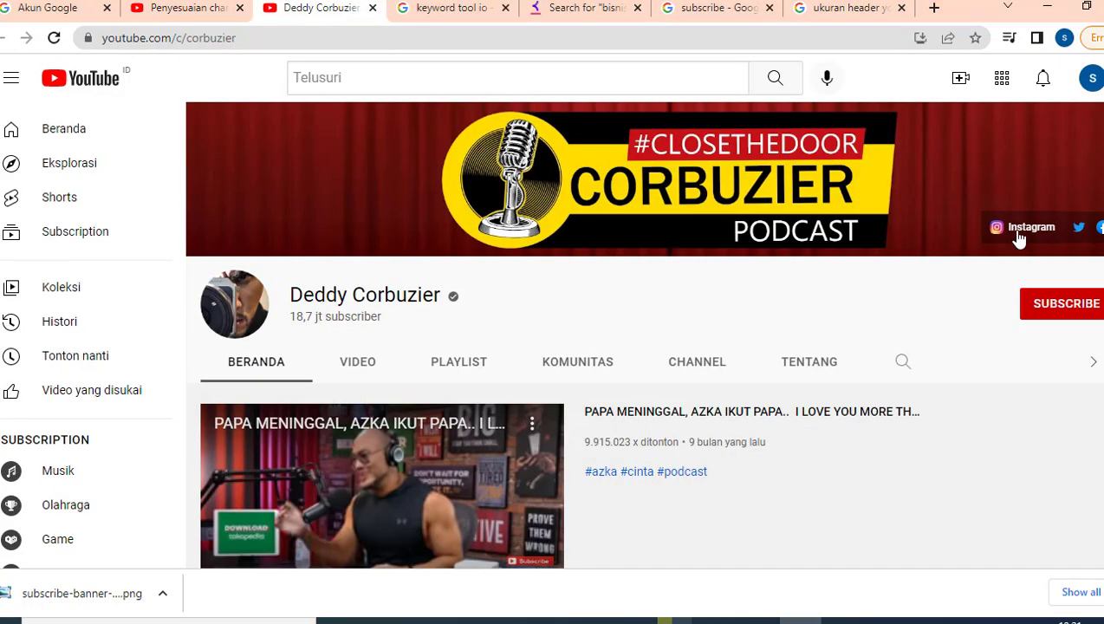
pyautogui.click(187, 8)
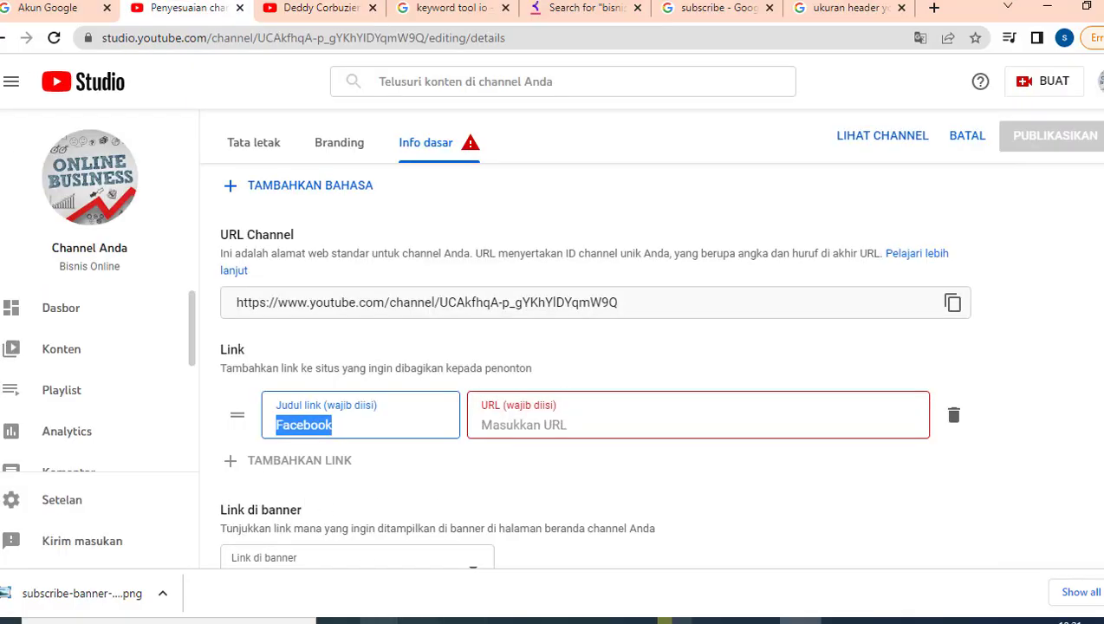
pyautogui.click(421, 621)
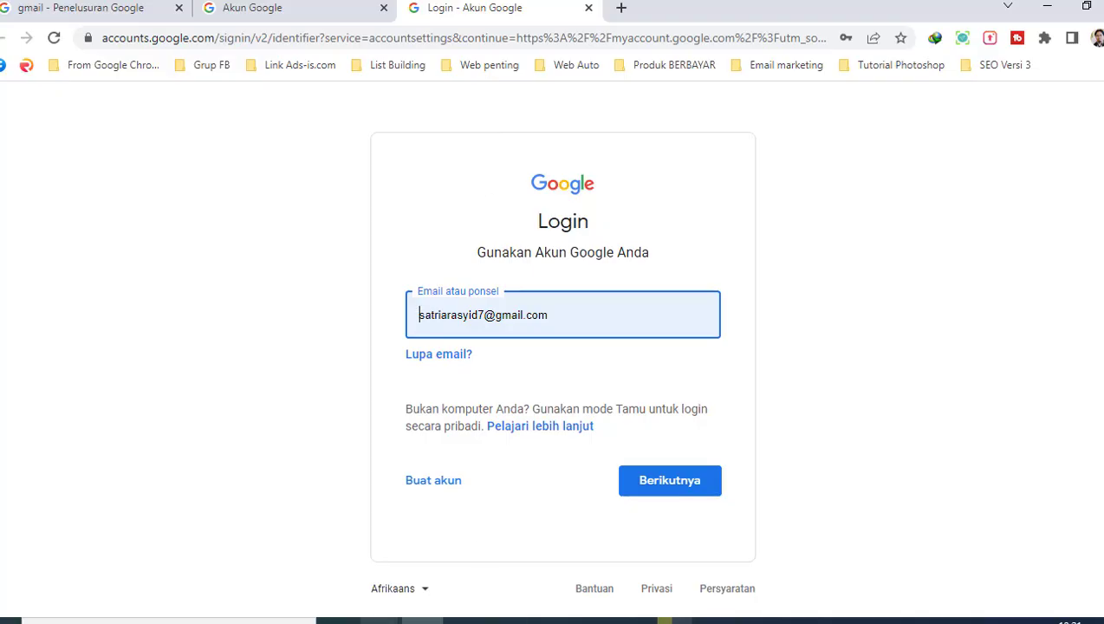
pyautogui.moveTo(798, 620)
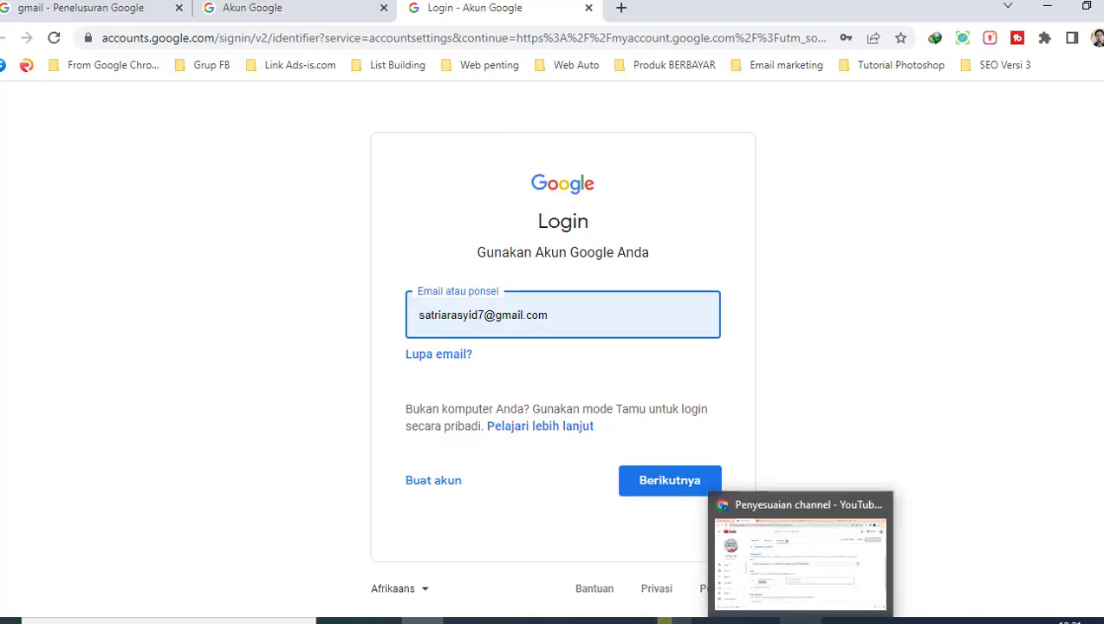
pyautogui.click(800, 555)
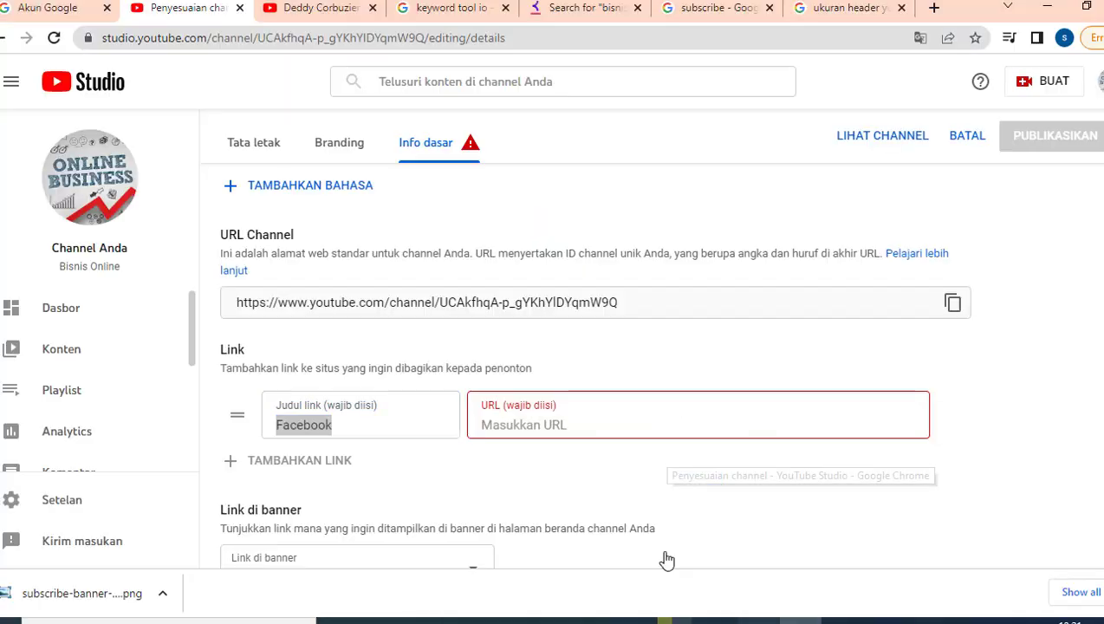
pyautogui.click(519, 430)
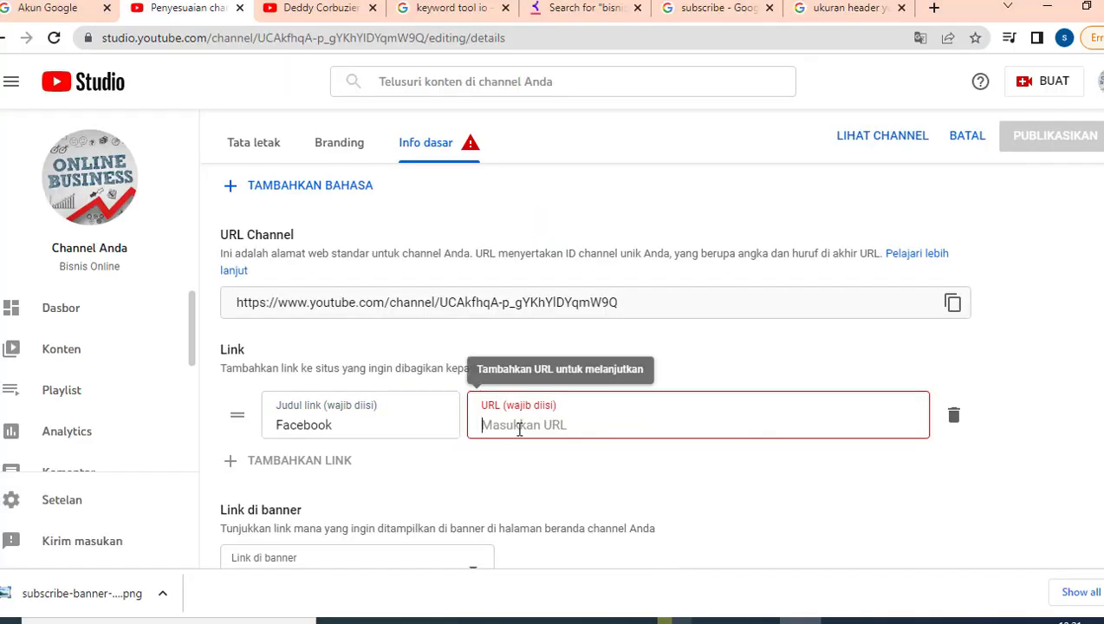
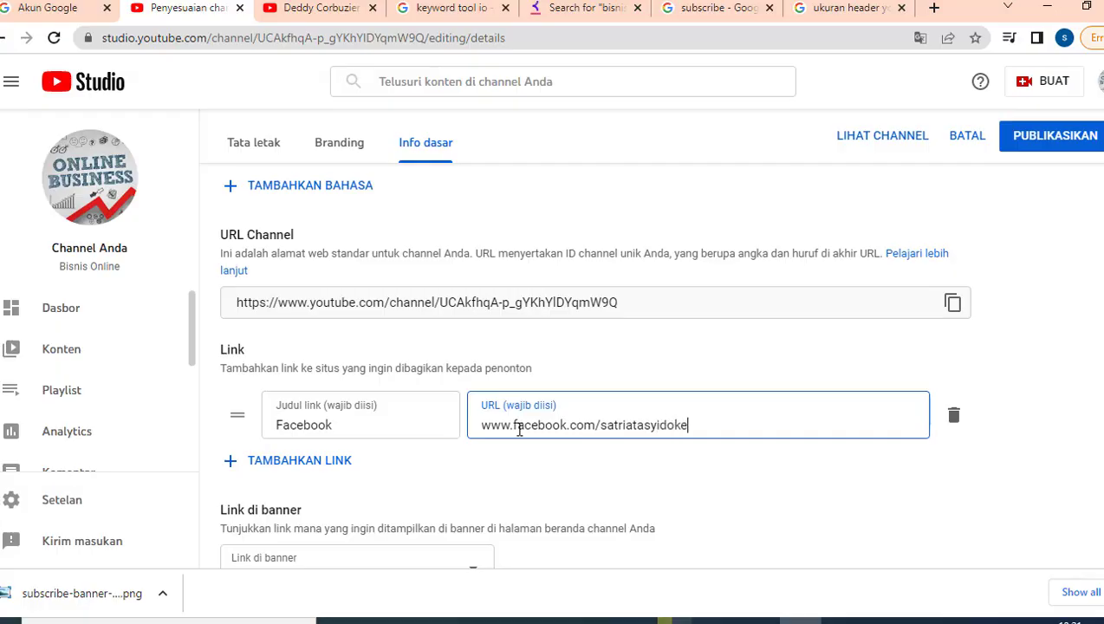
# - Add an 'Instagram' link with the Instagram handle as URL, then delete it
pyautogui.click(263, 463)
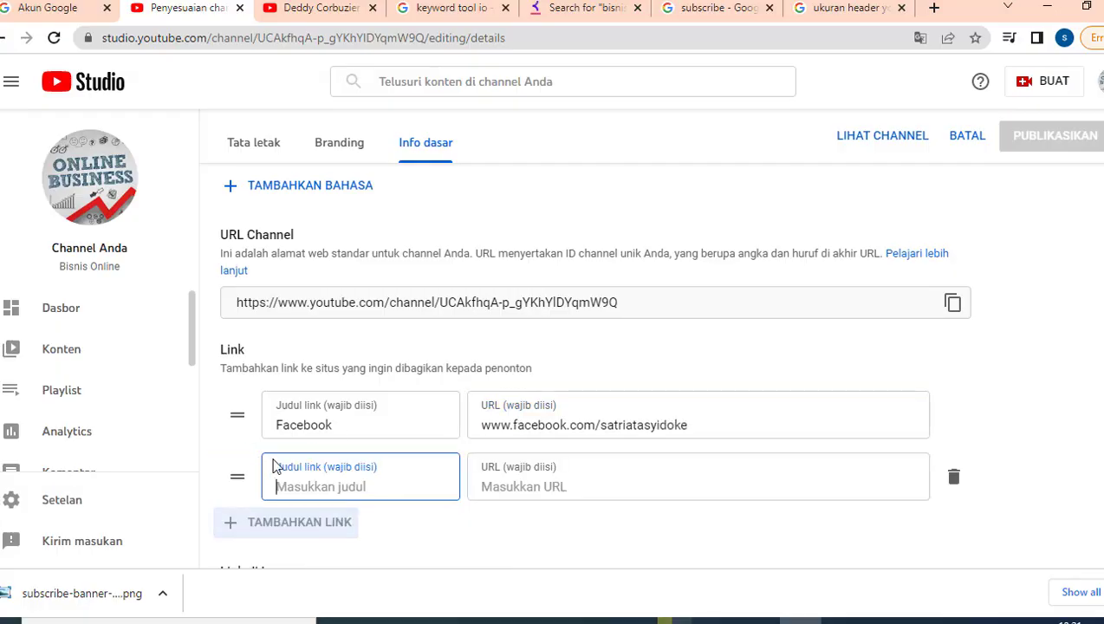
pyautogui.write('In')
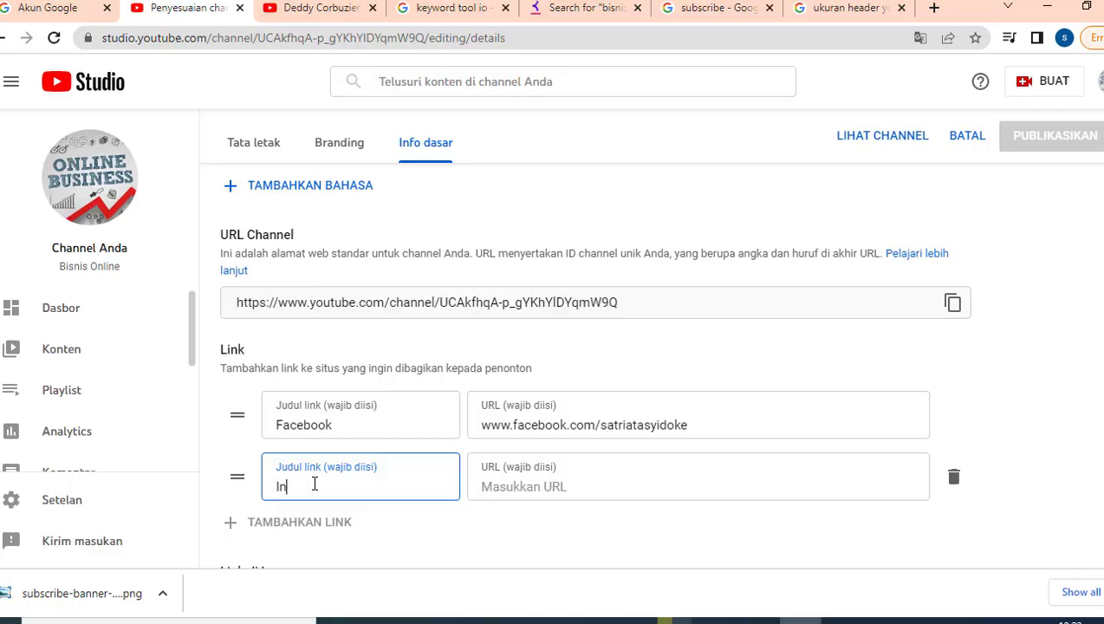
pyautogui.write('stagram')
pyautogui.click(527, 489)
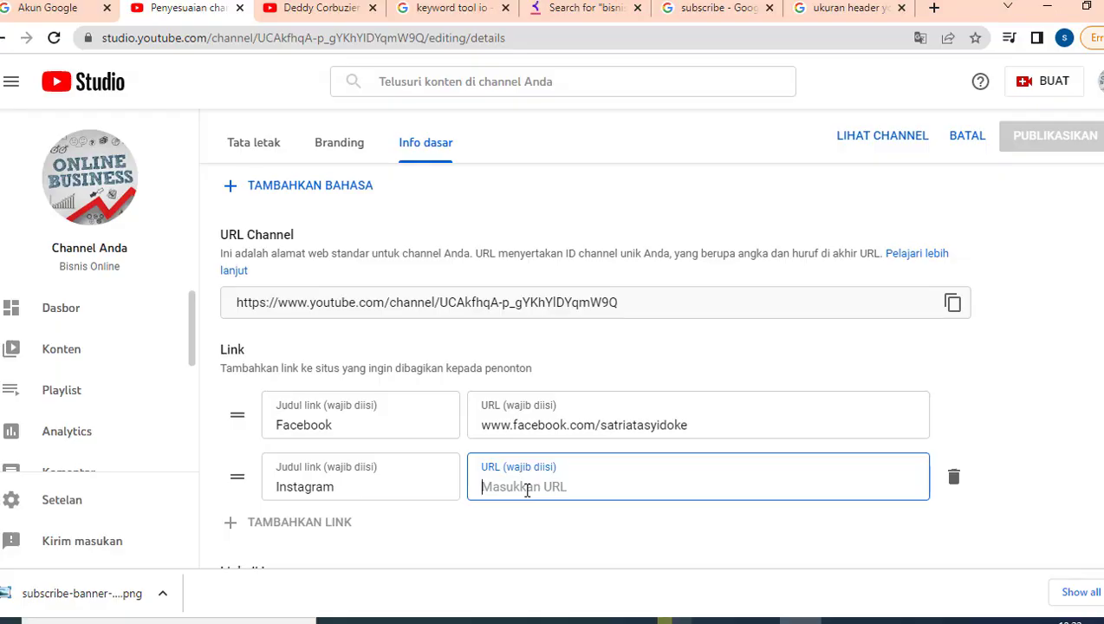
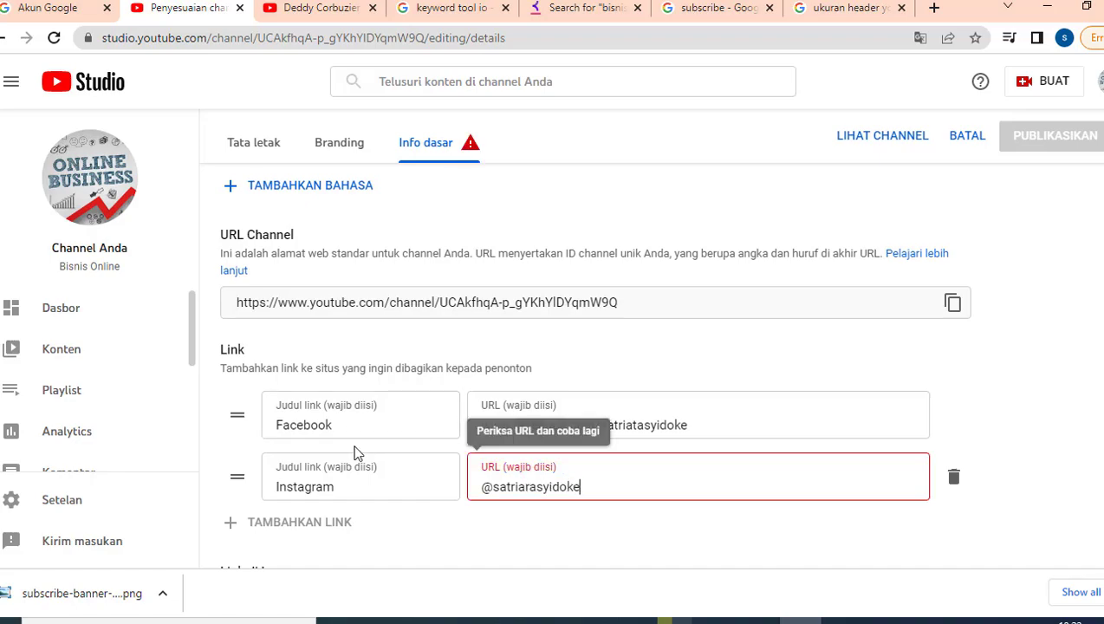
pyautogui.moveTo(585, 487); pyautogui.dragTo(462, 492)
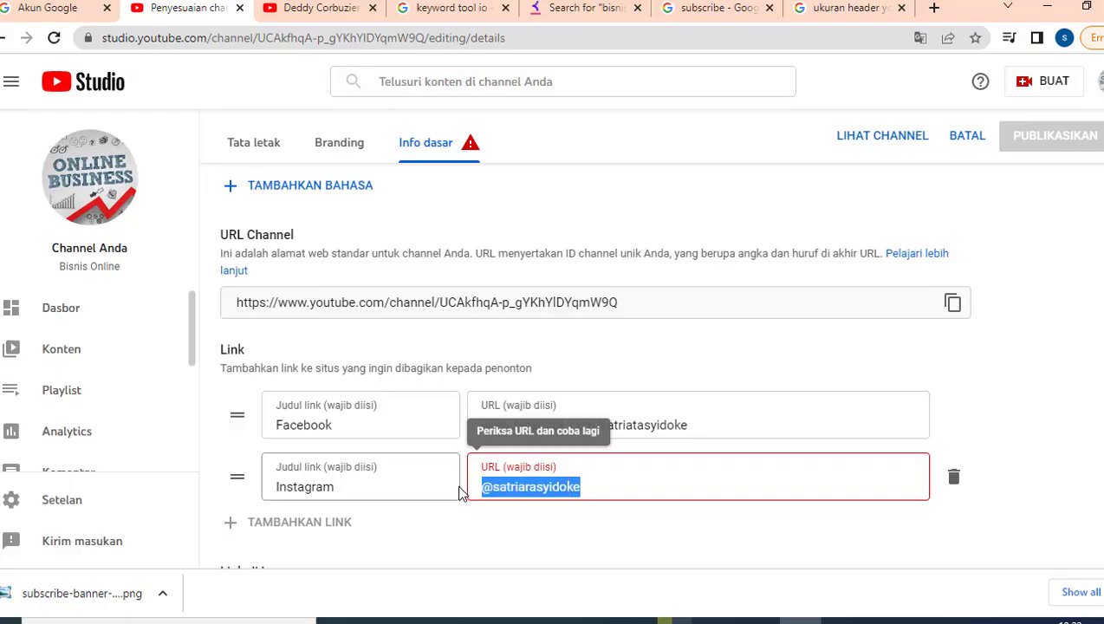
pyautogui.click(533, 524)
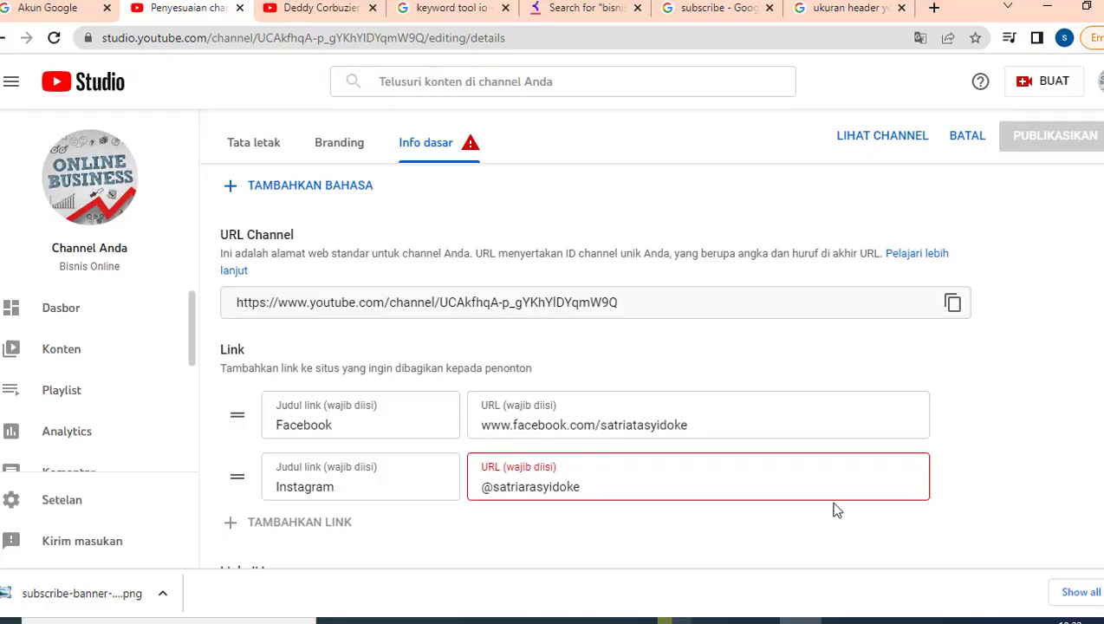
pyautogui.click(953, 476)
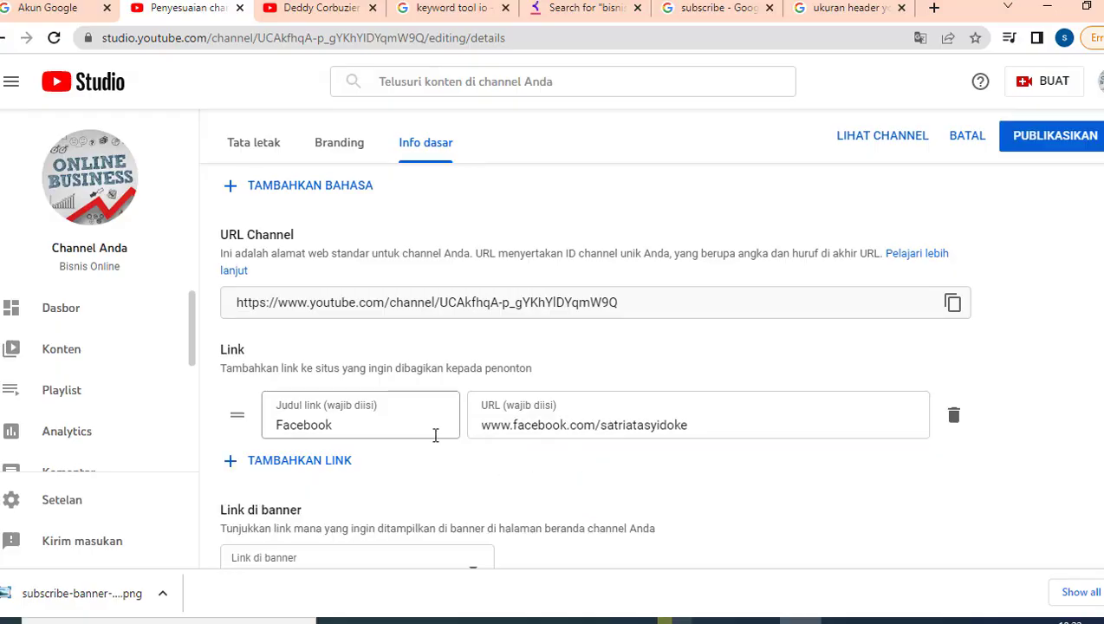
# - Delete the Facebook link and the extra empty link row, leaving no links
pyautogui.click(322, 462)
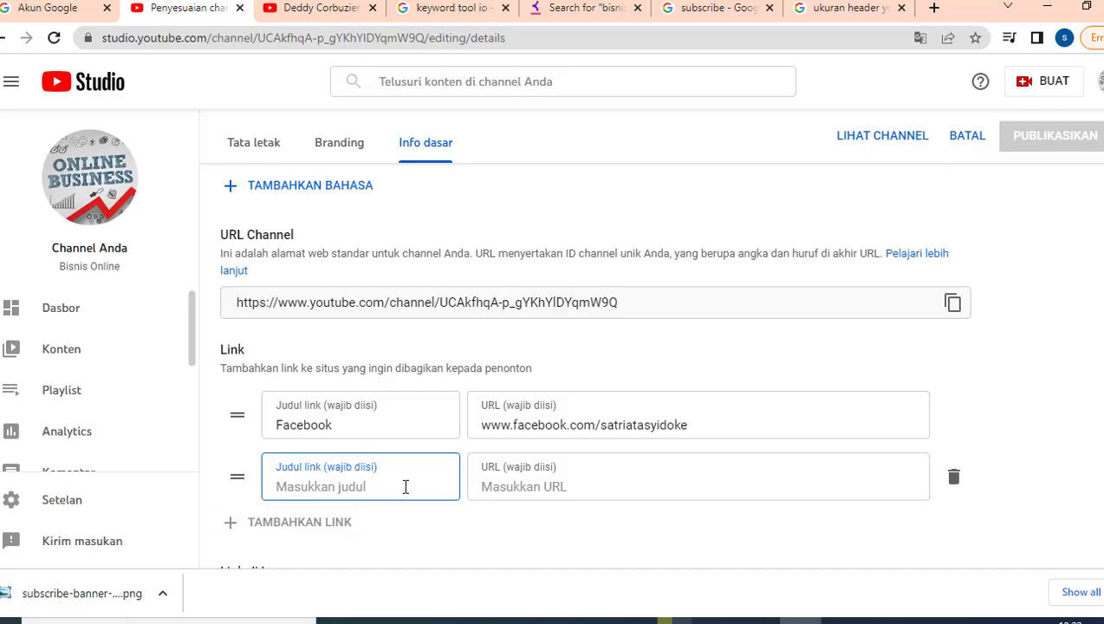
pyautogui.scroll(3, 944, 358)
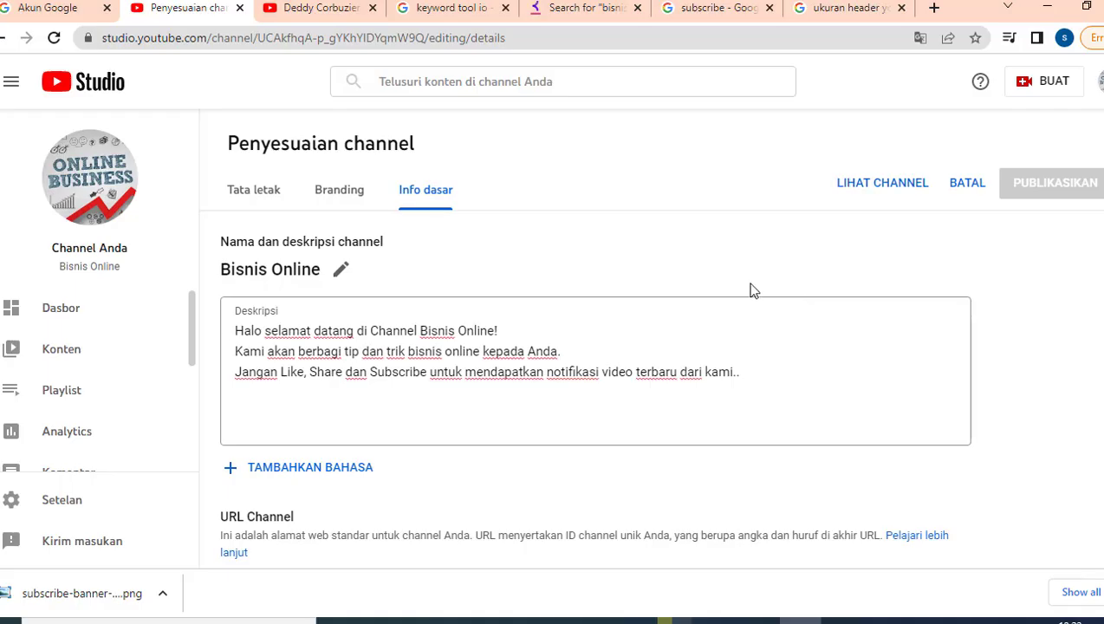
pyautogui.click(340, 198)
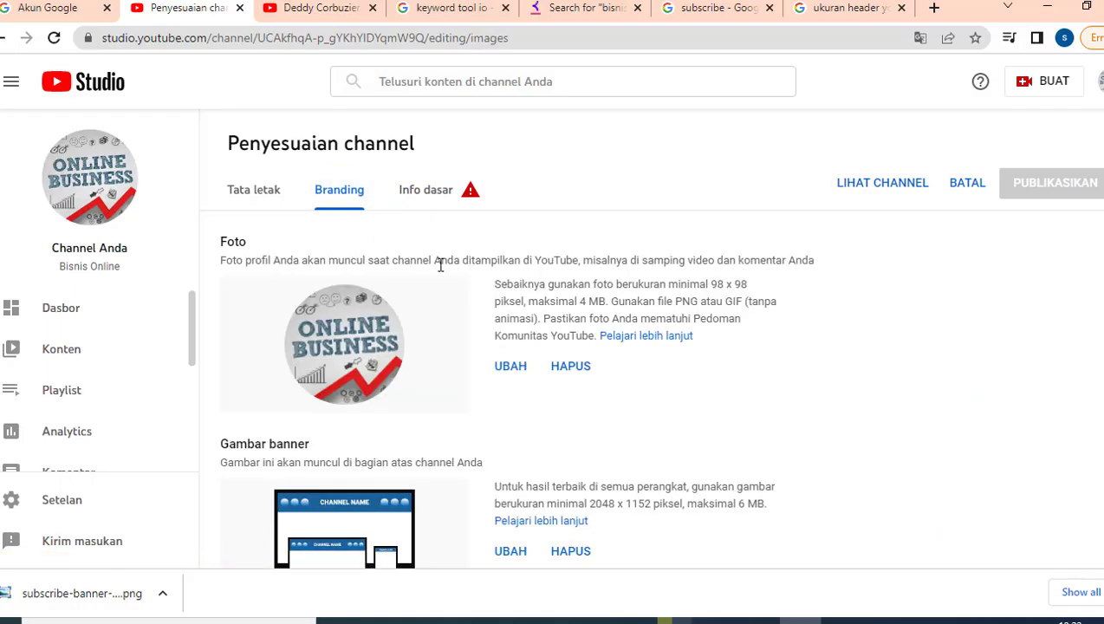
pyautogui.click(427, 196)
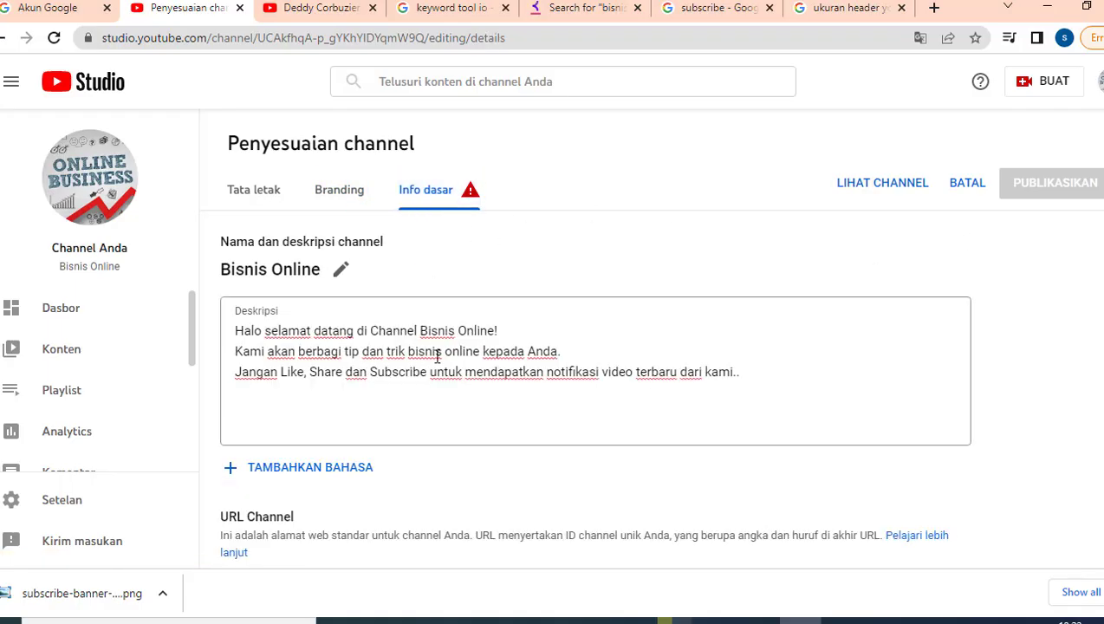
pyautogui.scroll(-6, 444, 355)
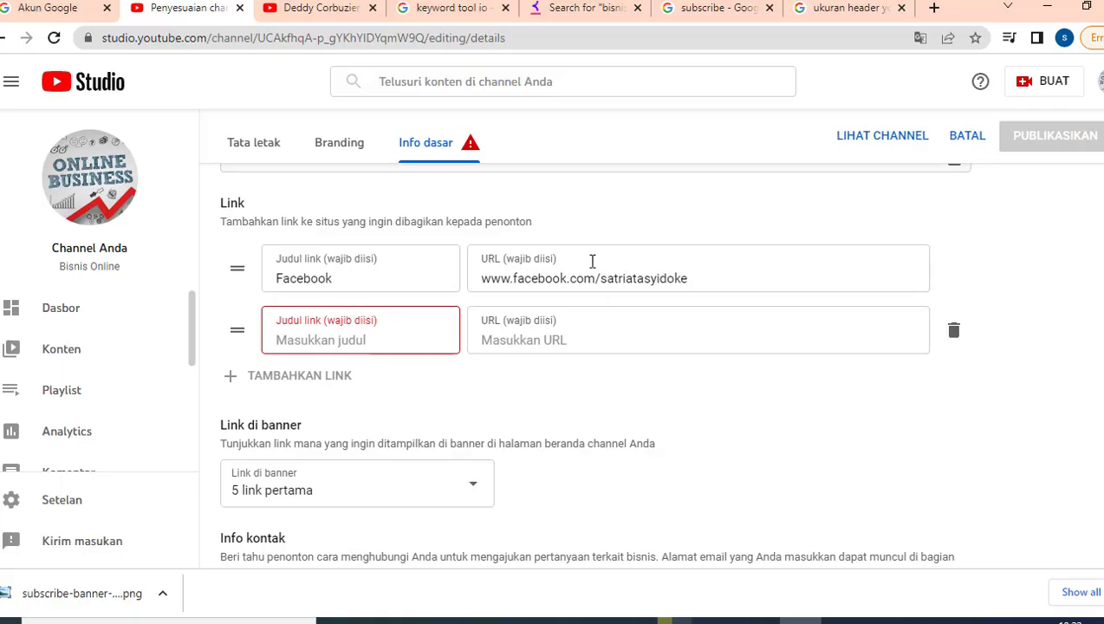
pyautogui.click(509, 275)
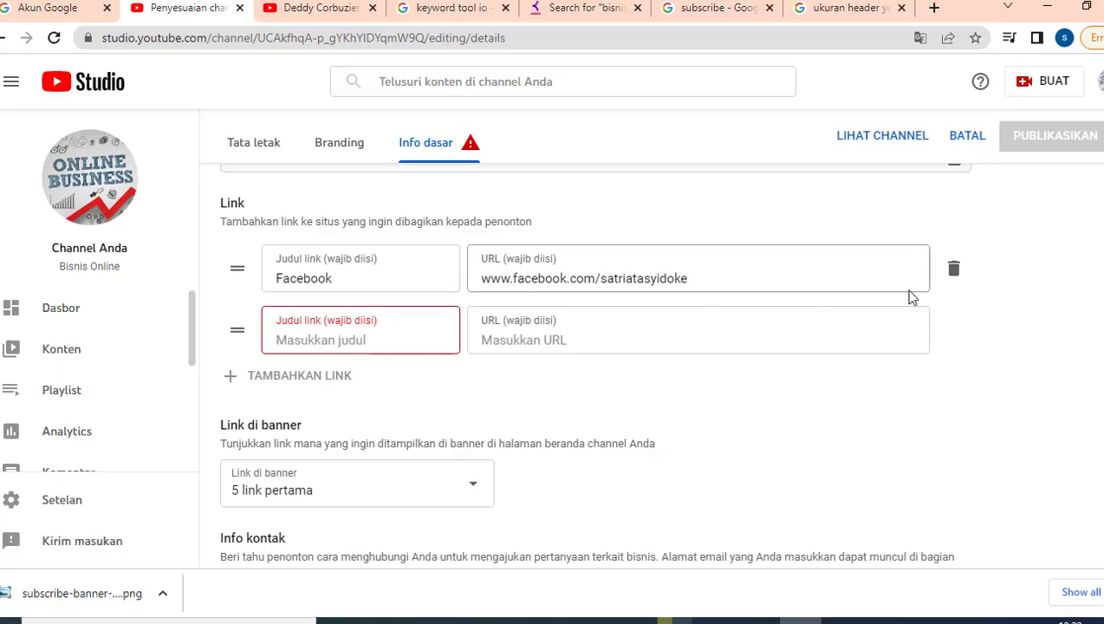
pyautogui.click(954, 271)
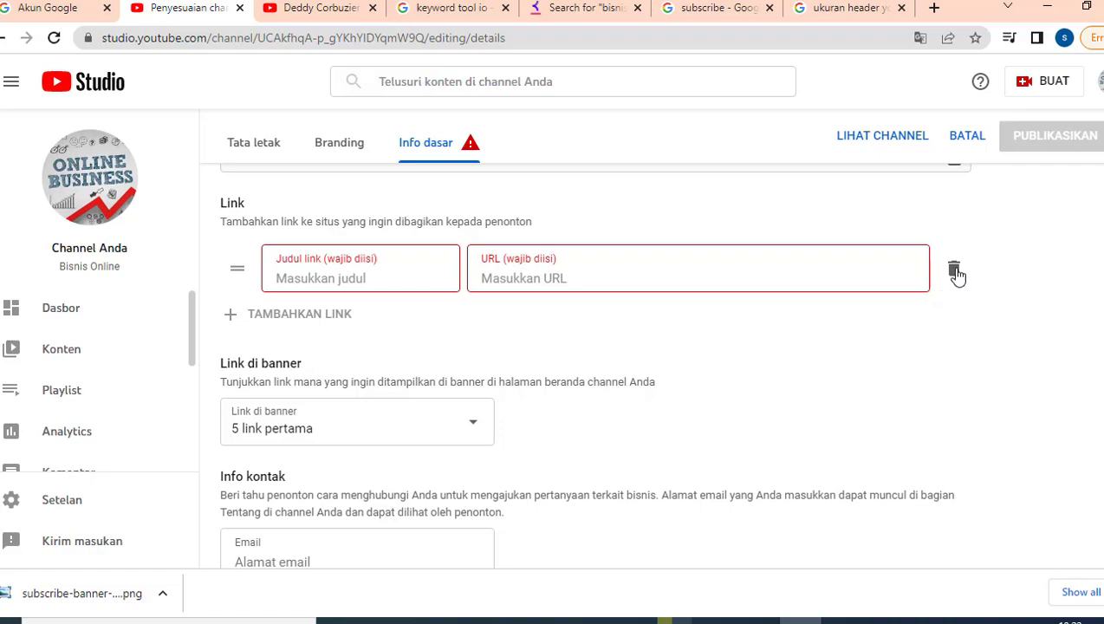
pyautogui.click(955, 272)
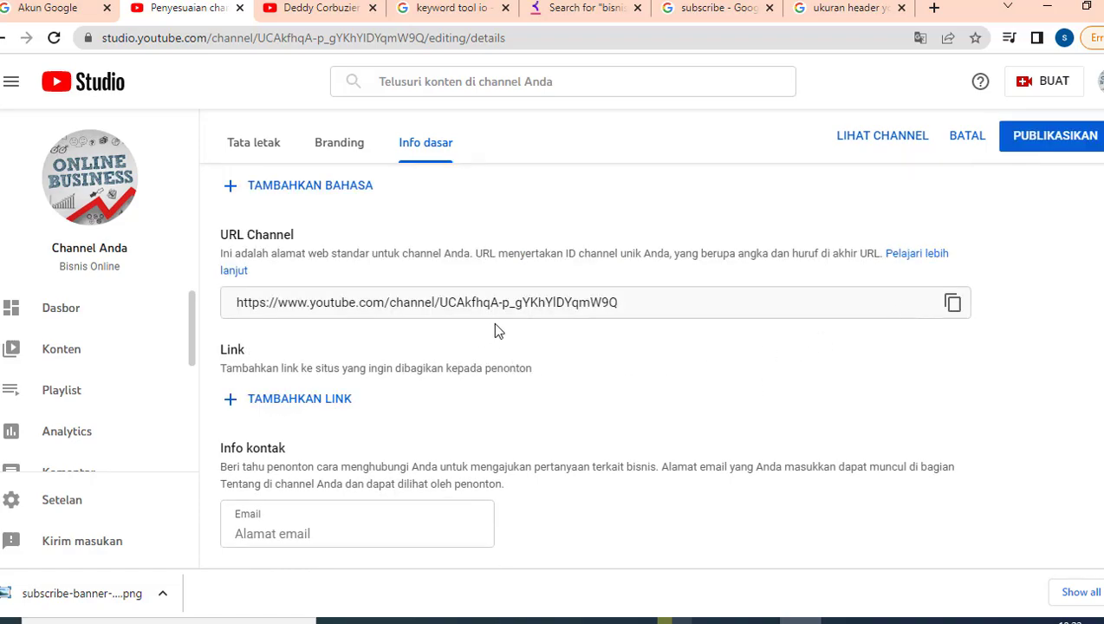
pyautogui.scroll(4, 882, 269)
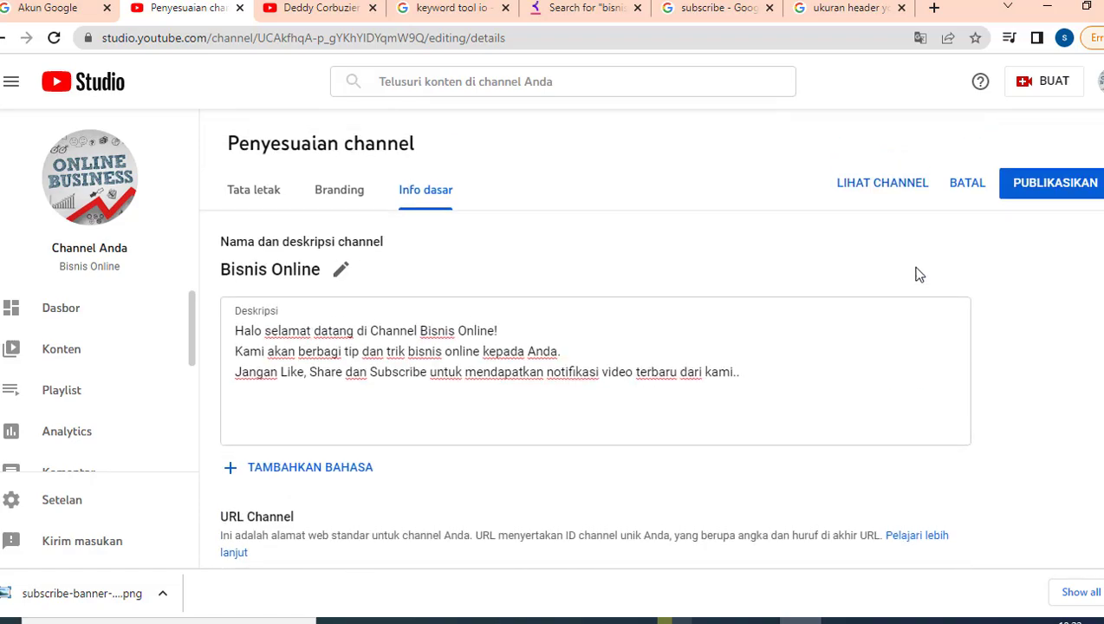
# - Publish the customisation changes, then review the Tata letak and Branding tabs
pyautogui.click(1040, 192)
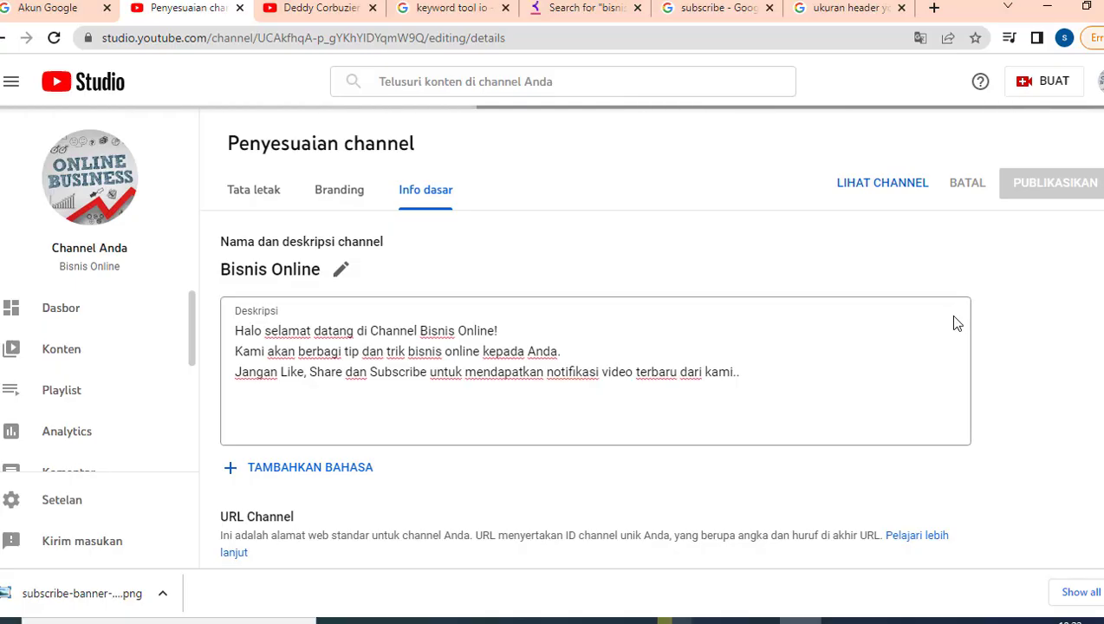
pyautogui.click(249, 193)
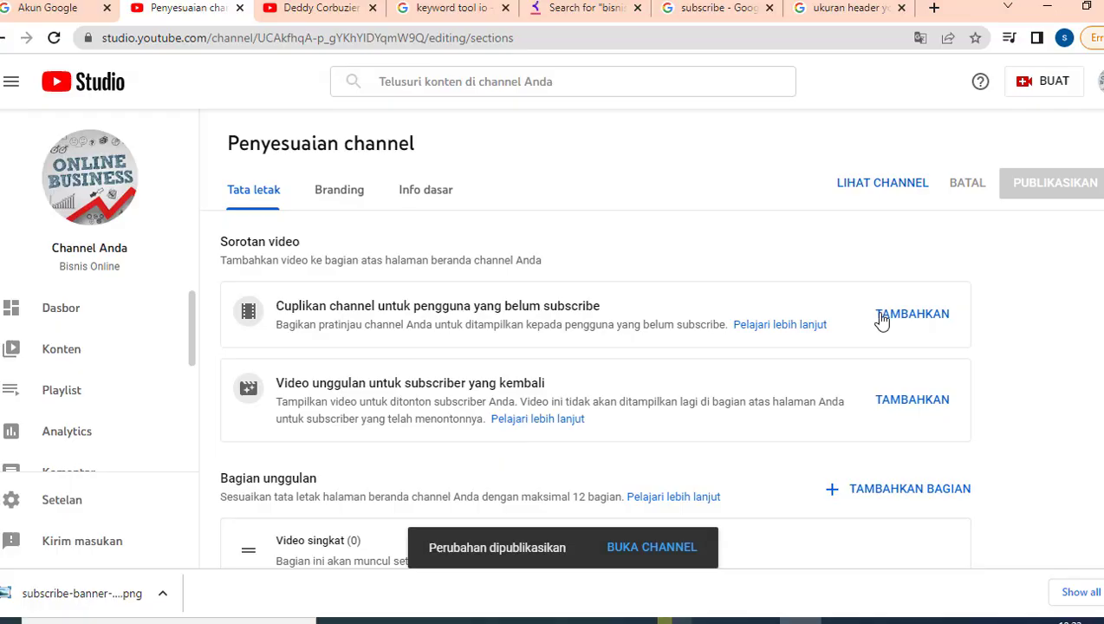
pyautogui.click(352, 195)
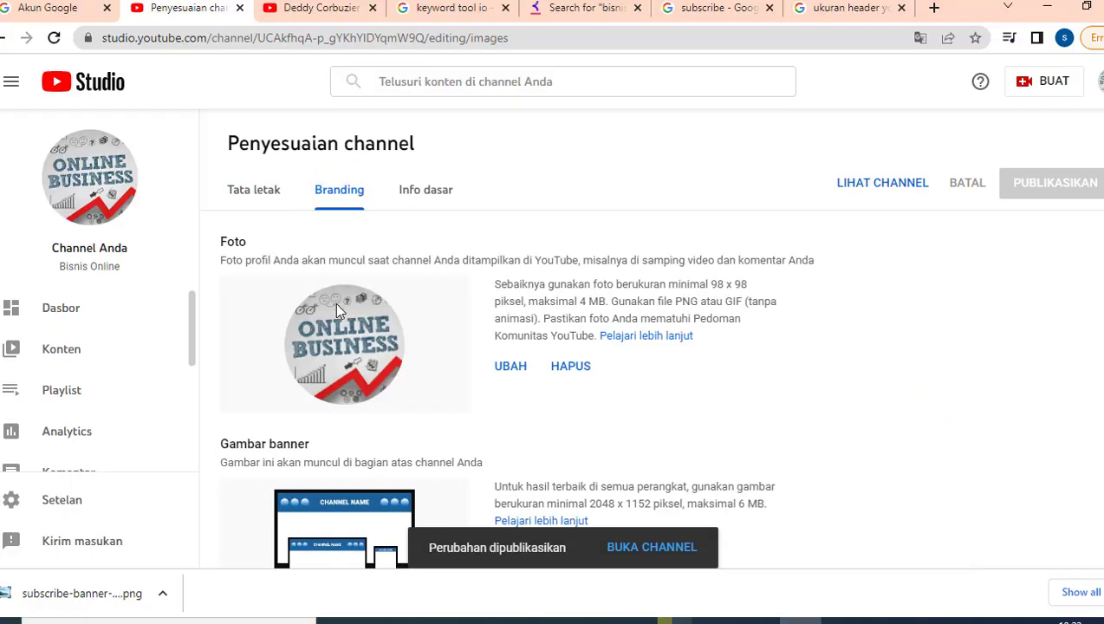
pyautogui.scroll(-3, 341, 358)
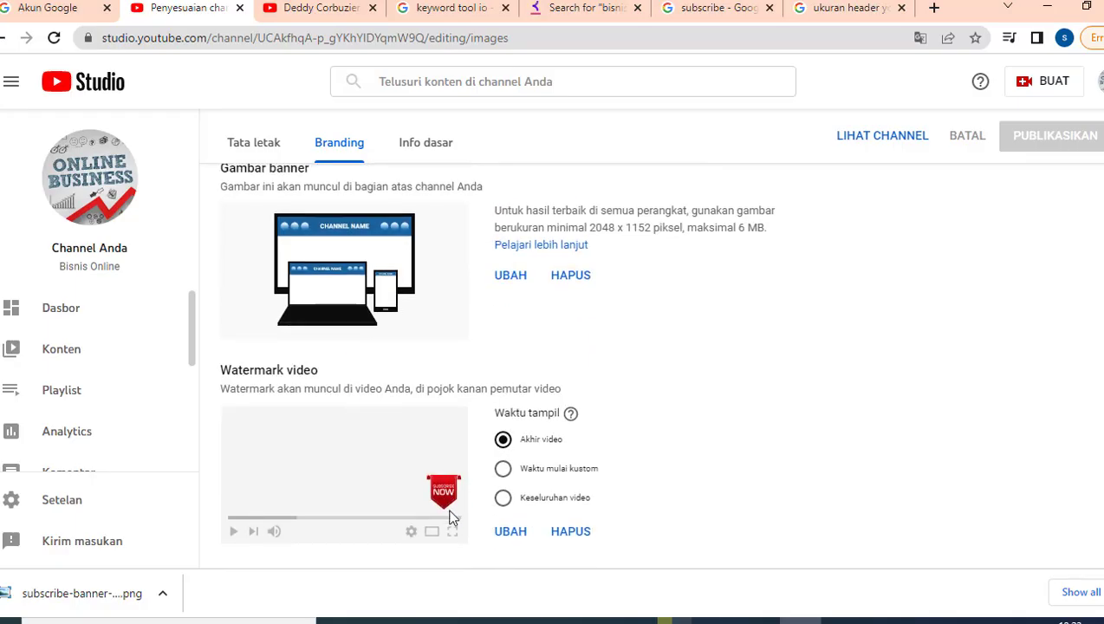
pyautogui.scroll(3, 416, 192)
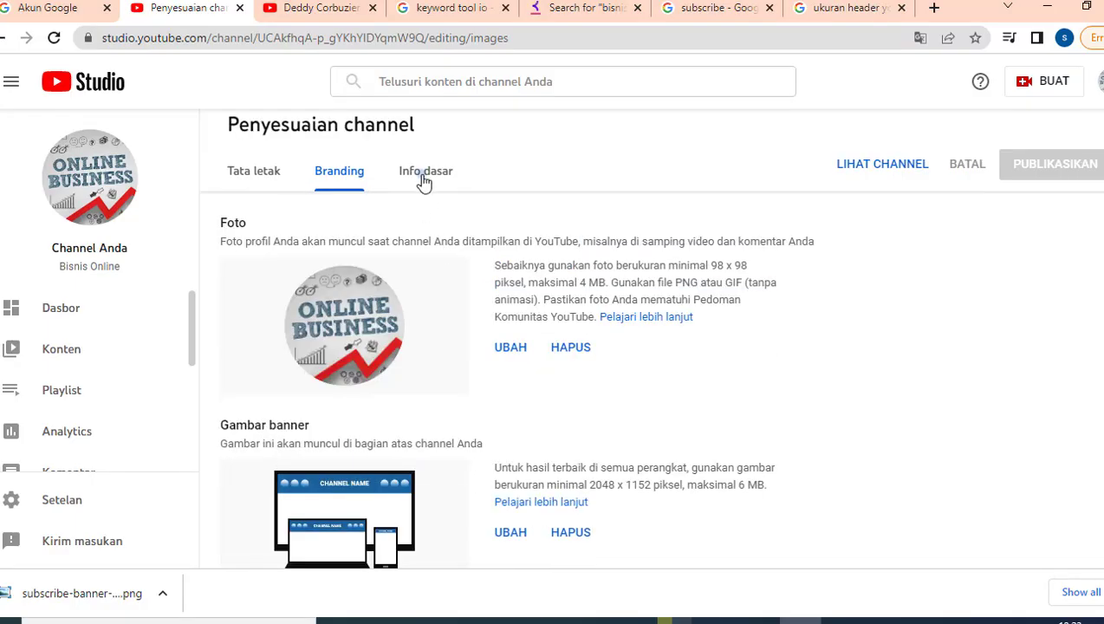
pyautogui.click(424, 178)
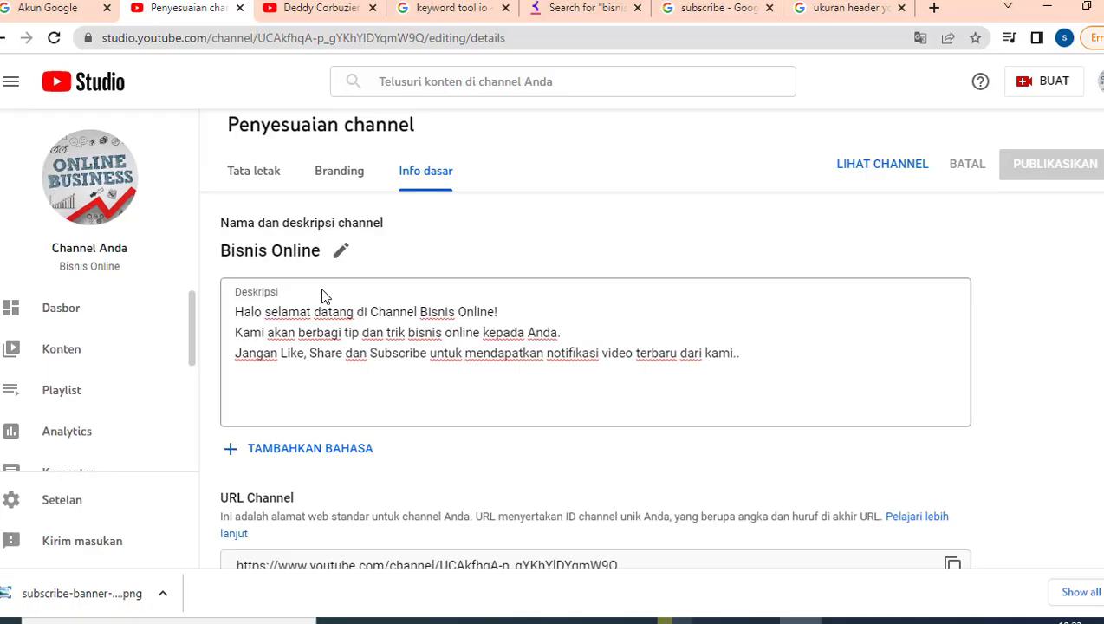
# - Add a new blank link row in the Info dasar Link section
pyautogui.click(320, 343)
pyautogui.scroll(-3, 321, 345)
pyautogui.scroll(1, 313, 434)
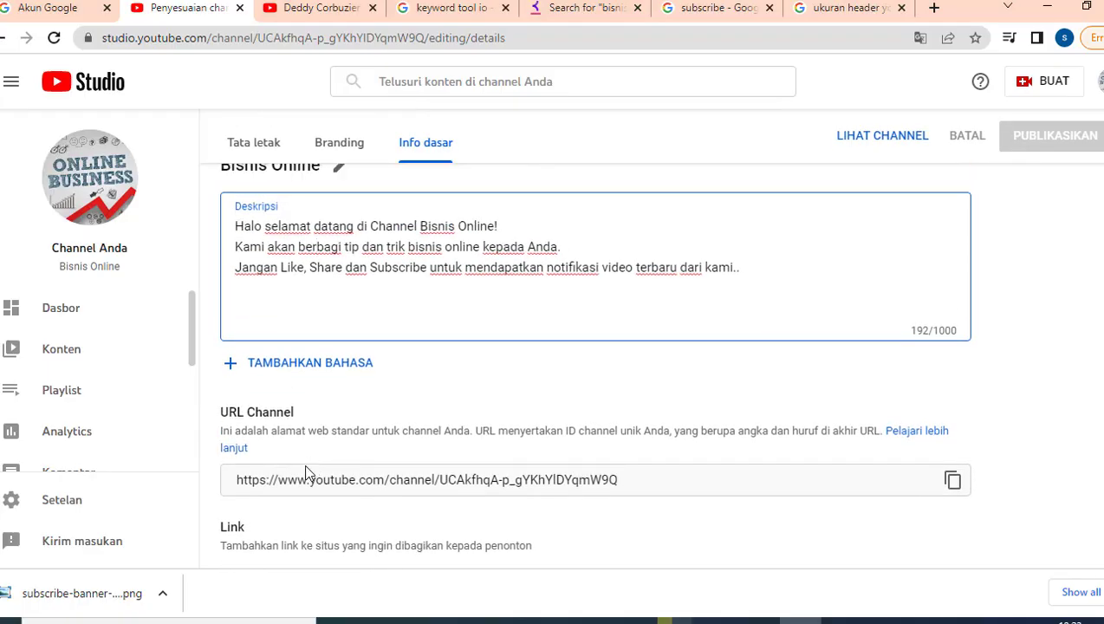
pyautogui.scroll(-1, 304, 433)
pyautogui.scroll(-1, 299, 444)
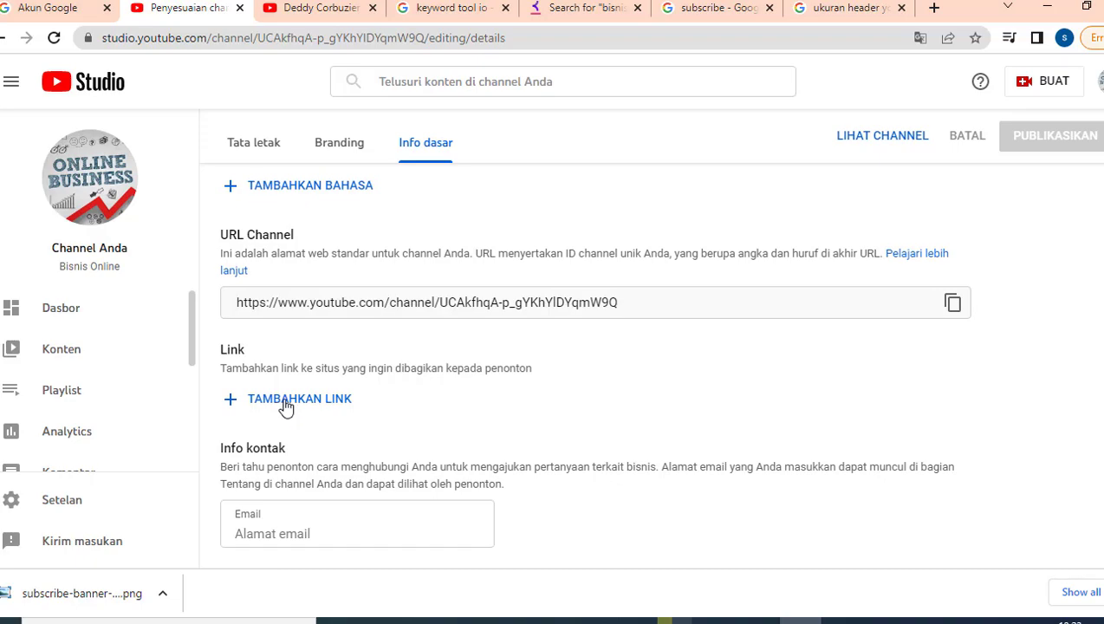
pyautogui.click(287, 408)
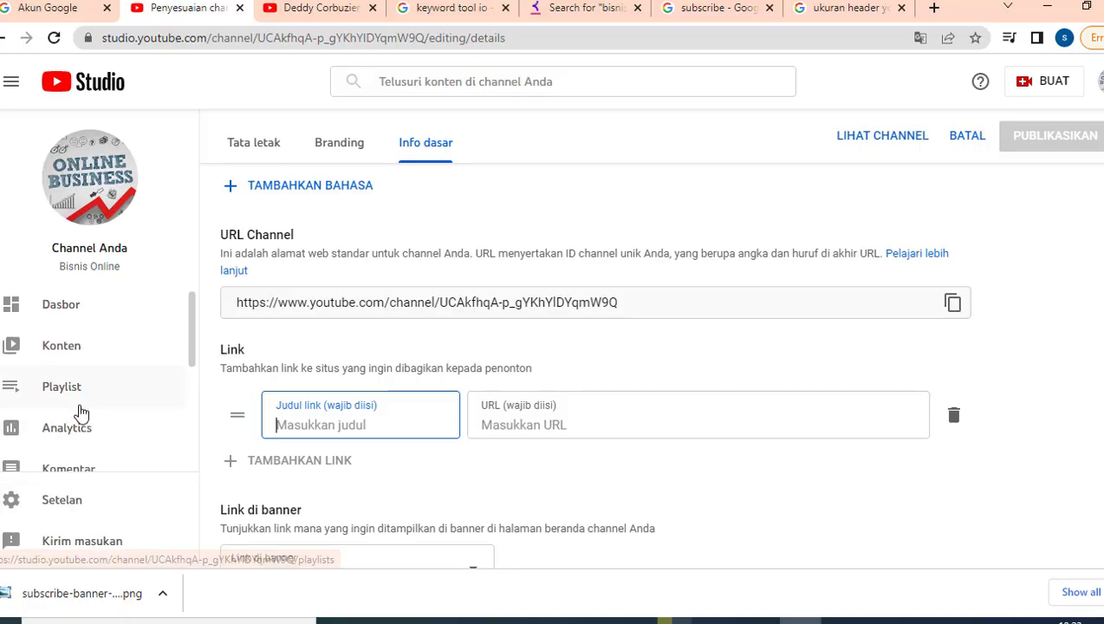
pyautogui.scroll(-2, 87, 407)
pyautogui.scroll(-1, 74, 425)
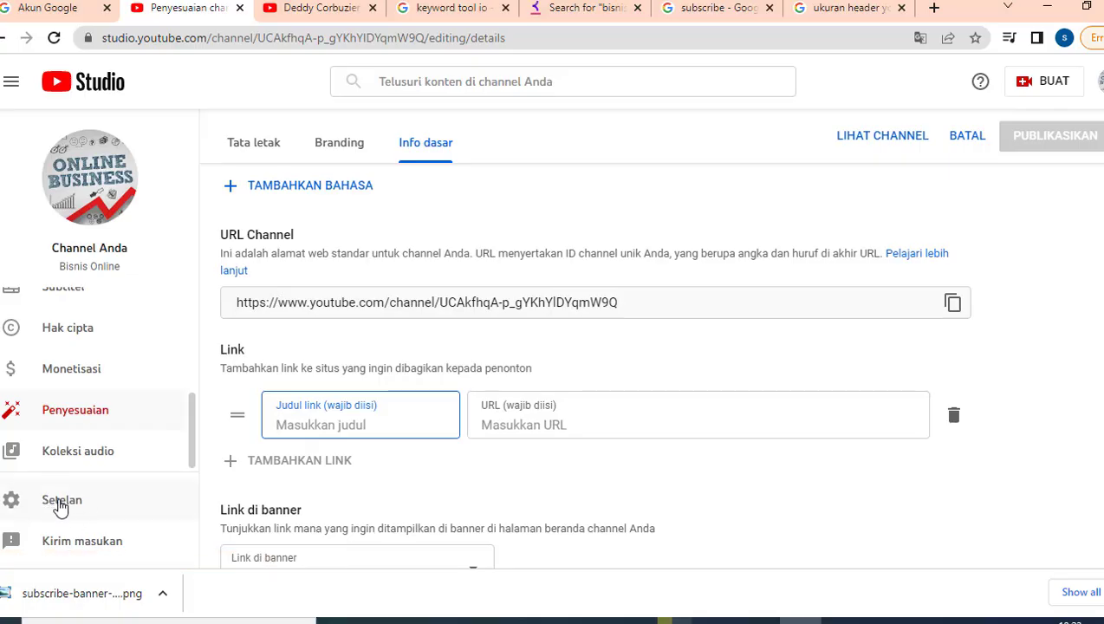
# - In Setelan, change the default currency from USD to IDR — Rupiah Indonesia
pyautogui.click(55, 503)
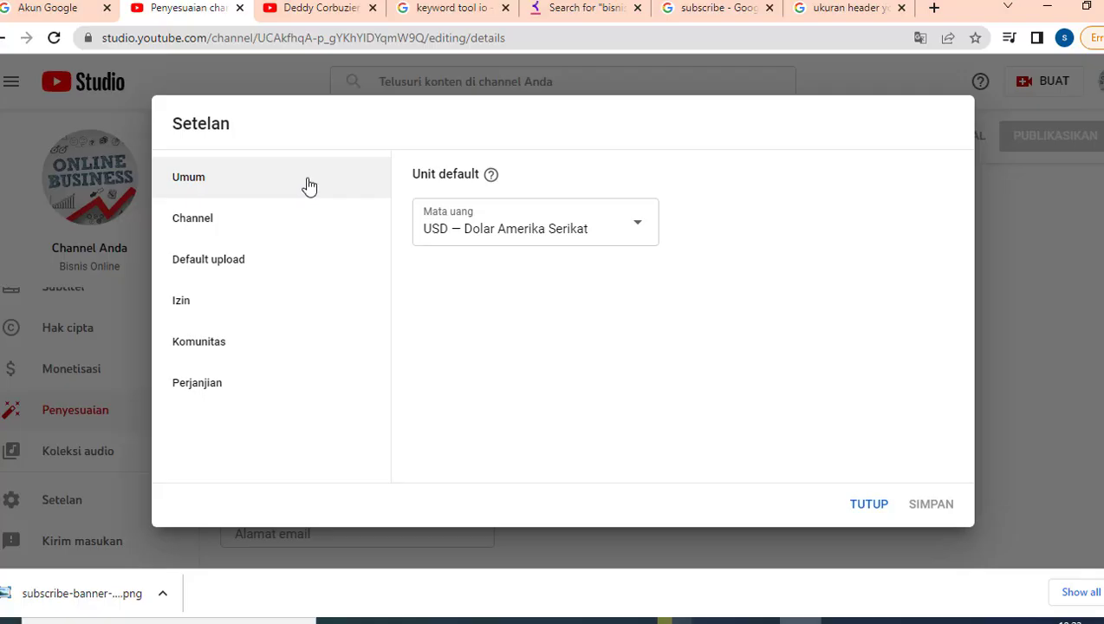
pyautogui.click(639, 232)
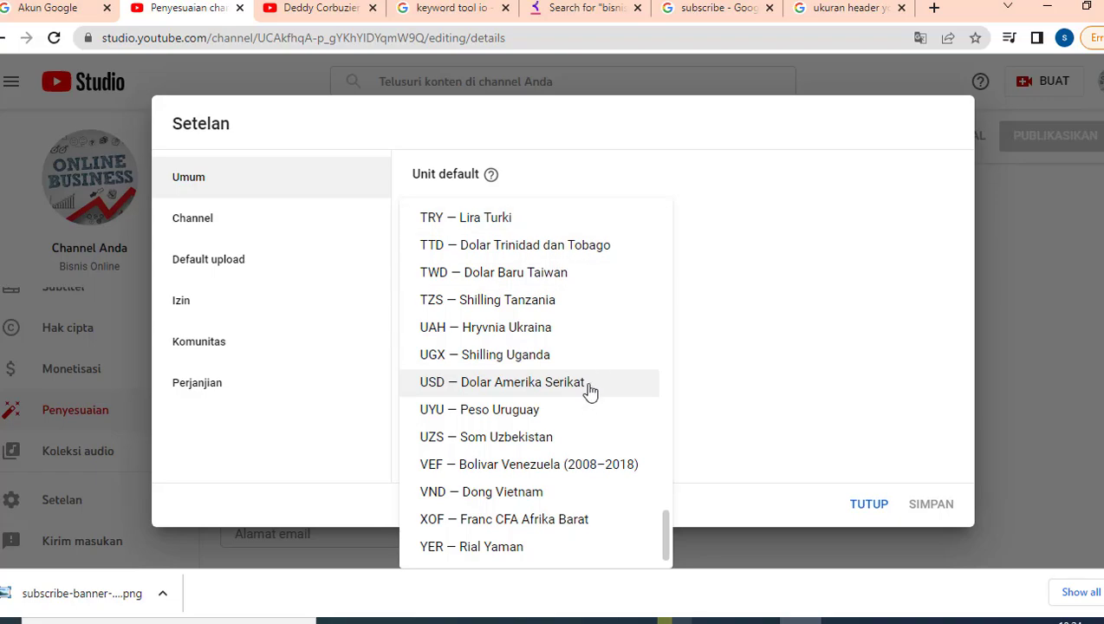
pyautogui.click(736, 318)
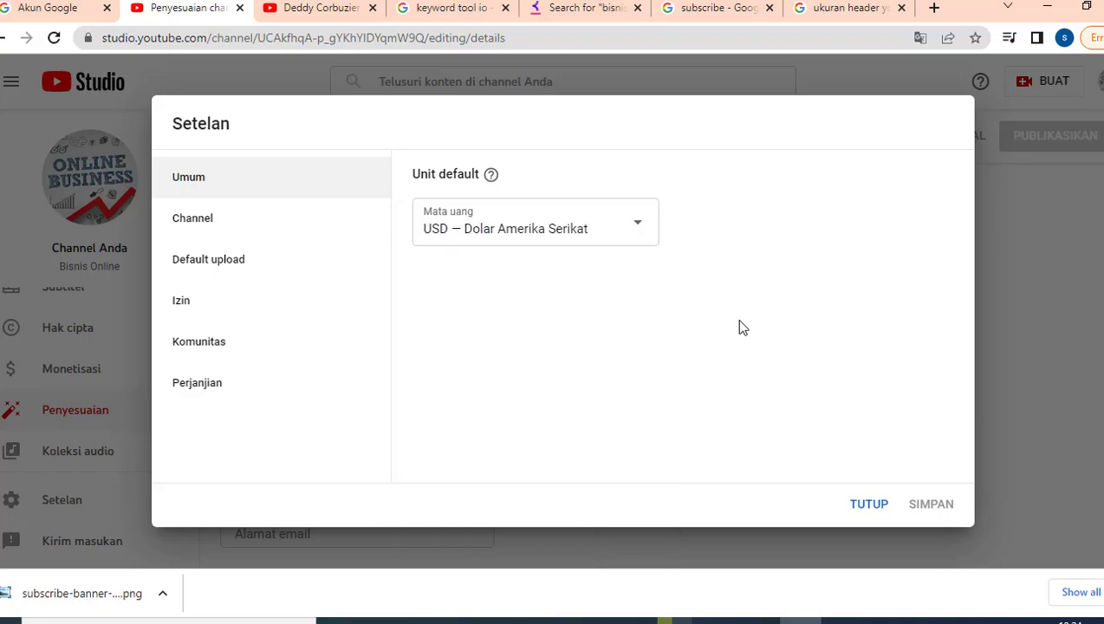
pyautogui.click(634, 235)
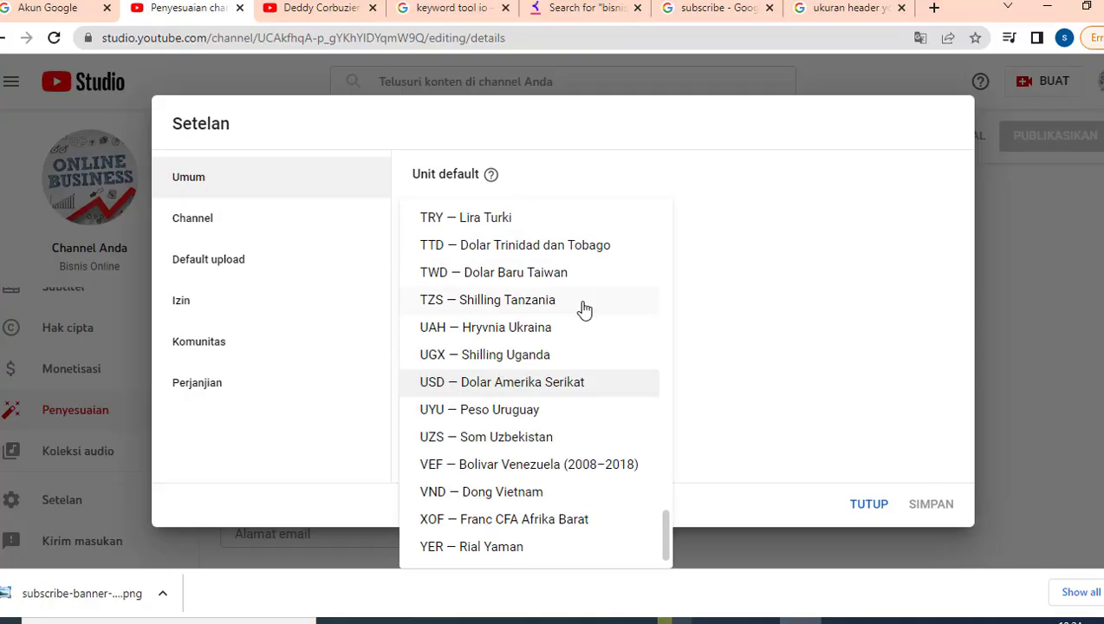
pyautogui.press('i')
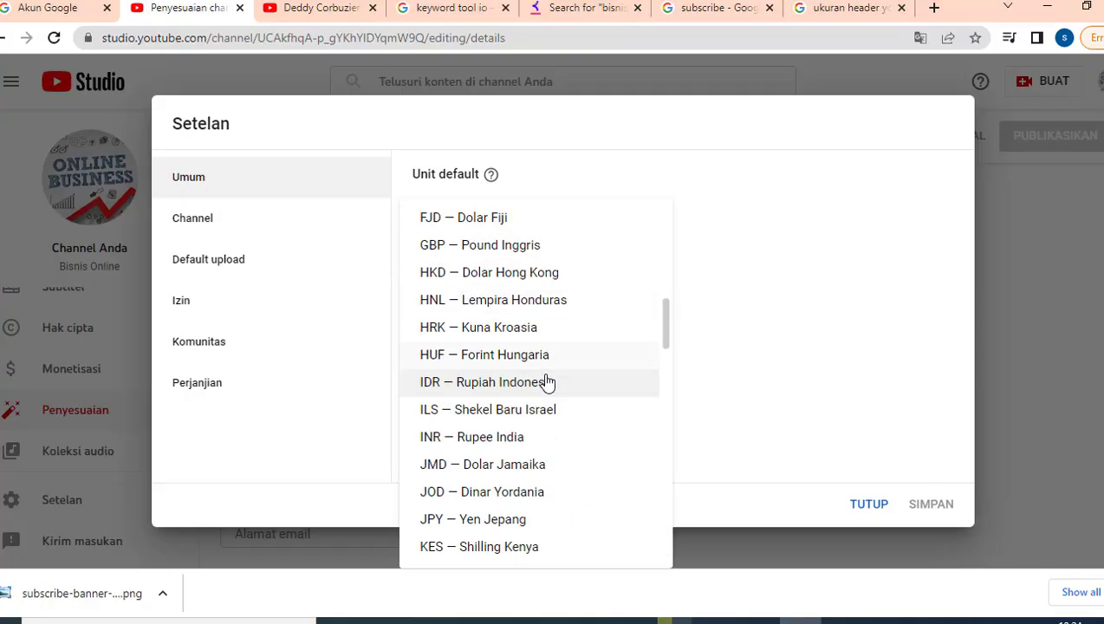
pyautogui.click(546, 383)
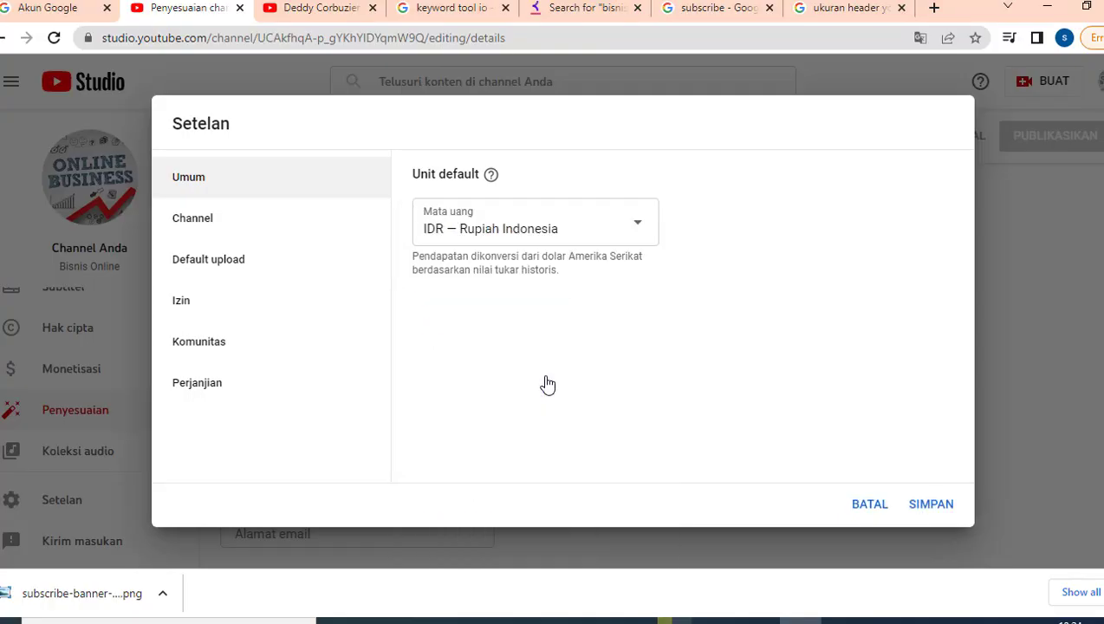
# - Set the channel's country of residence to Indonesia, then bring up the 'keyword tool io' search results
pyautogui.click(200, 228)
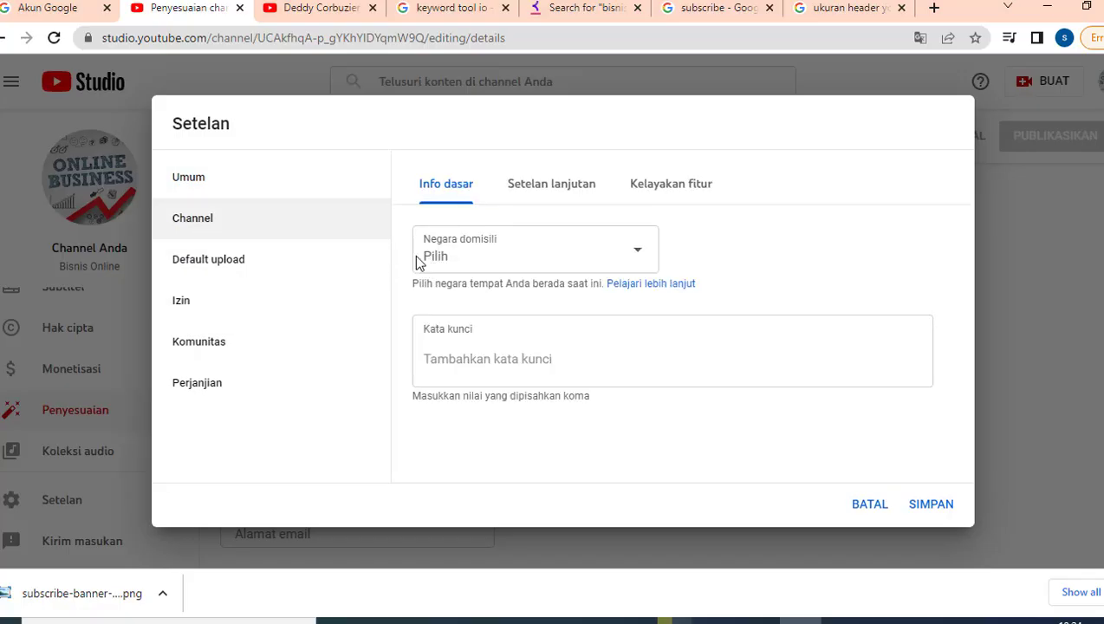
pyautogui.click(549, 248)
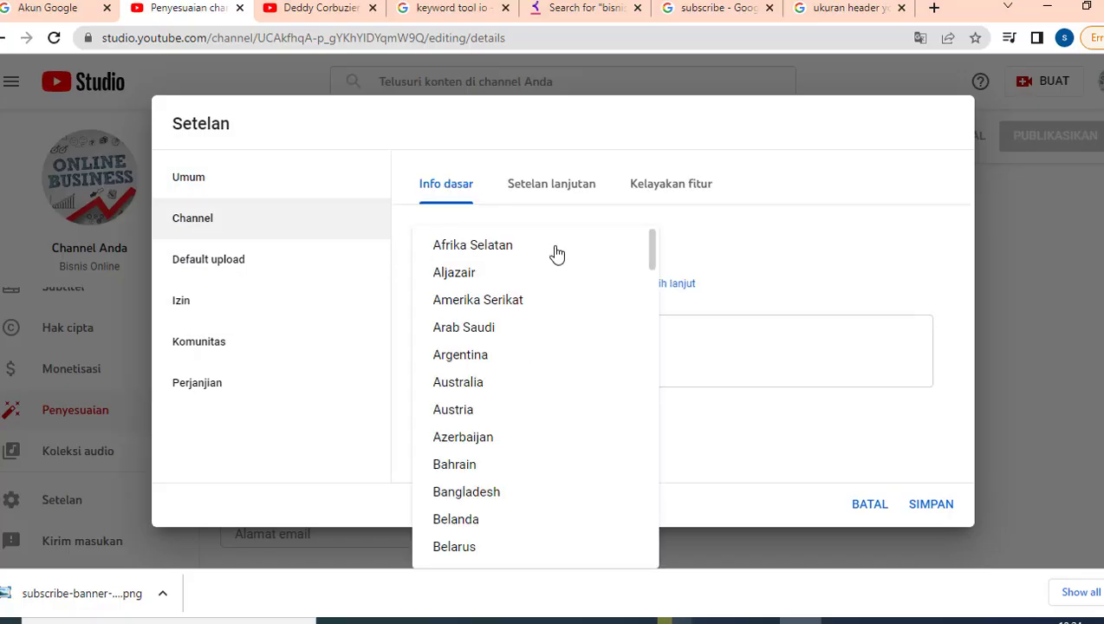
pyautogui.scroll(-7, 529, 352)
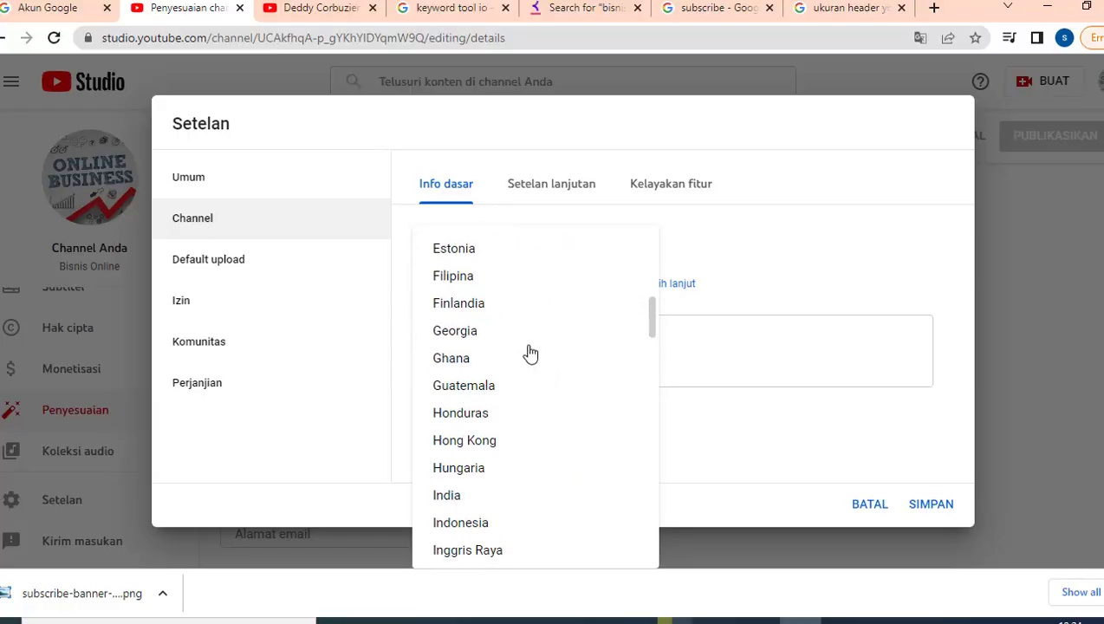
pyautogui.click(476, 522)
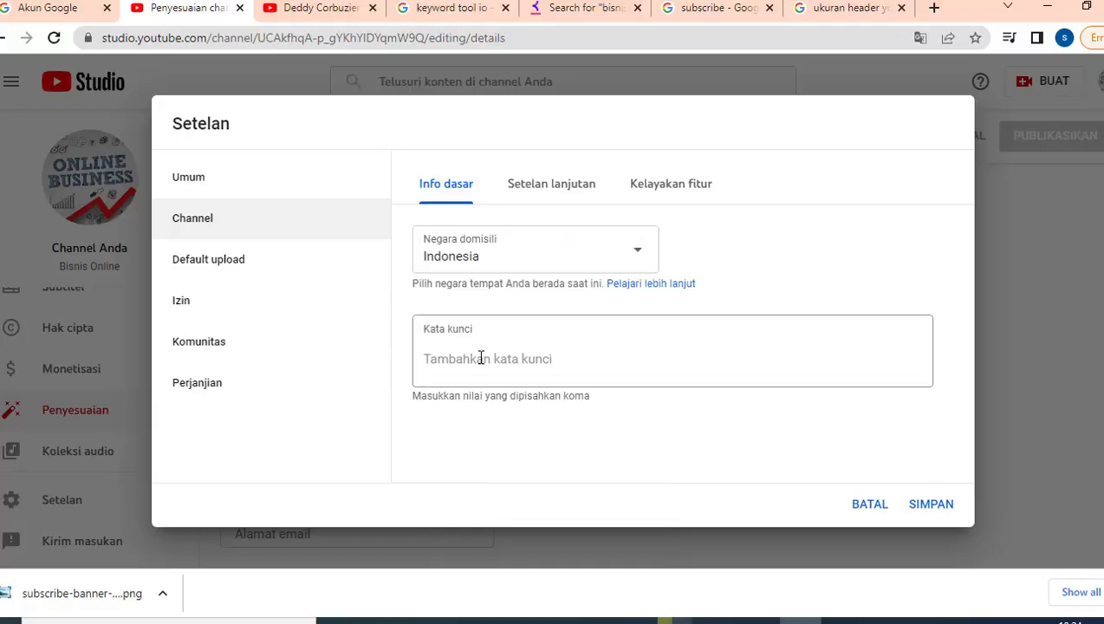
pyautogui.click(478, 358)
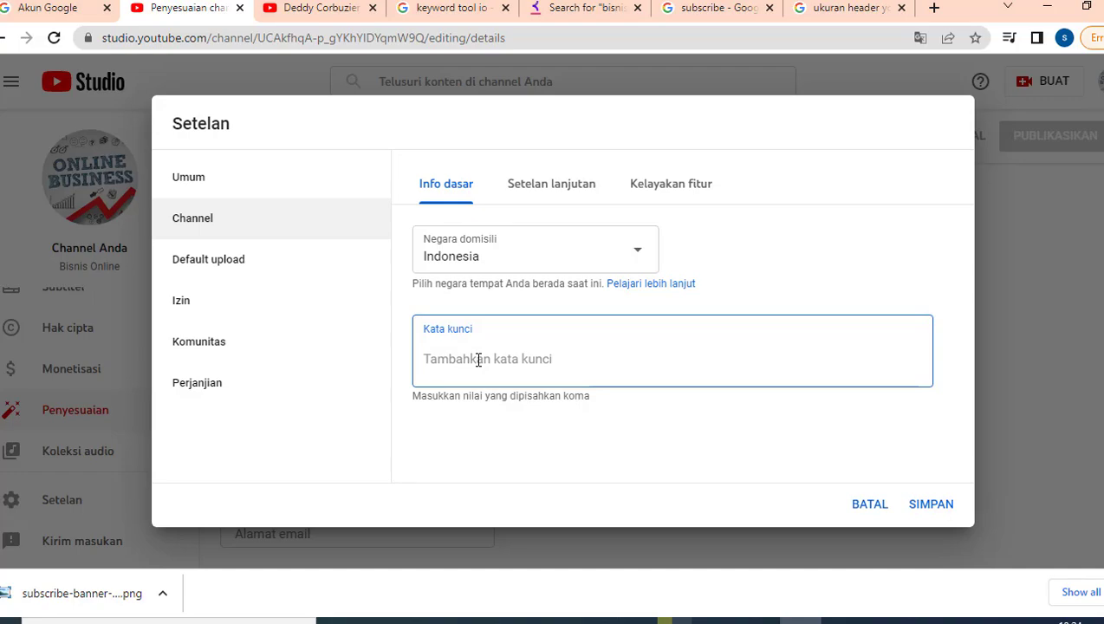
pyautogui.click(440, 9)
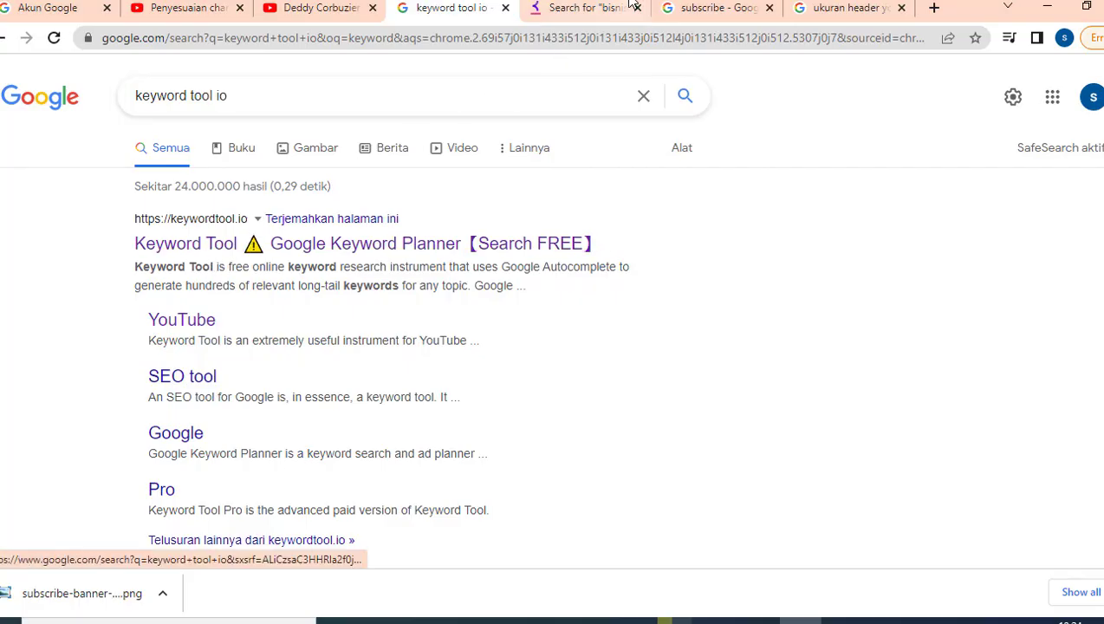
# - Review the Keyword Tool YouTube suggestions for 'bisnis online'
pyautogui.click(587, 8)
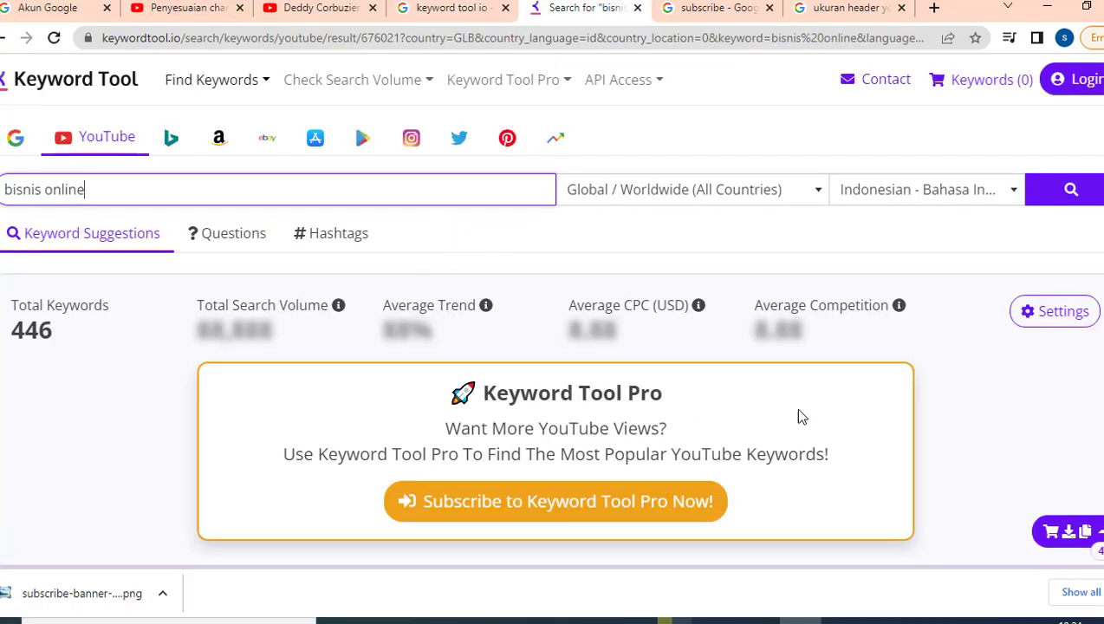
pyautogui.scroll(-1, 565, 381)
pyautogui.scroll(1, 567, 374)
pyautogui.moveTo(104, 191); pyautogui.dragTo(7, 185)
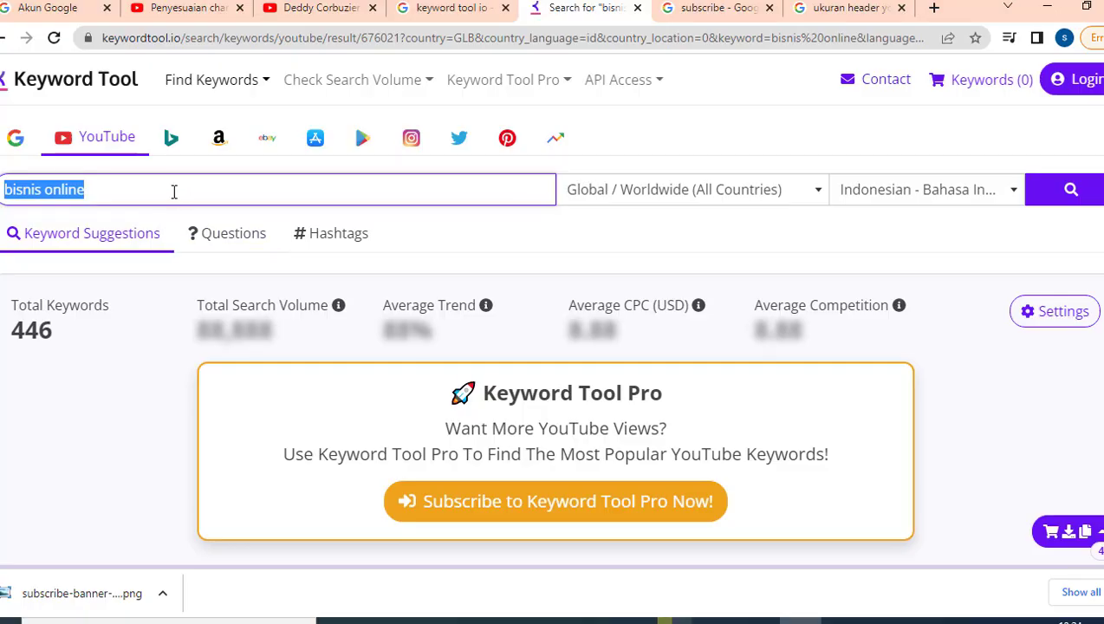
pyautogui.scroll(-2, 210, 228)
pyautogui.scroll(2, 200, 216)
pyautogui.scroll(-5, 139, 221)
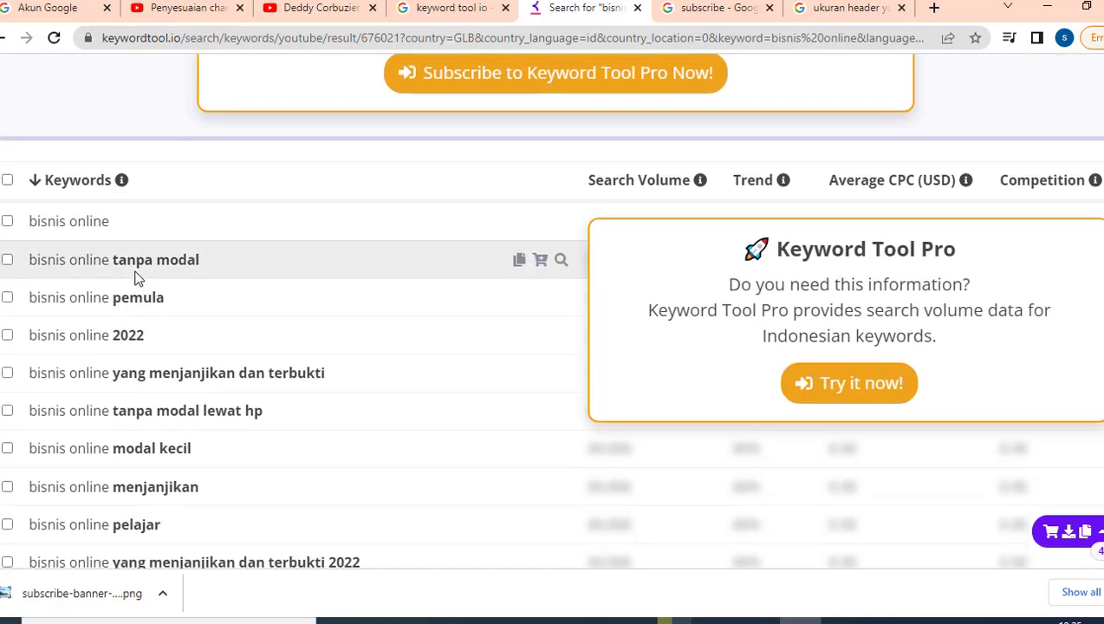
pyautogui.scroll(-13, 136, 277)
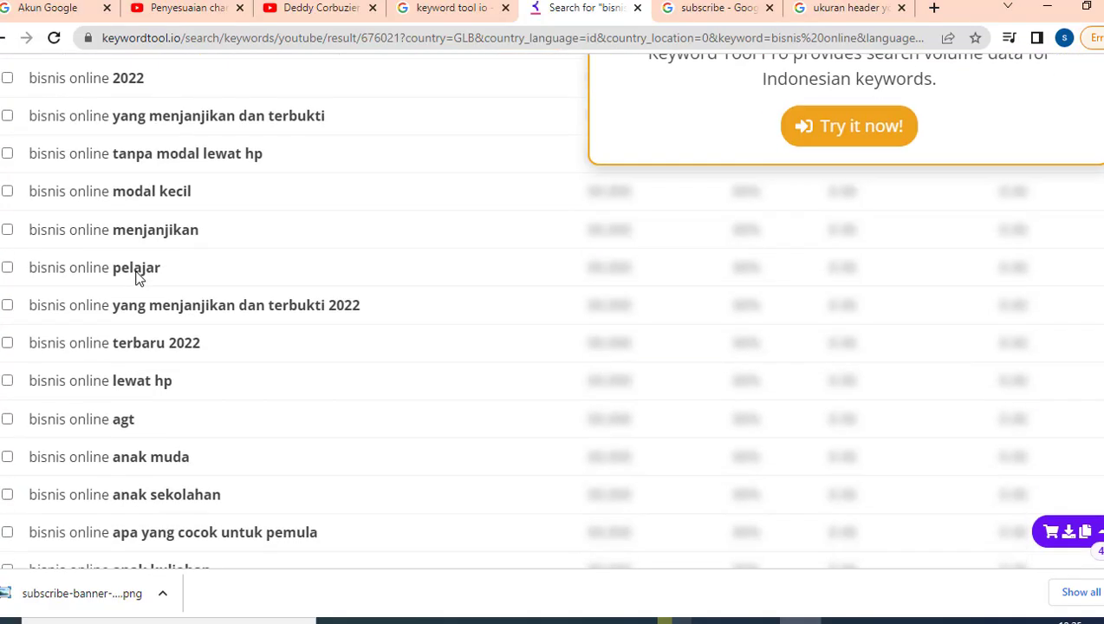
pyautogui.scroll(-2, 136, 277)
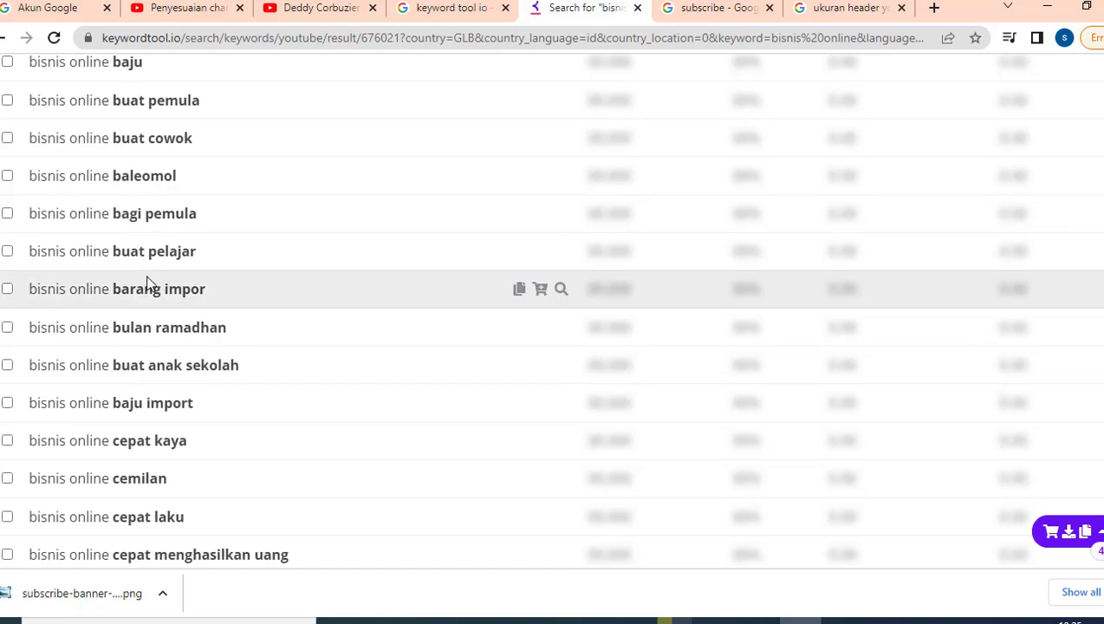
pyautogui.scroll(15, 192, 311)
pyautogui.scroll(2, 217, 312)
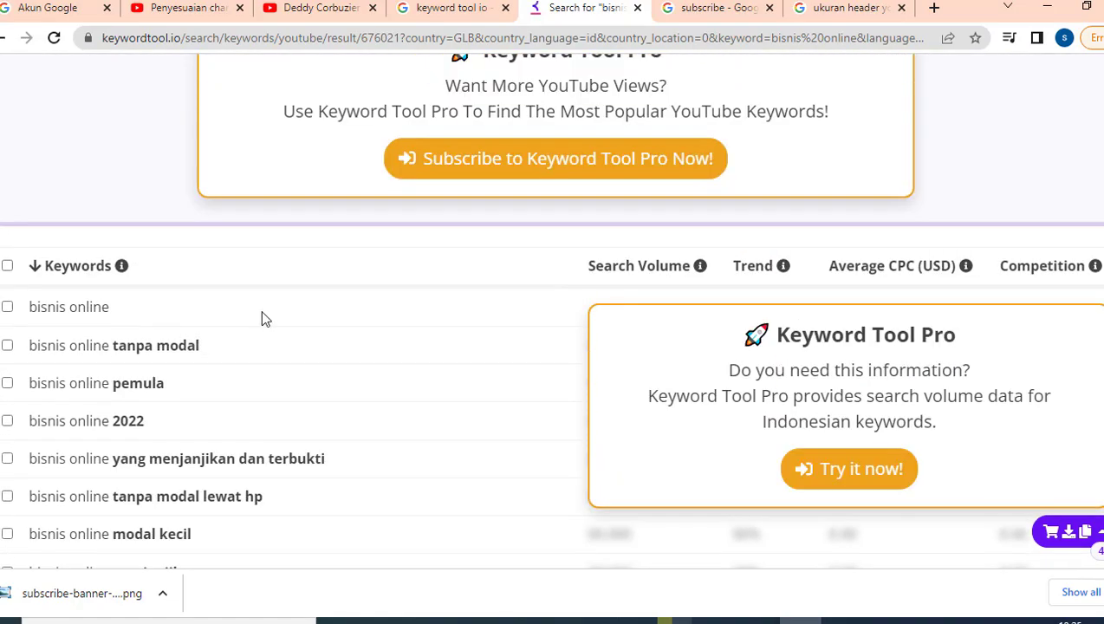
pyautogui.scroll(4, 535, 330)
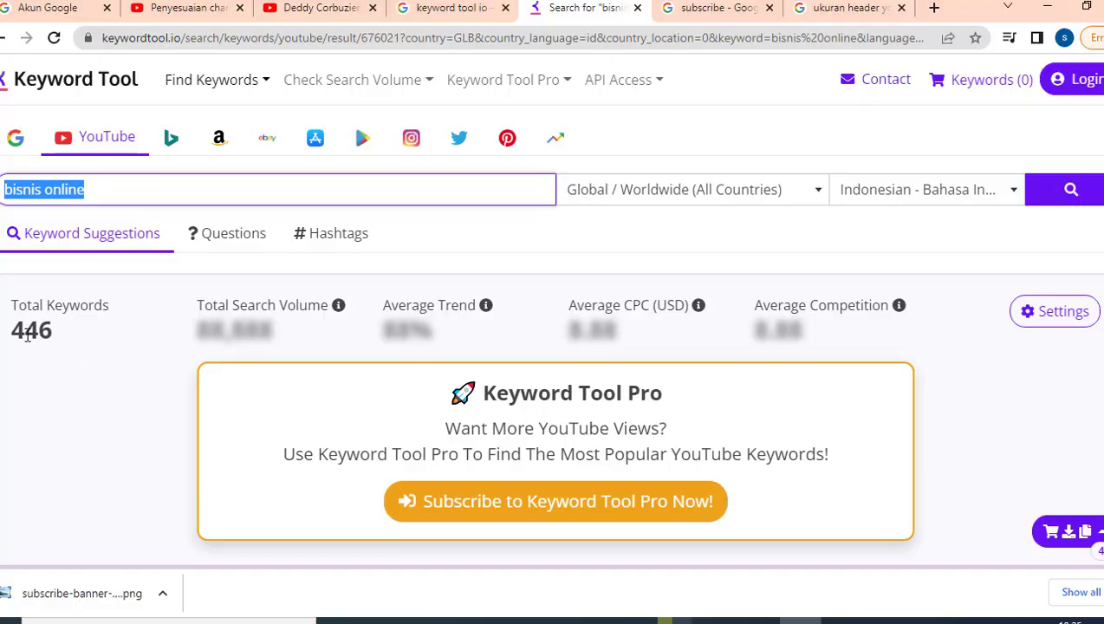
pyautogui.scroll(-4, 27, 337)
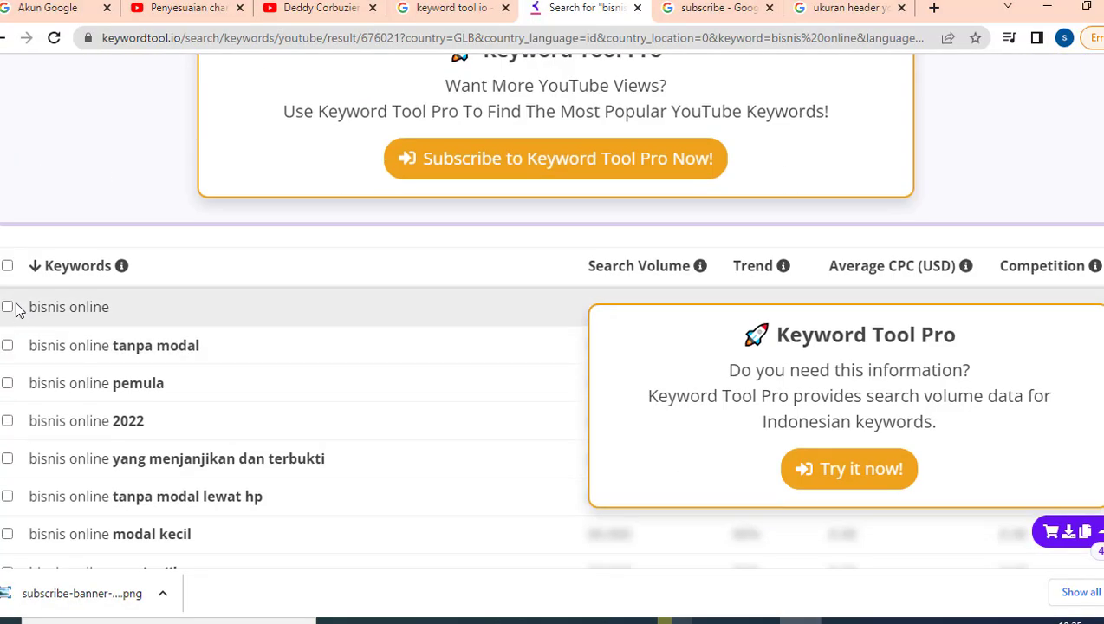
pyautogui.moveTo(26, 307); pyautogui.dragTo(84, 389)
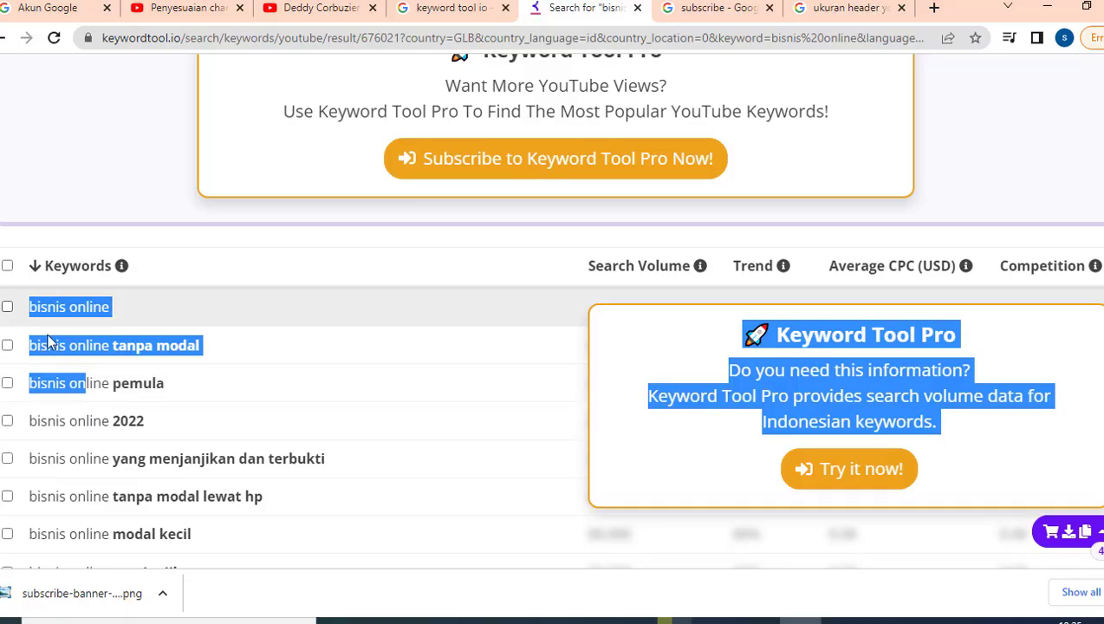
pyautogui.scroll(-3, 910, 503)
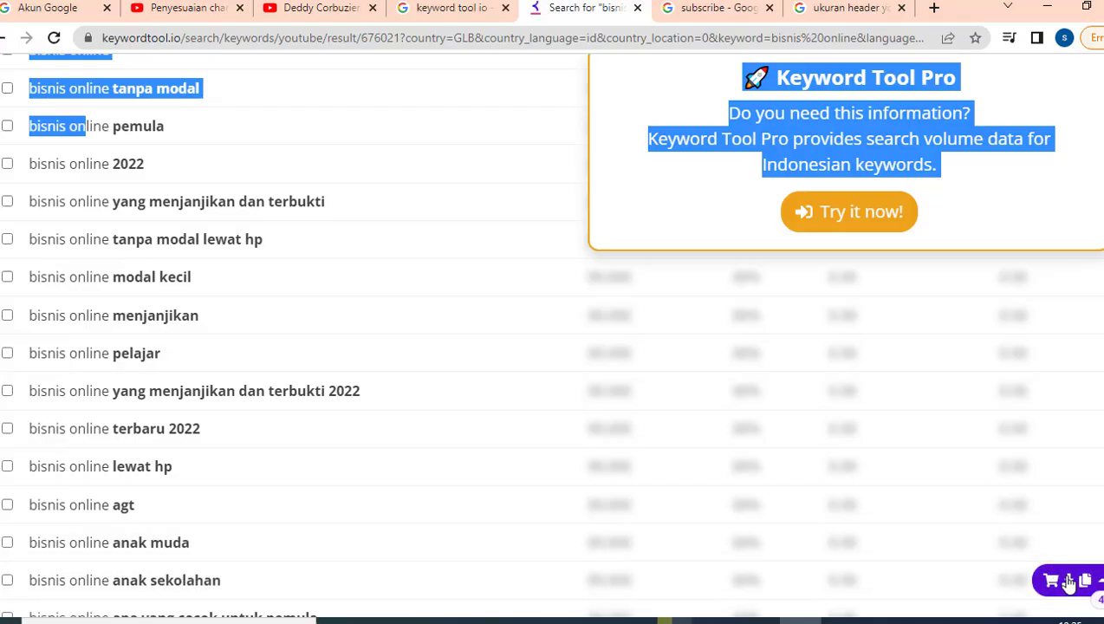
# - Copy all 446 keyword suggestions through the export button and bring up an empty Notepad
pyautogui.click(1069, 581)
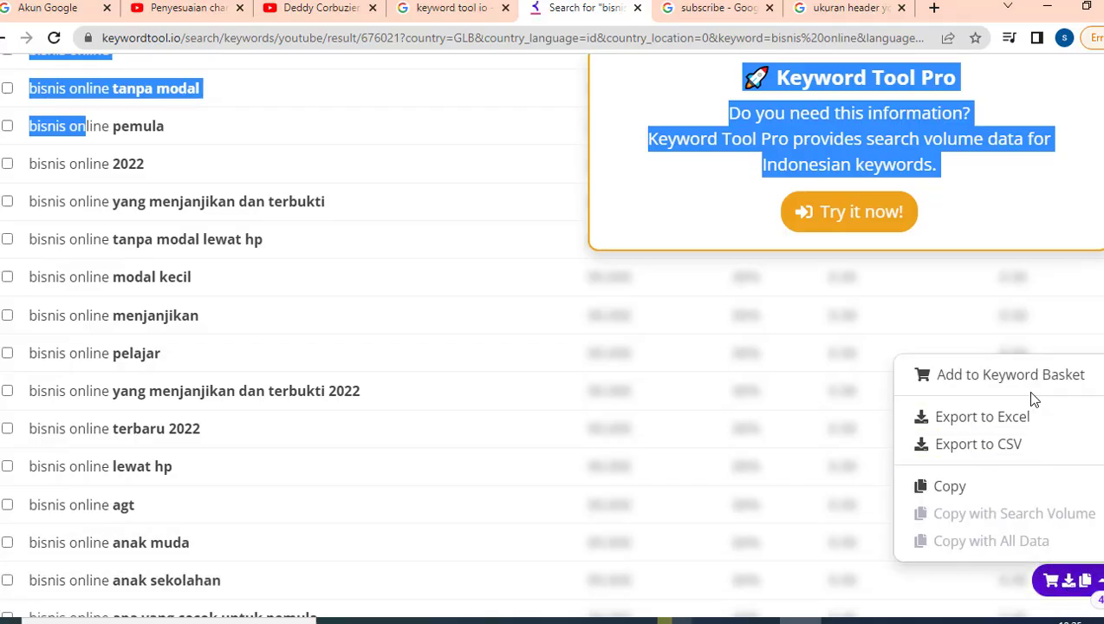
pyautogui.click(976, 490)
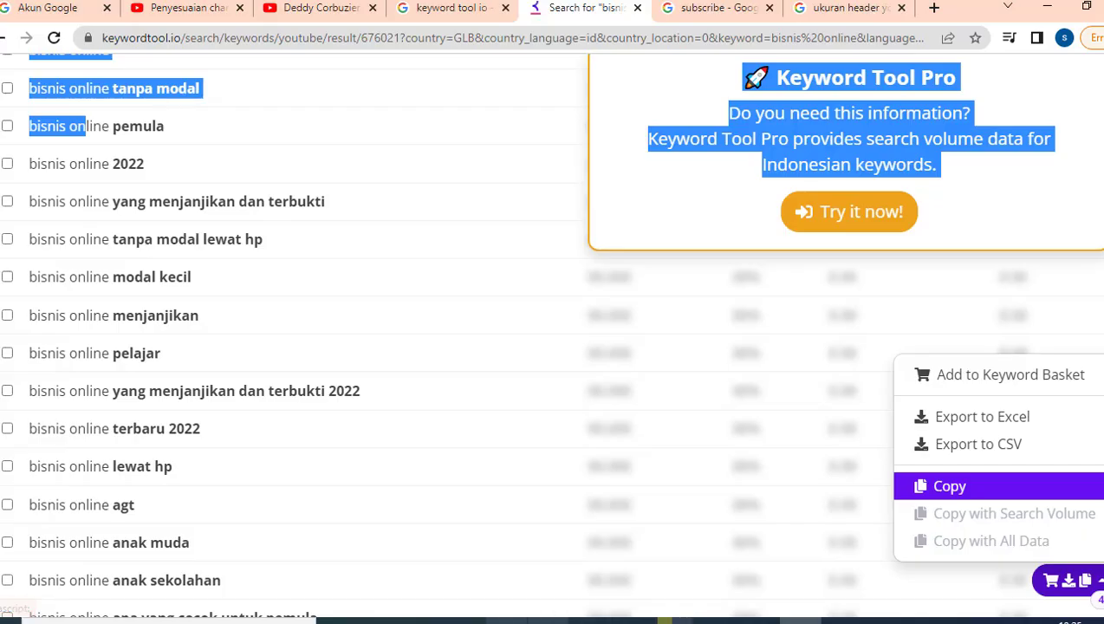
pyautogui.hotkey('alt', 'Tab')
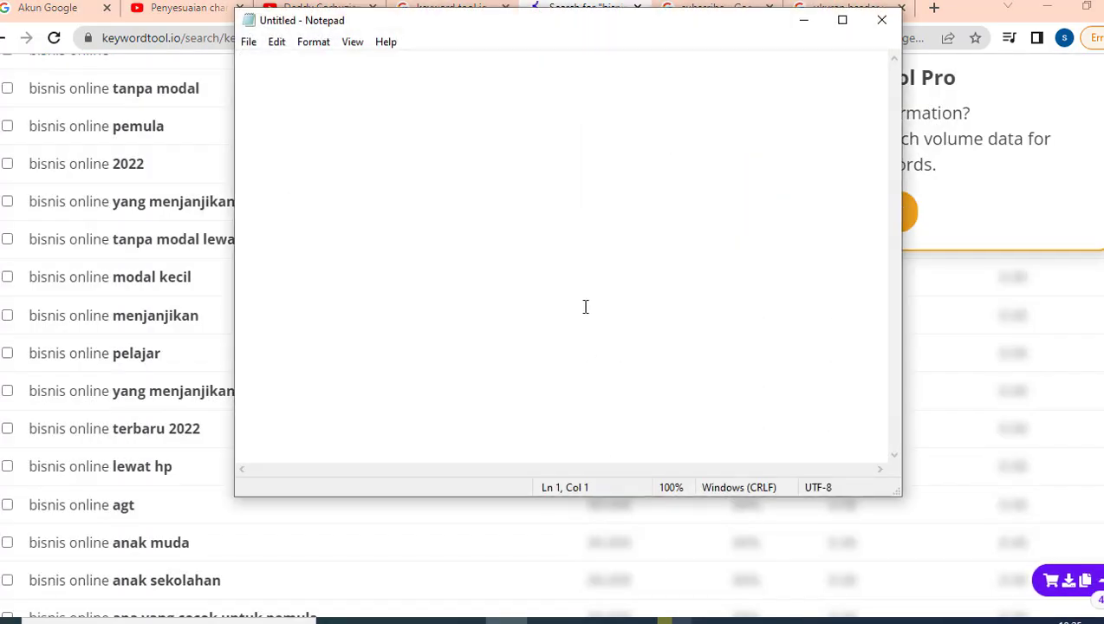
# - Paste the 446 keywords into Notepad and copy the first eleven lines
pyautogui.hotkey('ctrl', 'v')
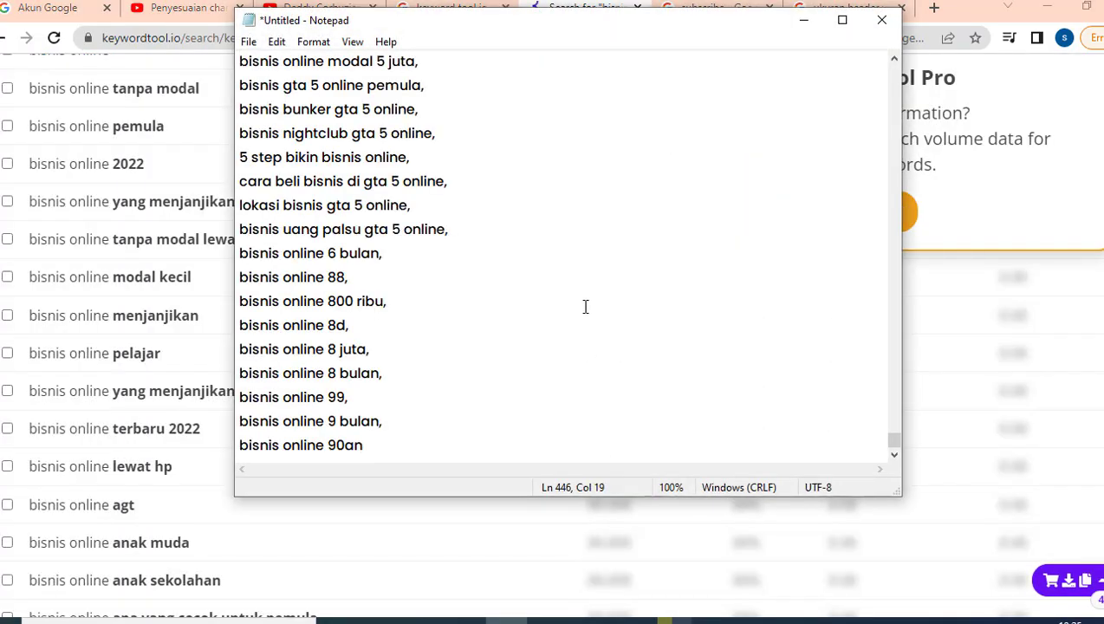
pyautogui.scroll(18, 585, 307)
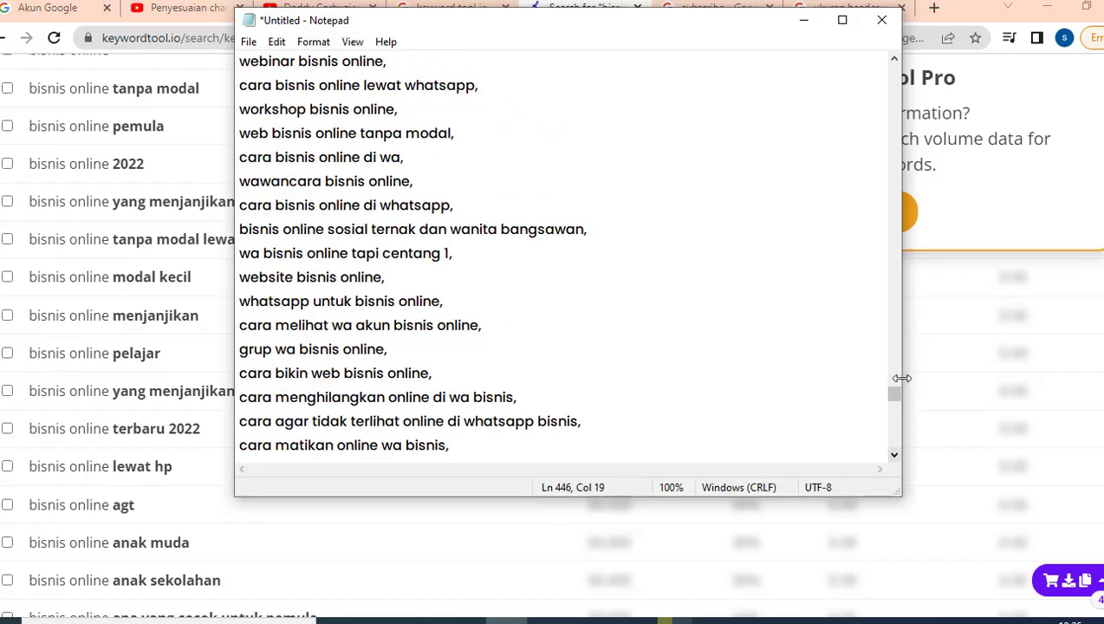
pyautogui.moveTo(897, 392); pyautogui.dragTo(894, 72)
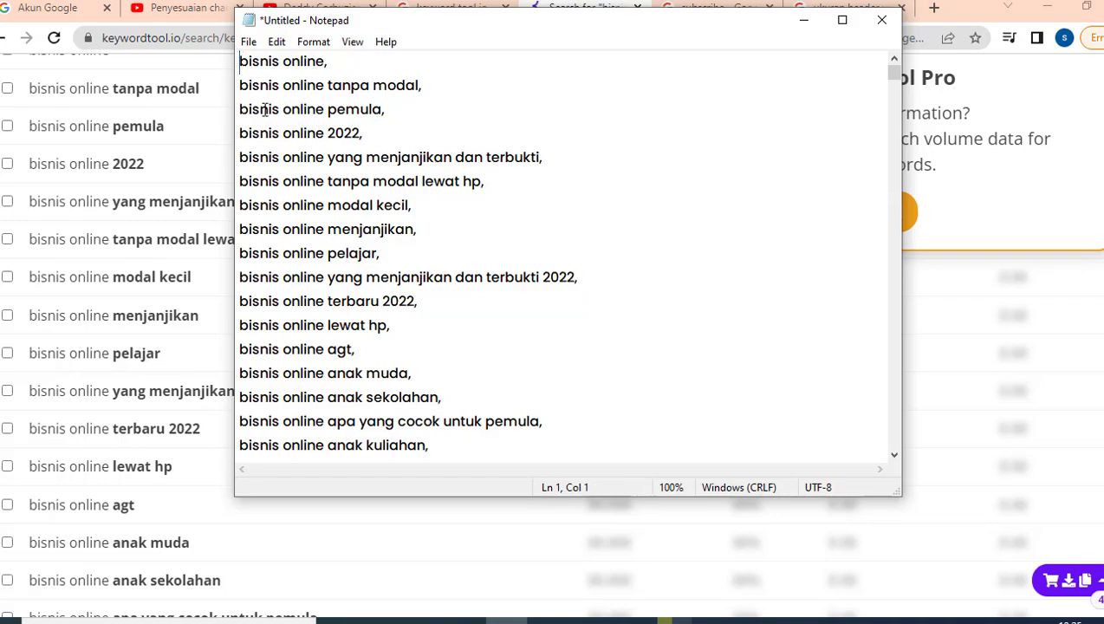
pyautogui.moveTo(239, 61); pyautogui.dragTo(434, 299)
pyautogui.rightClick(340, 205)
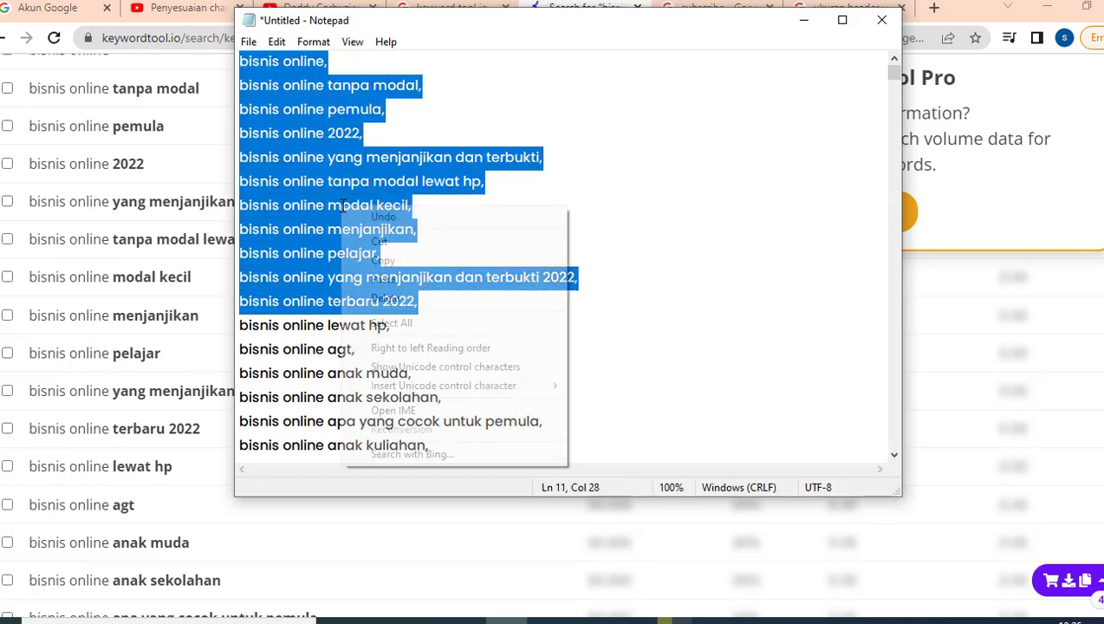
pyautogui.click(382, 259)
# - Paste the eleven copied keywords into the channel's Kata kunci field
pyautogui.click(176, 11)
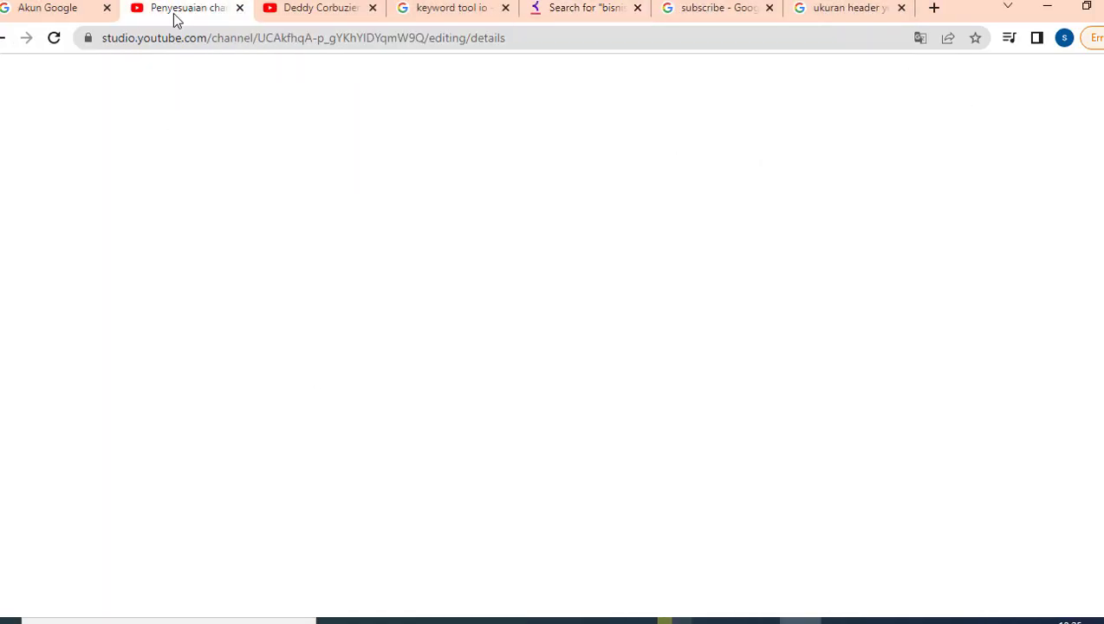
pyautogui.rightClick(466, 350)
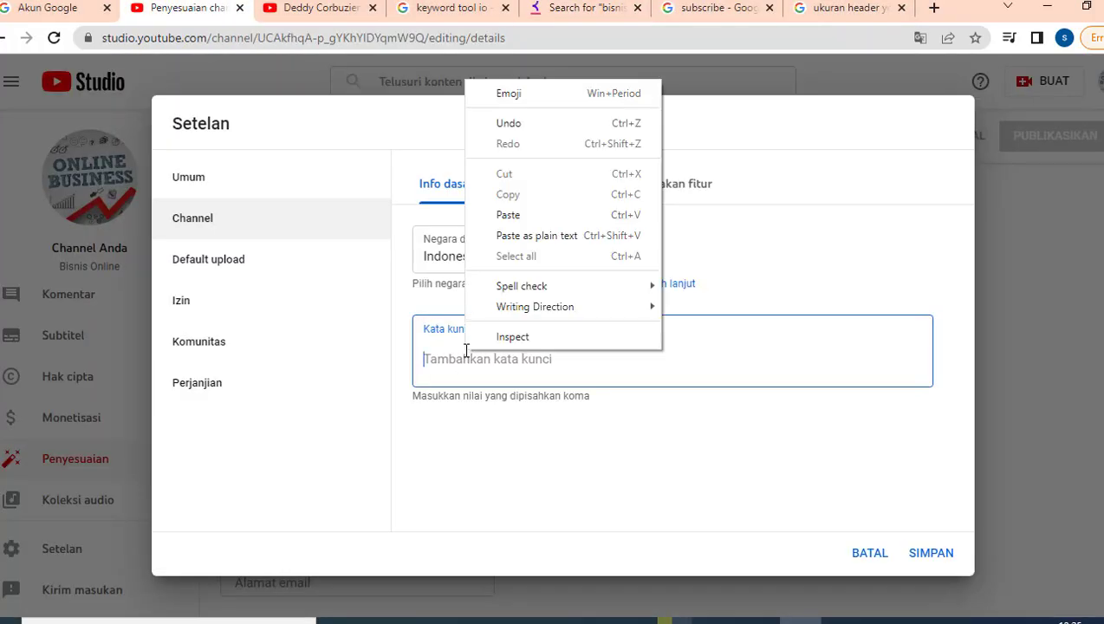
pyautogui.click(525, 214)
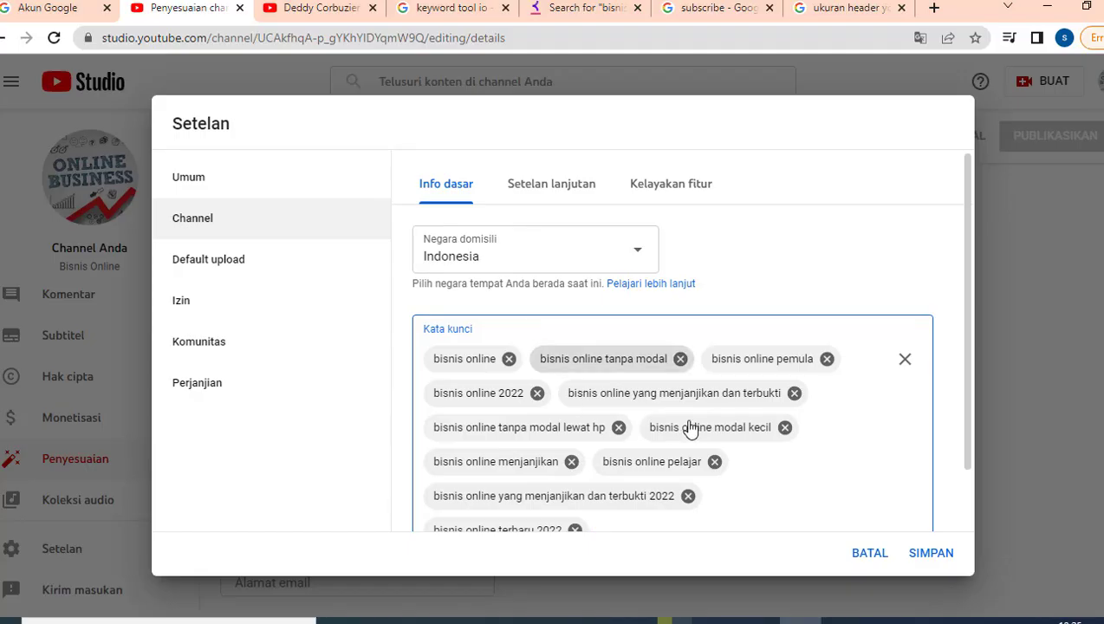
pyautogui.scroll(-1, 665, 424)
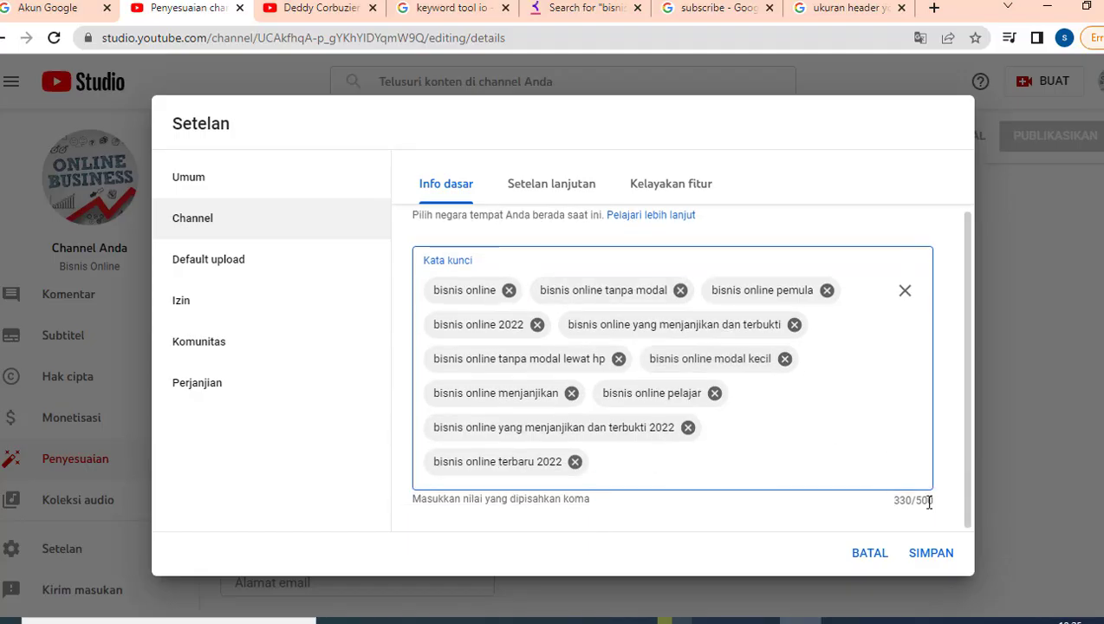
# - Add 'lewat hp', 'agt' and 'anak muda' from Notepad, reaching 14 keywords (401/500)
pyautogui.click(590, 10)
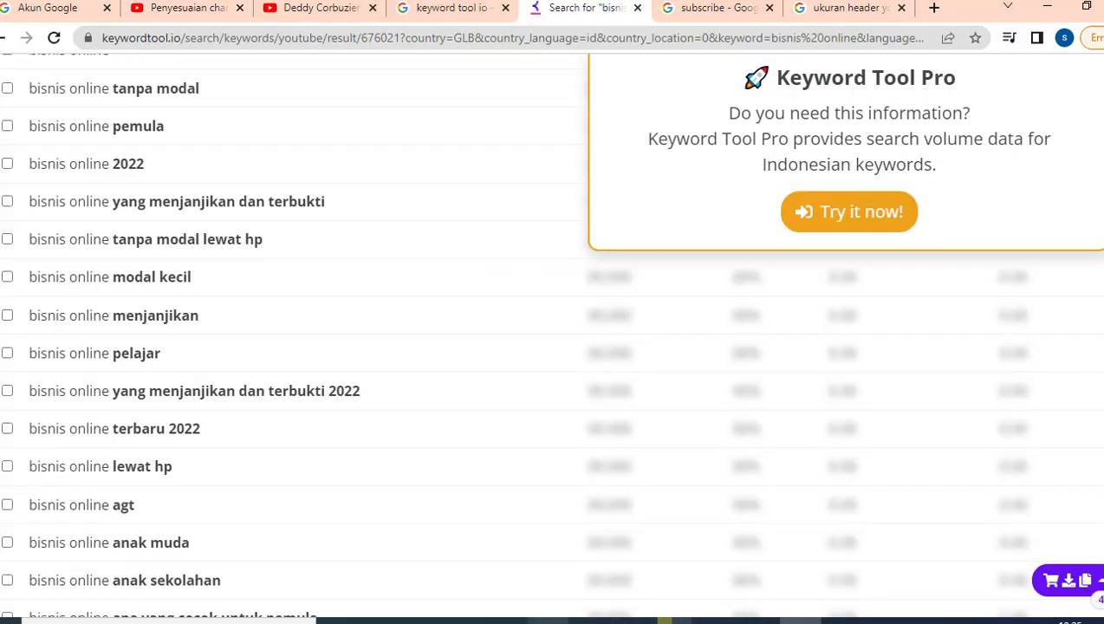
pyautogui.click(505, 619)
pyautogui.click(240, 327)
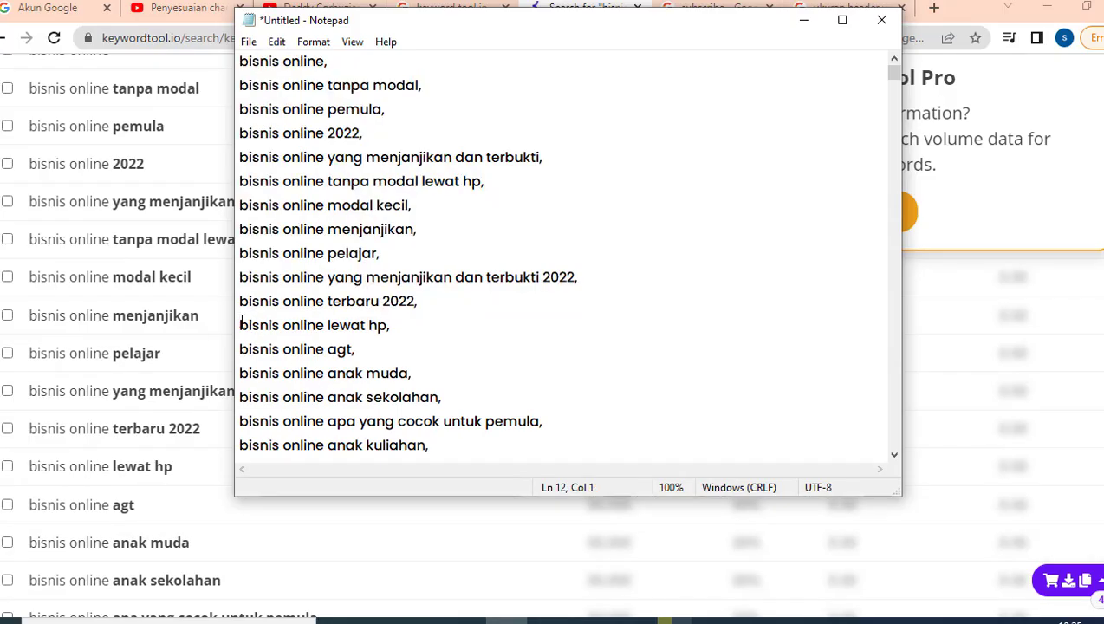
pyautogui.moveTo(241, 327); pyautogui.dragTo(414, 373)
pyautogui.rightClick(314, 340)
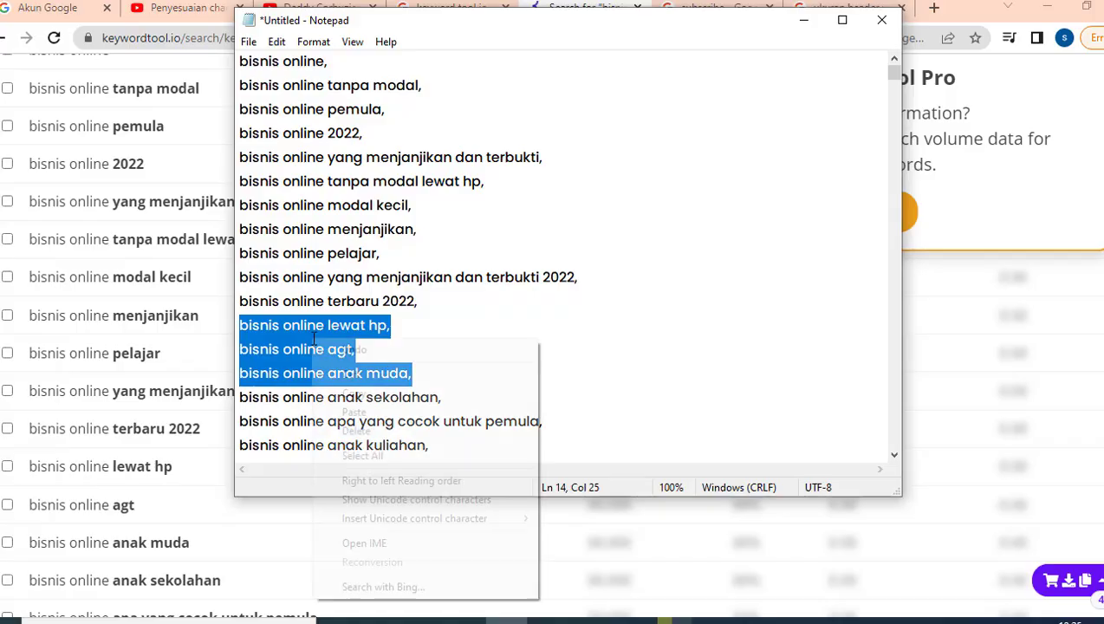
pyautogui.click(362, 390)
pyautogui.click(183, 13)
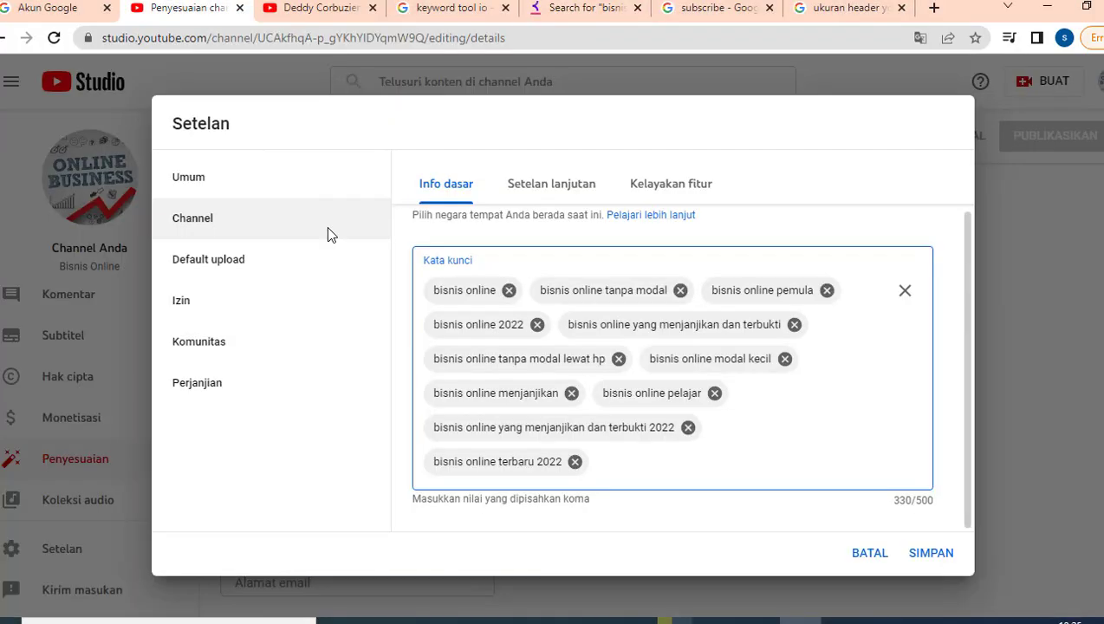
pyautogui.rightClick(602, 462)
pyautogui.click(669, 330)
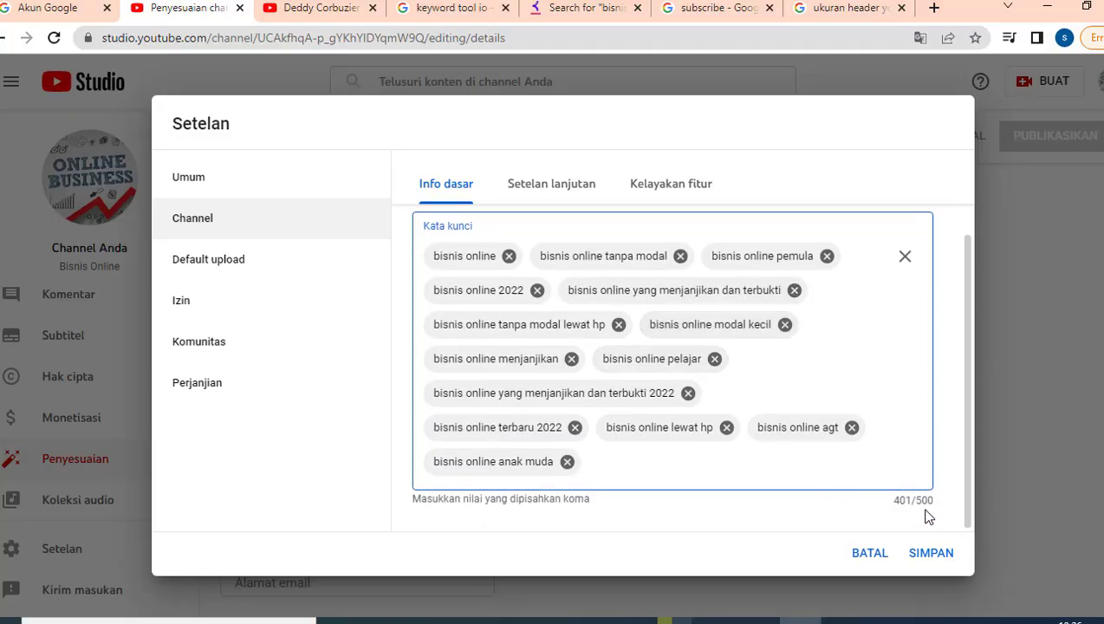
pyautogui.scroll(2, 658, 429)
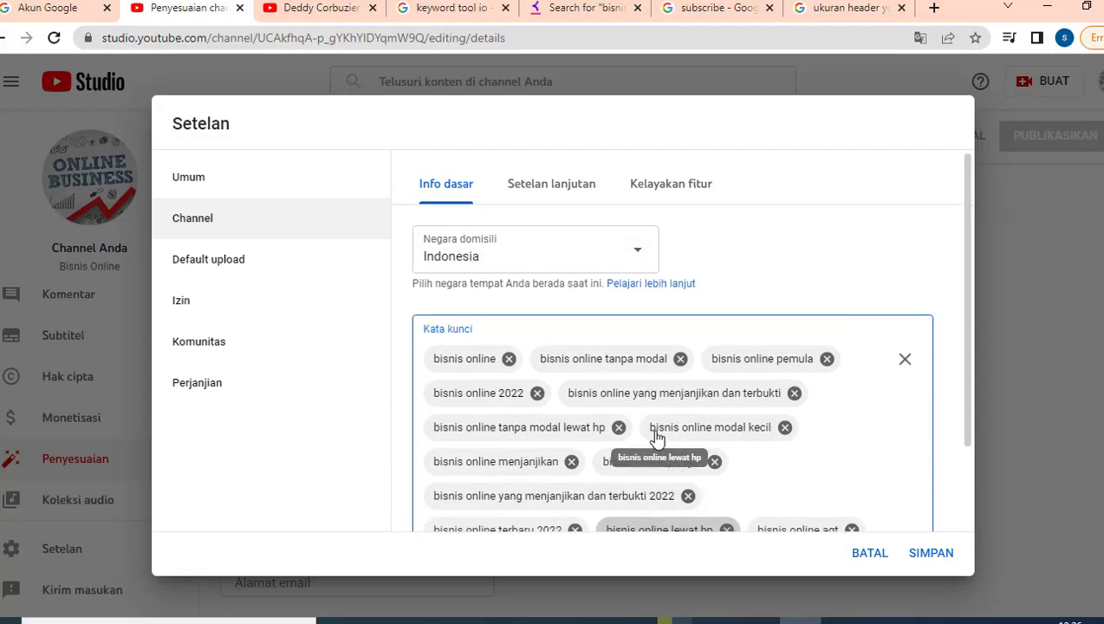
# - Mark the channel as not made for kids in Setelan lanjutan and view the Kelayakan fitur tiers
pyautogui.click(552, 185)
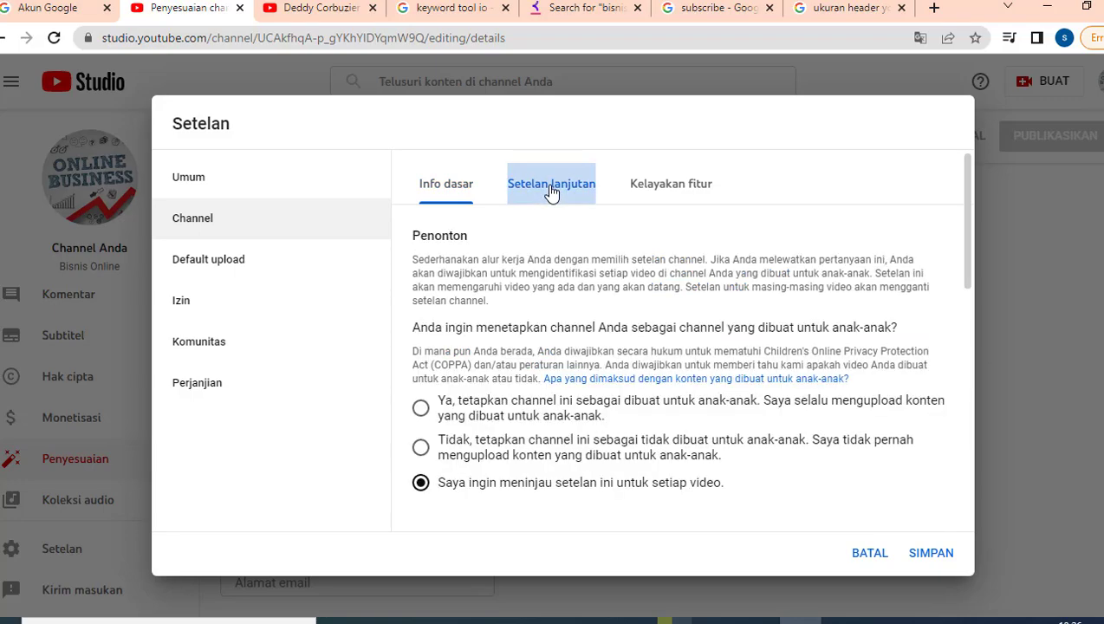
pyautogui.scroll(-1, 512, 386)
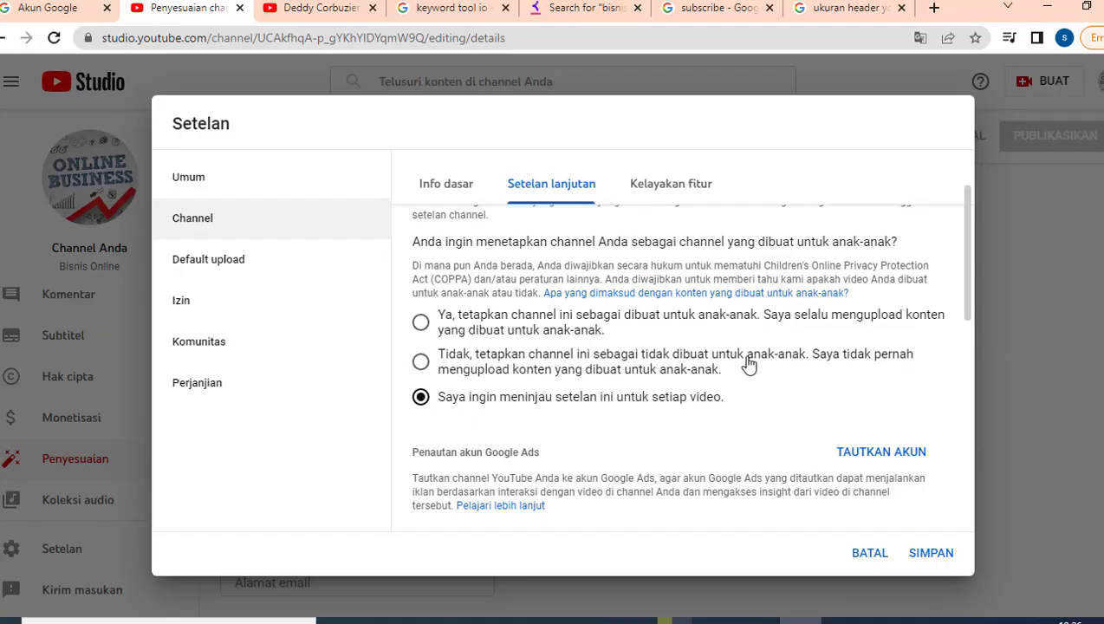
pyautogui.click(421, 364)
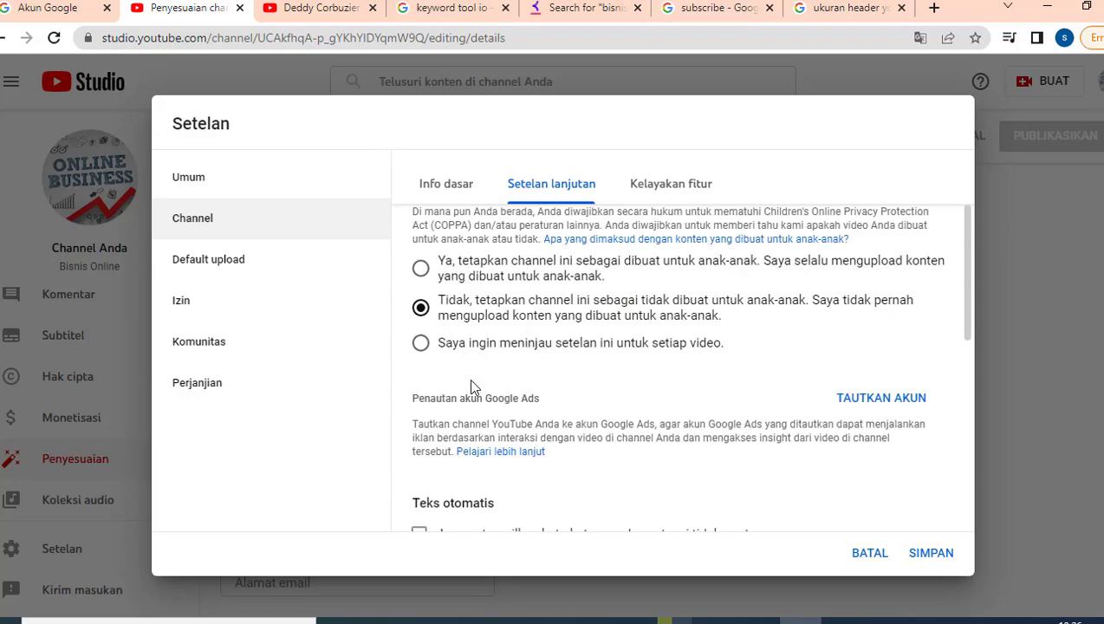
pyautogui.scroll(-3, 460, 356)
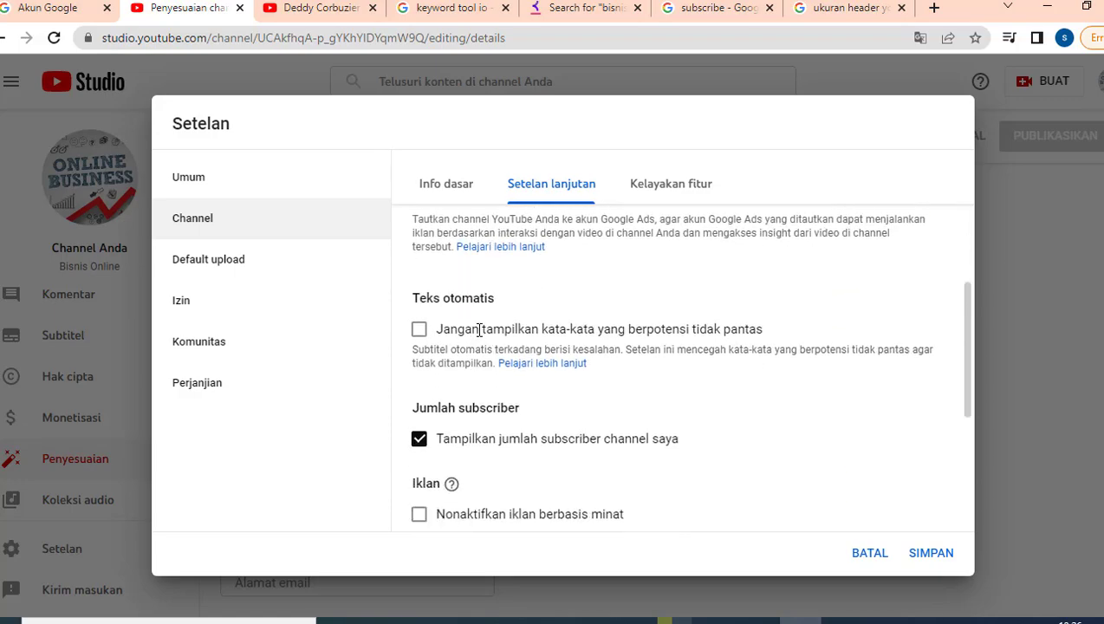
pyautogui.scroll(-2, 476, 334)
pyautogui.scroll(4, 480, 337)
pyautogui.scroll(3, 479, 332)
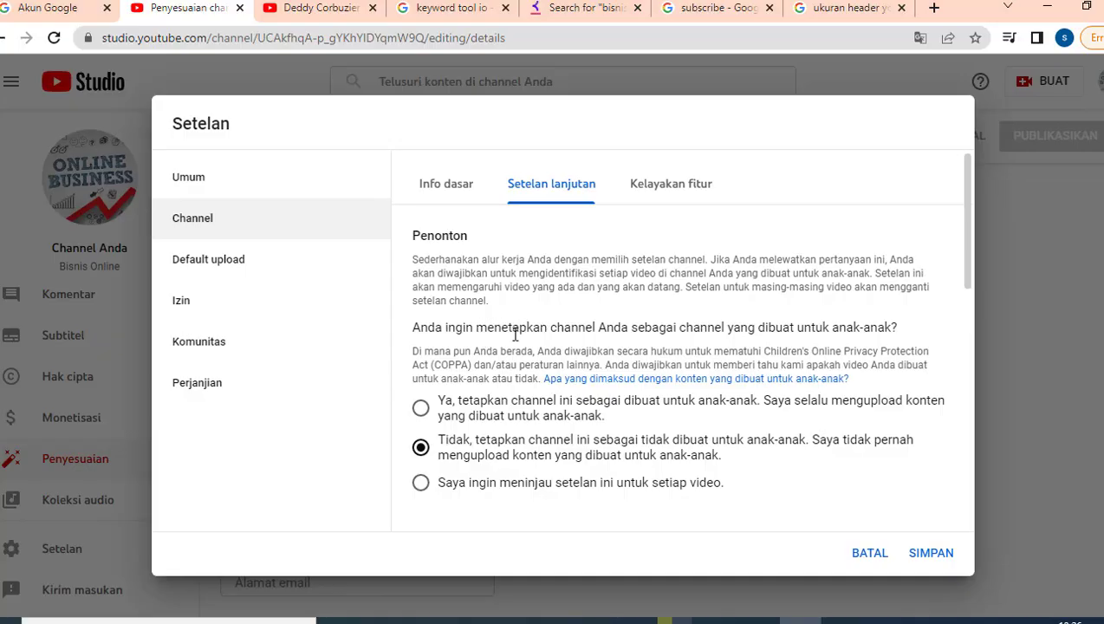
pyautogui.click(657, 189)
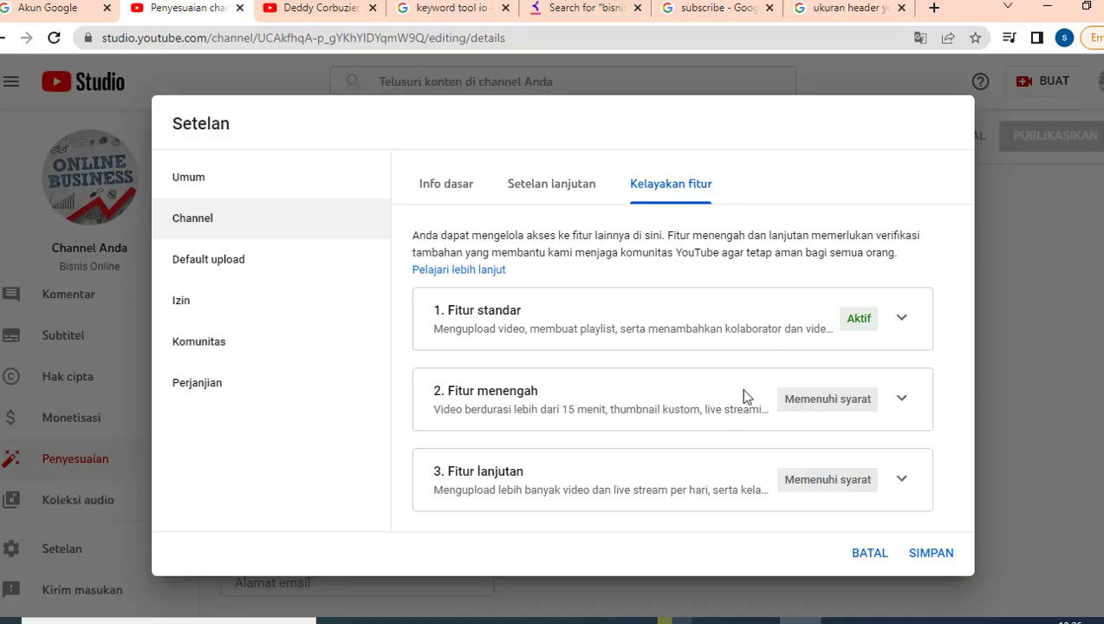
pyautogui.click(901, 400)
pyautogui.scroll(-1, 839, 441)
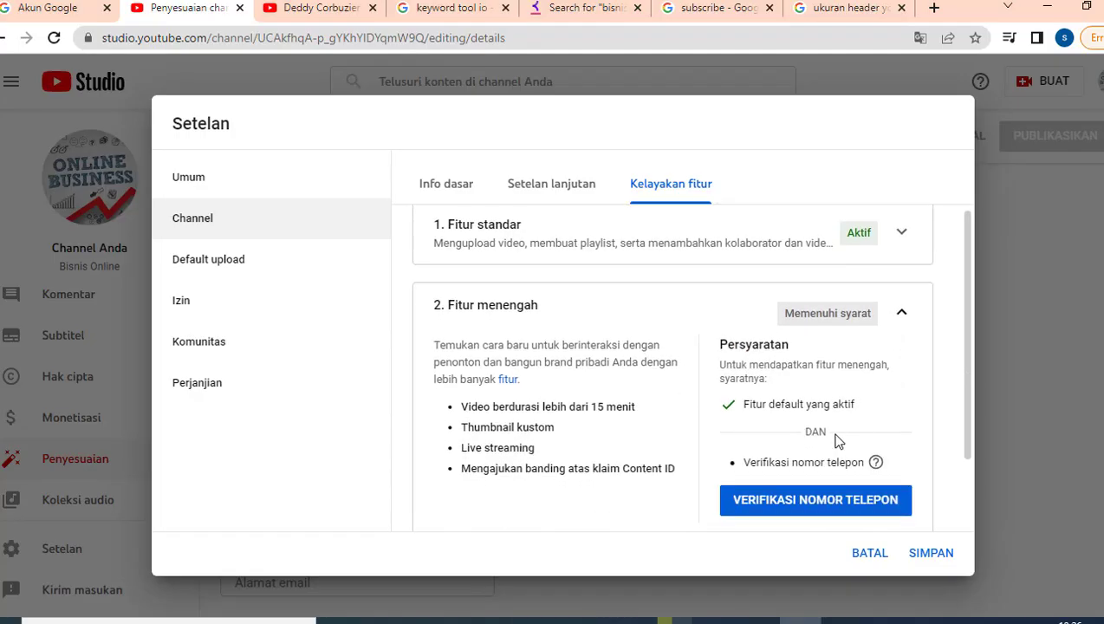
pyautogui.scroll(-1, 859, 407)
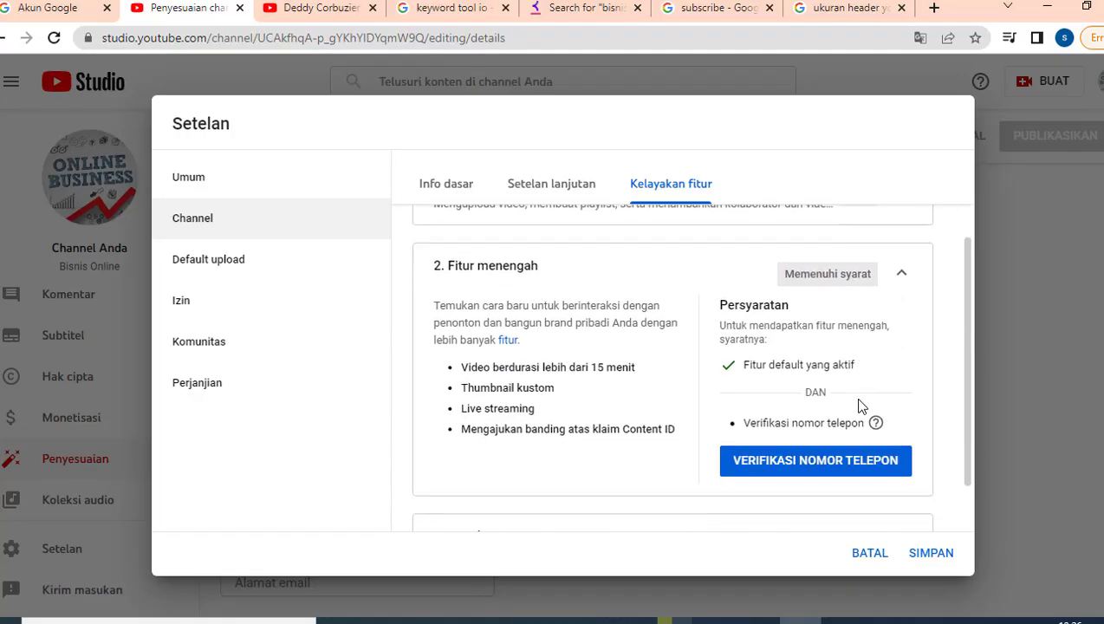
pyautogui.scroll(-1, 861, 405)
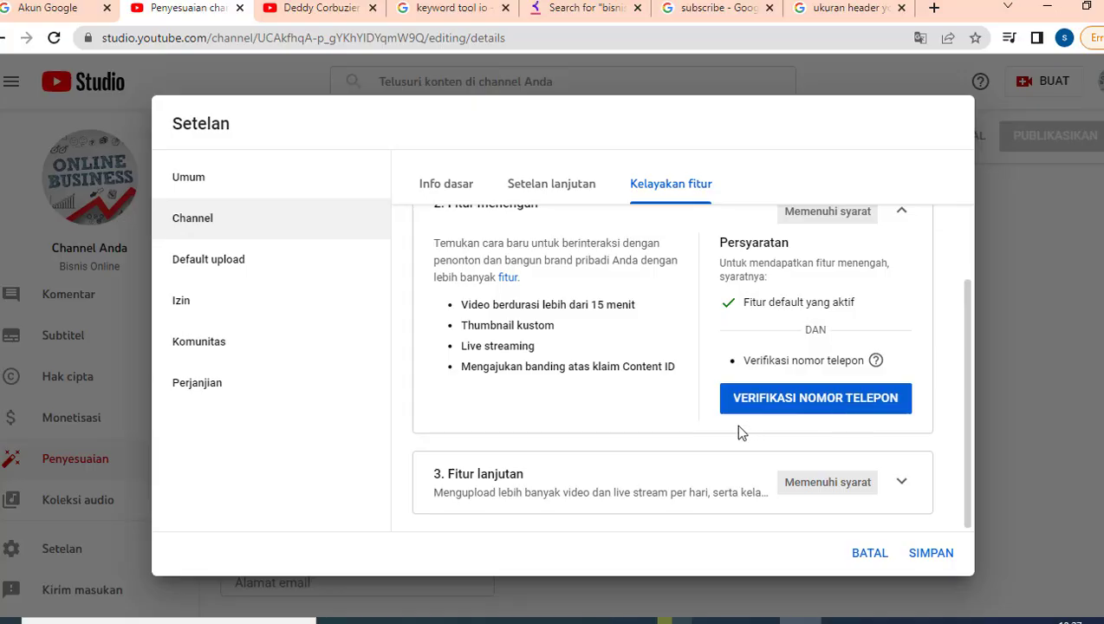
pyautogui.moveTo(791, 363)
pyautogui.scroll(1, 926, 303)
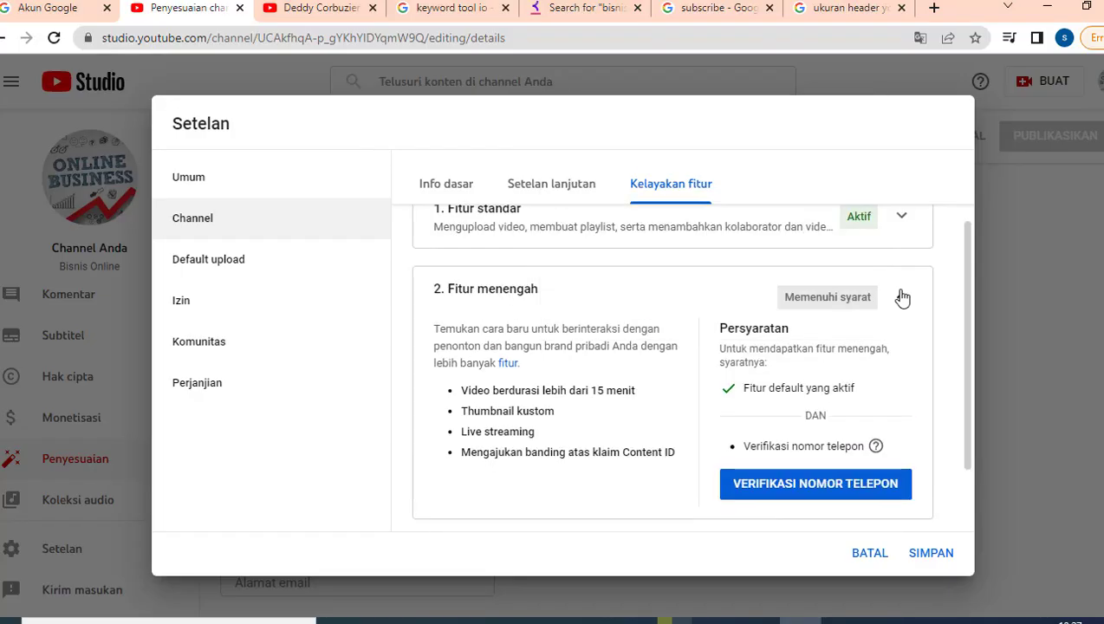
pyautogui.click(902, 295)
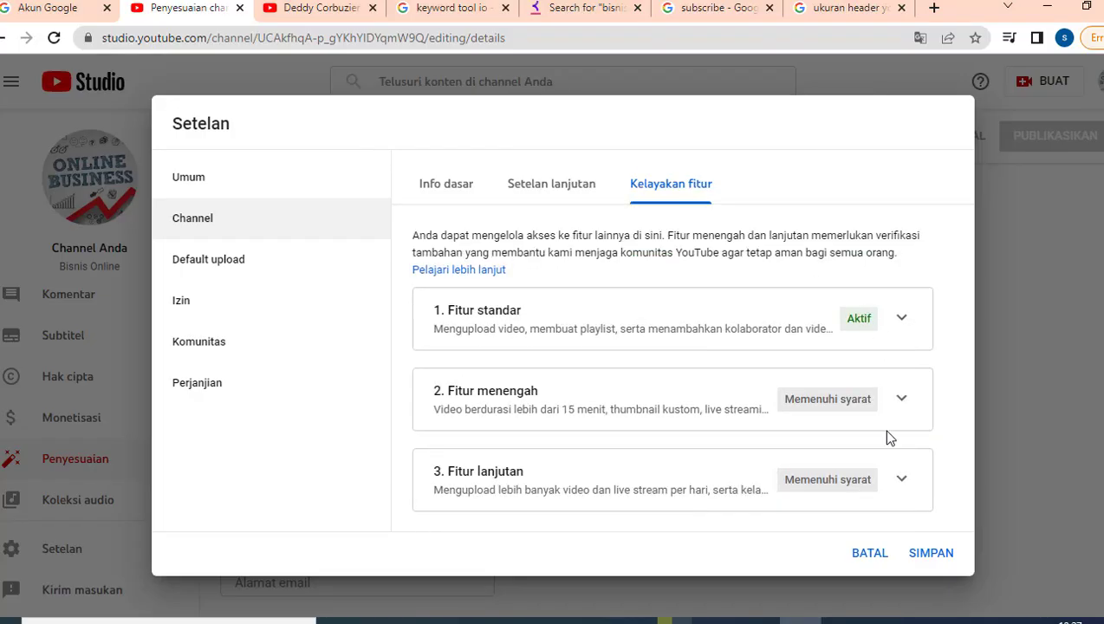
pyautogui.click(905, 477)
pyautogui.scroll(-2, 885, 403)
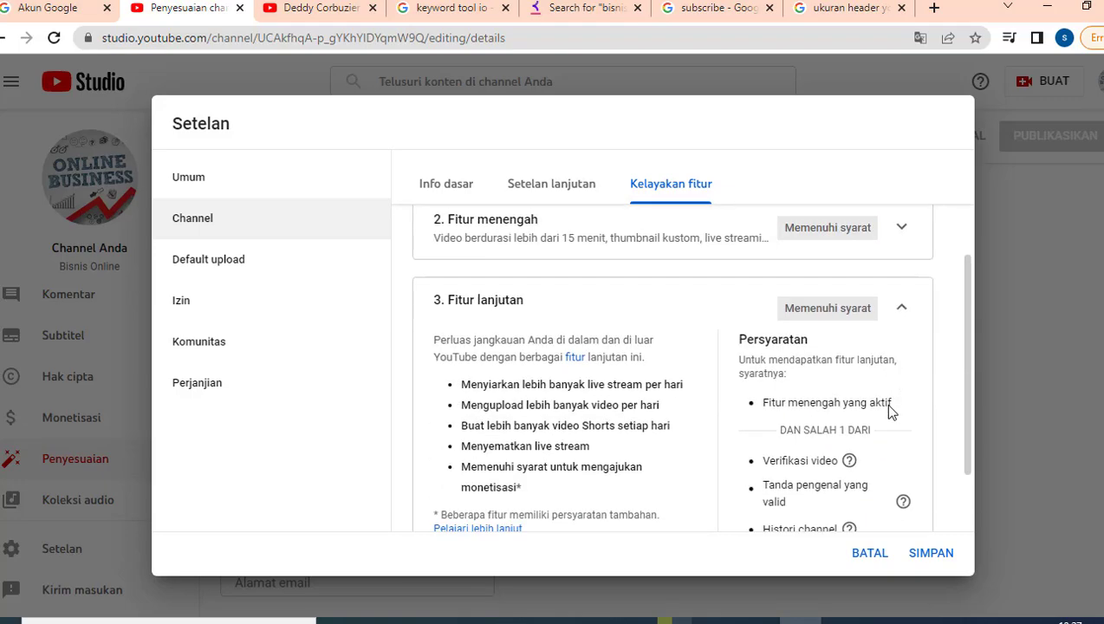
pyautogui.scroll(-2, 886, 405)
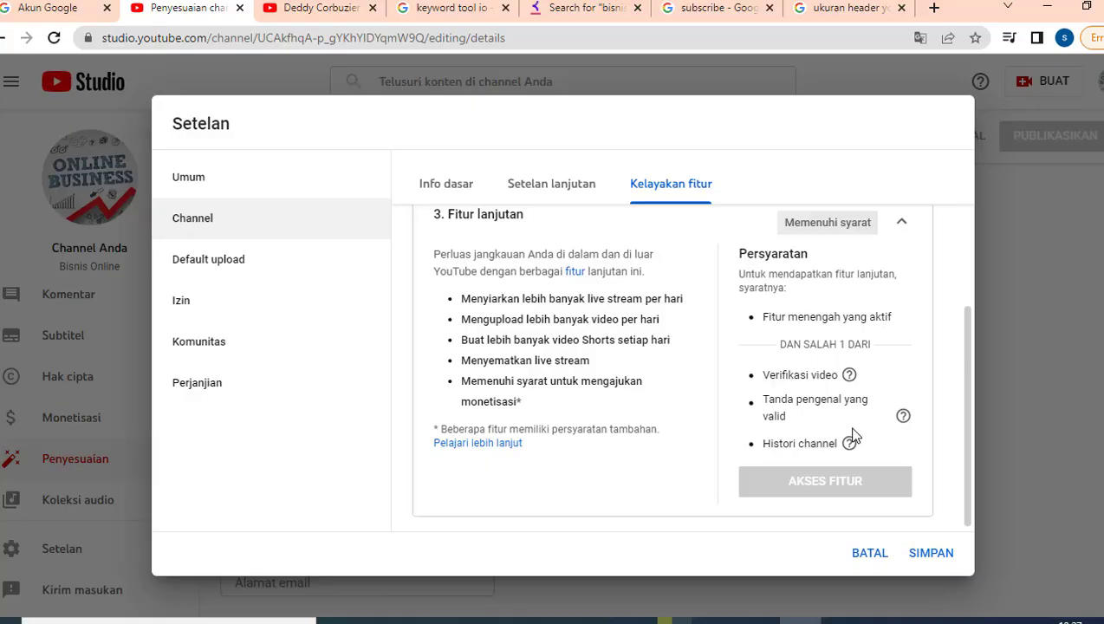
pyautogui.scroll(3, 854, 433)
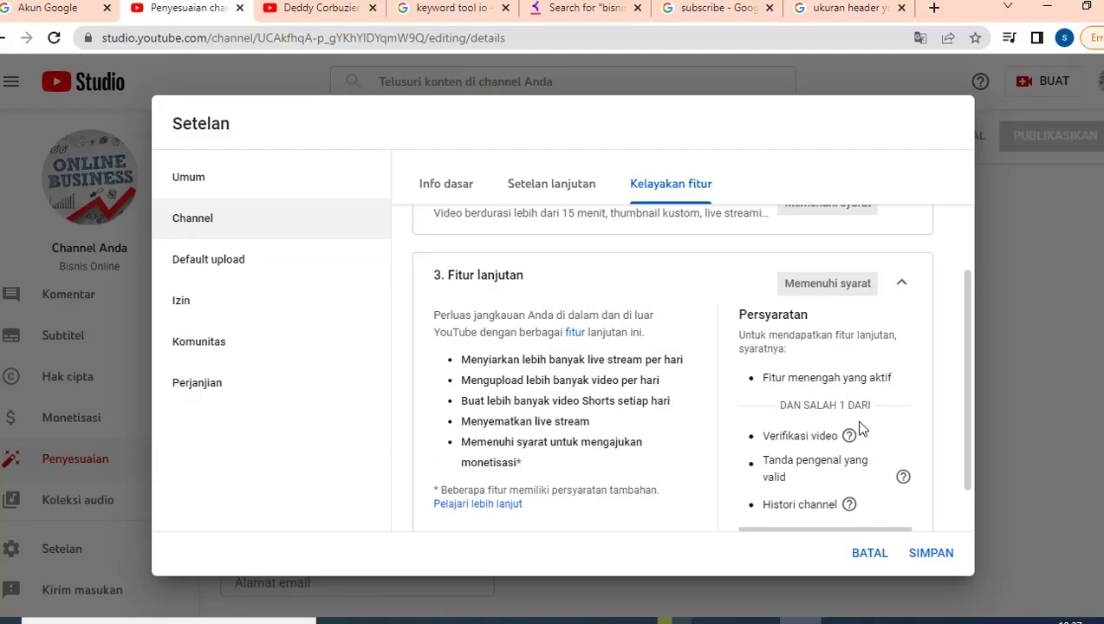
pyautogui.click(902, 395)
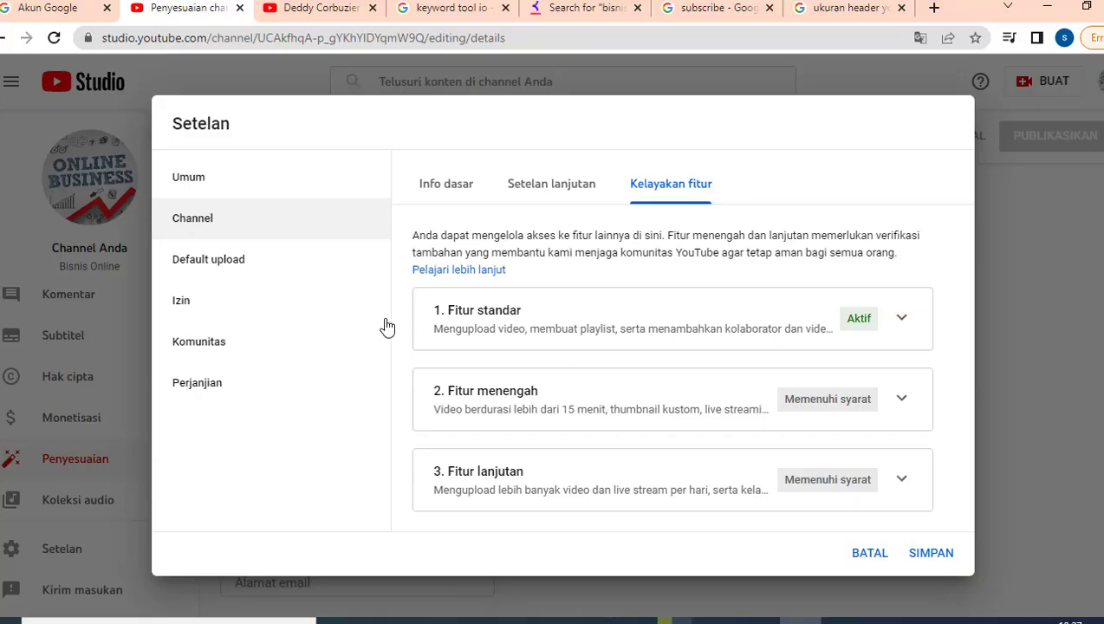
# - Start the default upload description with 'Jangan lupa like, share dan subscribe channel ini…'
pyautogui.click(267, 270)
pyautogui.click(516, 376)
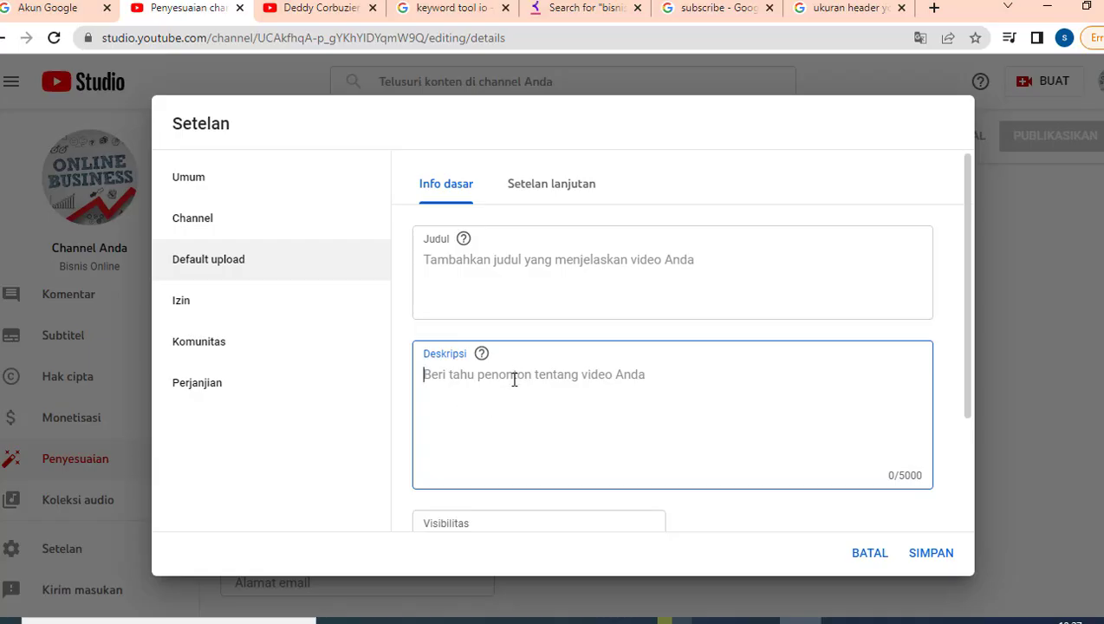
pyautogui.scroll(-1, 515, 380)
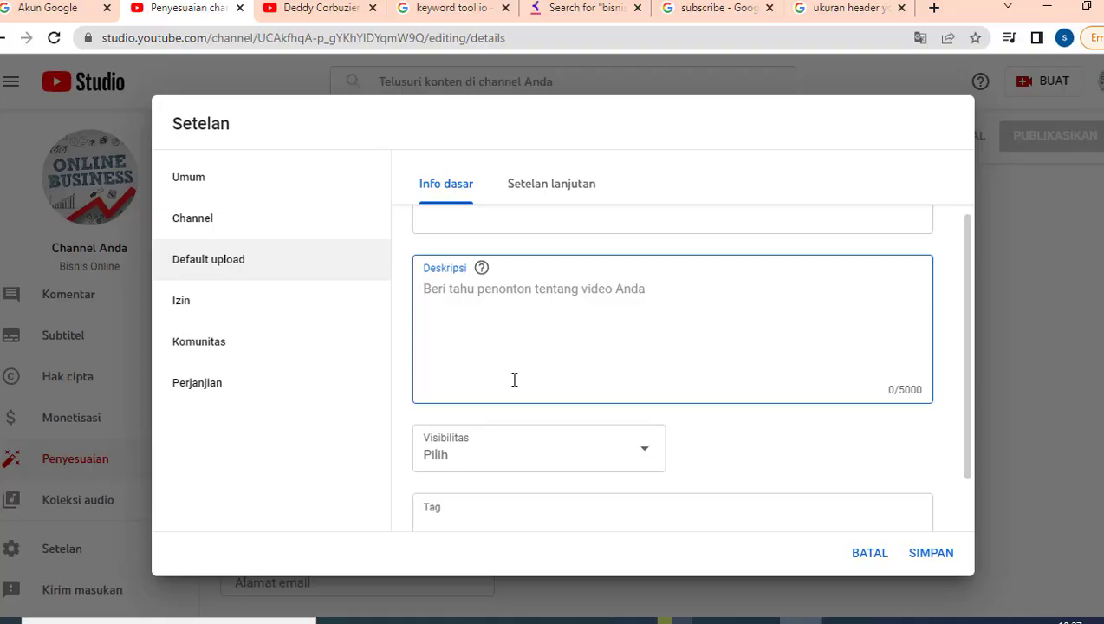
pyautogui.write('Jangna')
pyautogui.press('BackSpace')
pyautogui.press('BackSpace')
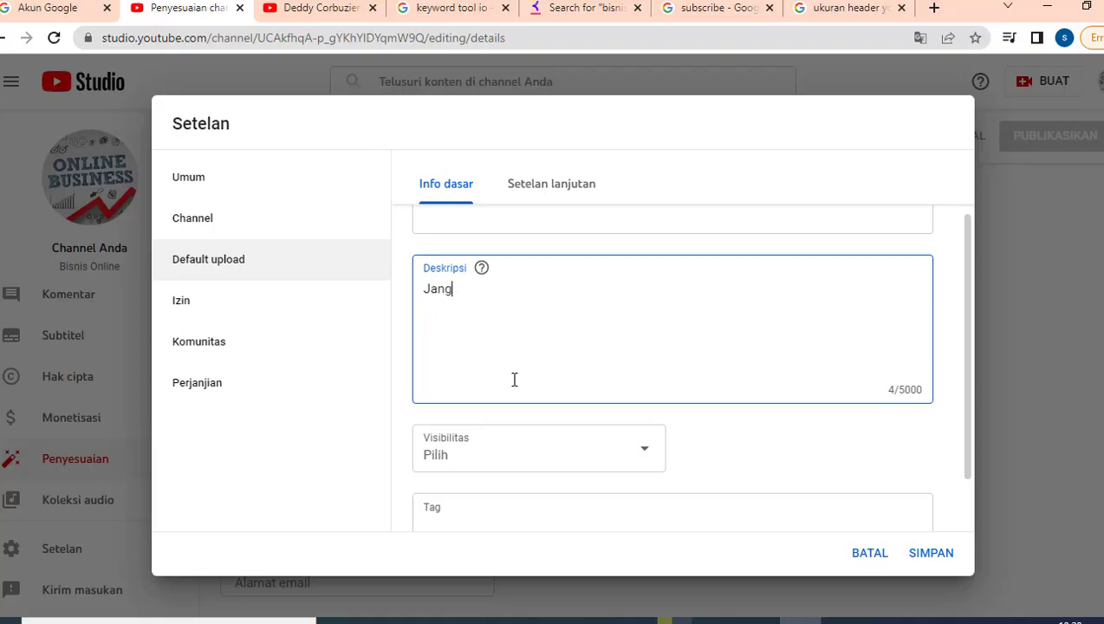
pyautogui.write('an lupa like, share d')
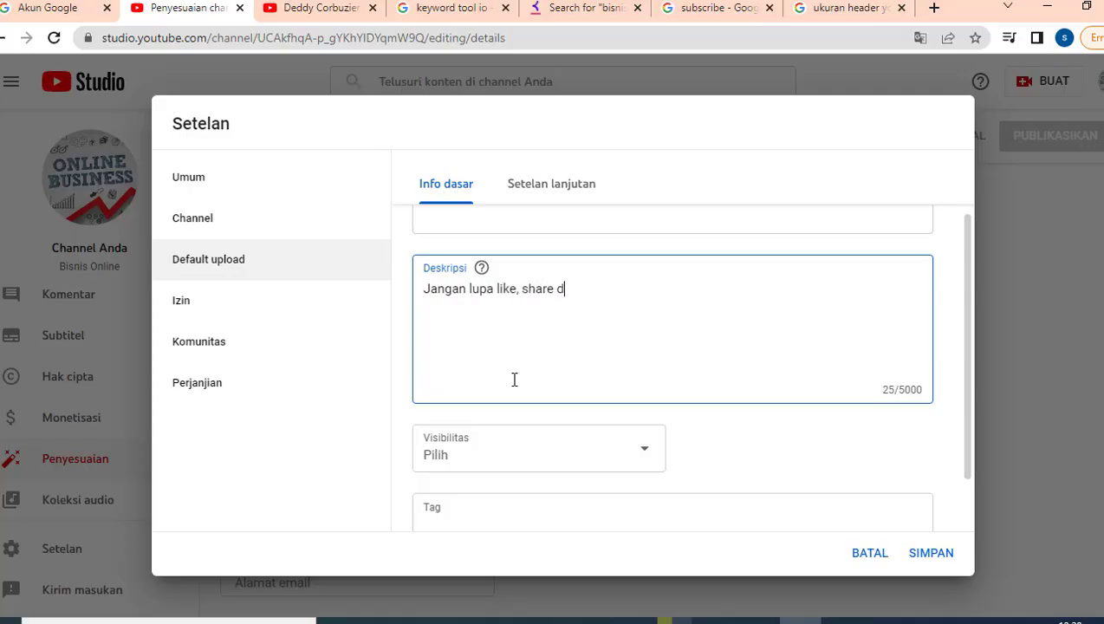
pyautogui.write('an subscribe chan')
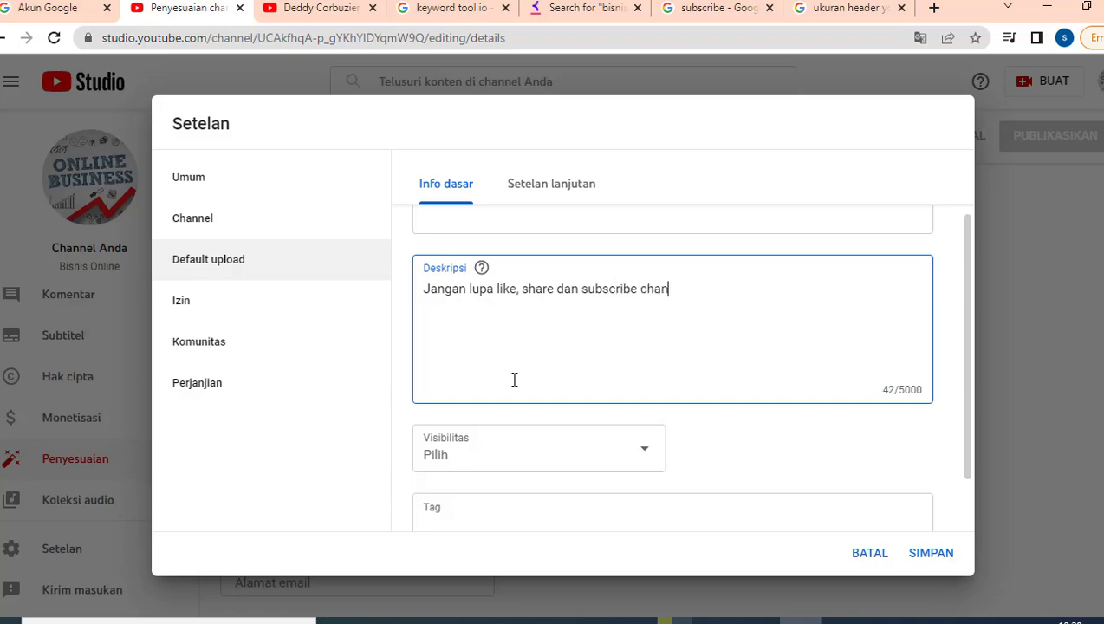
pyautogui.write('nel ini agar memberikan m')
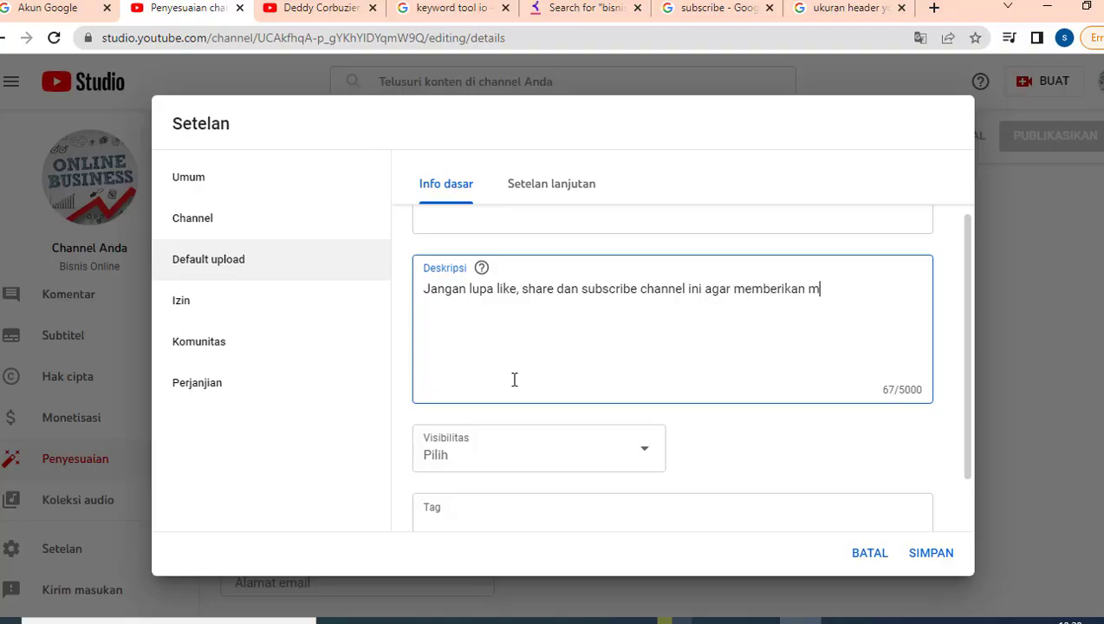
pyautogui.write('anfaat untuk lebih bany')
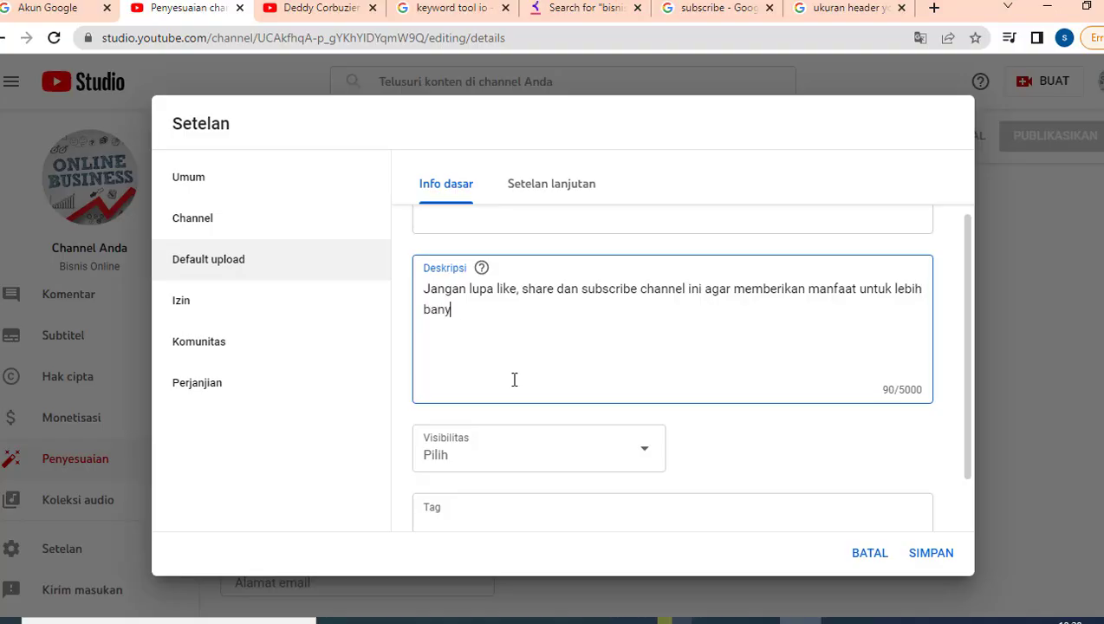
pyautogui.write('ak orang..')
pyautogui.press('Return')
# - Add 'Media sosial:' with Facebook, Instagram, Twitter and Tiktok placeholders, closing with 'Terima kasih :)'
pyautogui.write('Face')
pyautogui.press('BackSpace')
pyautogui.press('BackSpace')
pyautogui.press('BackSpace')
pyautogui.press('BackSpace')
pyautogui.write('Media sos')
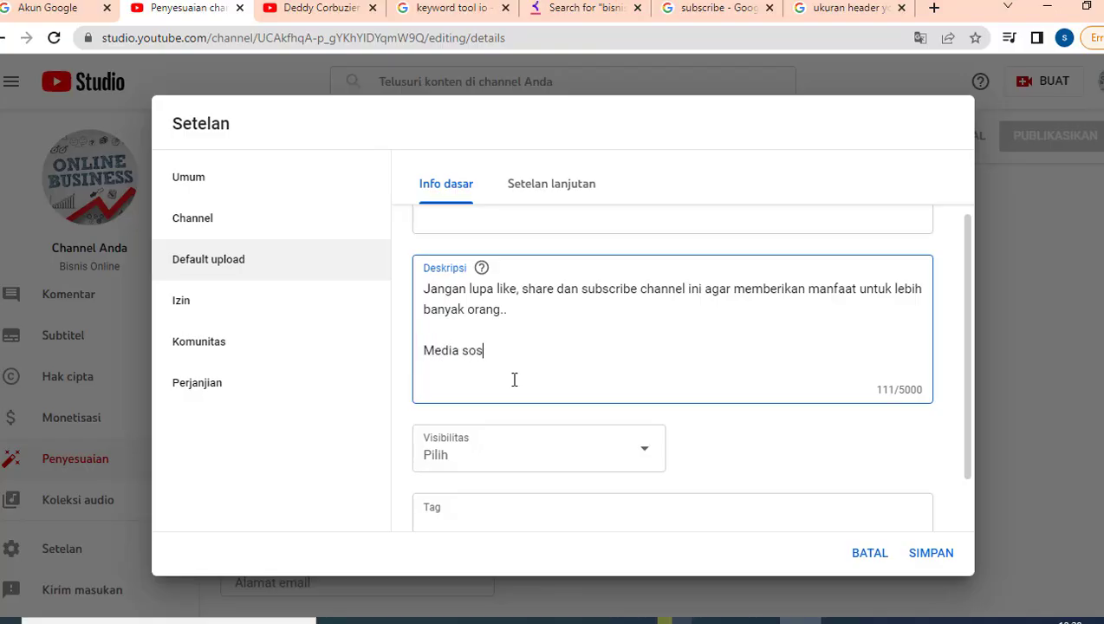
pyautogui.write('ial:')
pyautogui.press('Return')
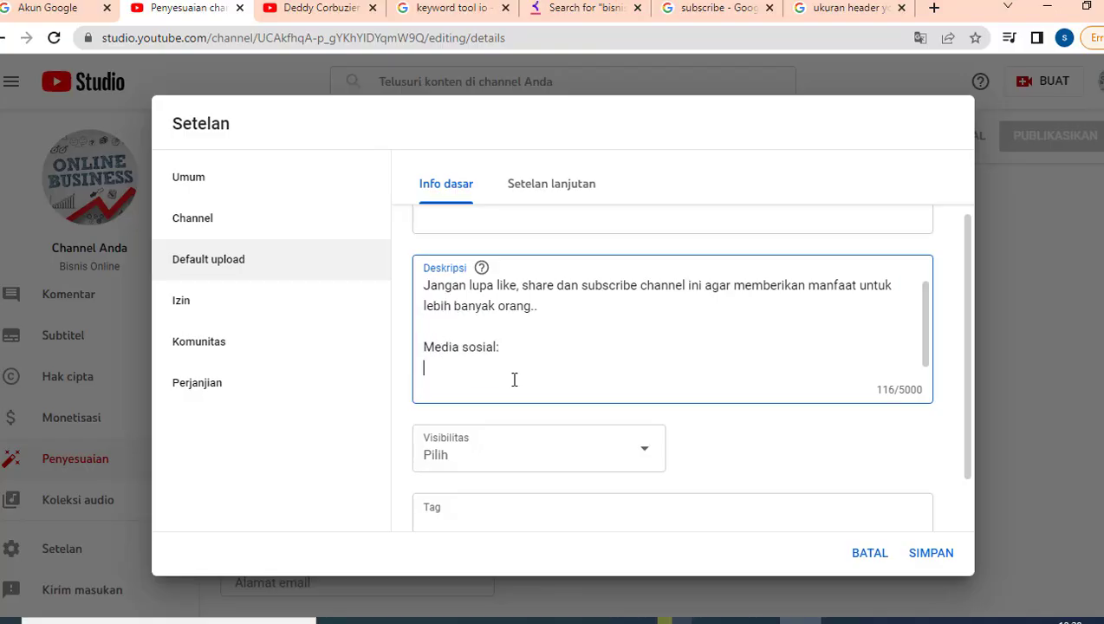
pyautogui.write('Facebook: ............')
pyautogui.press('Return')
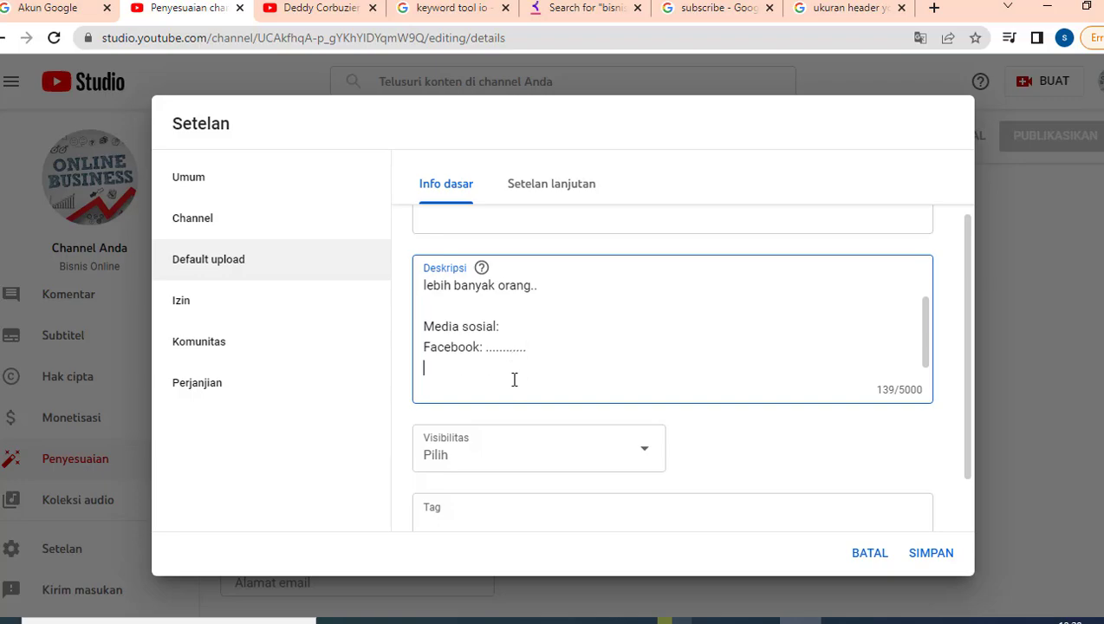
pyautogui.write('Instagram : ........')
pyautogui.press('Return')
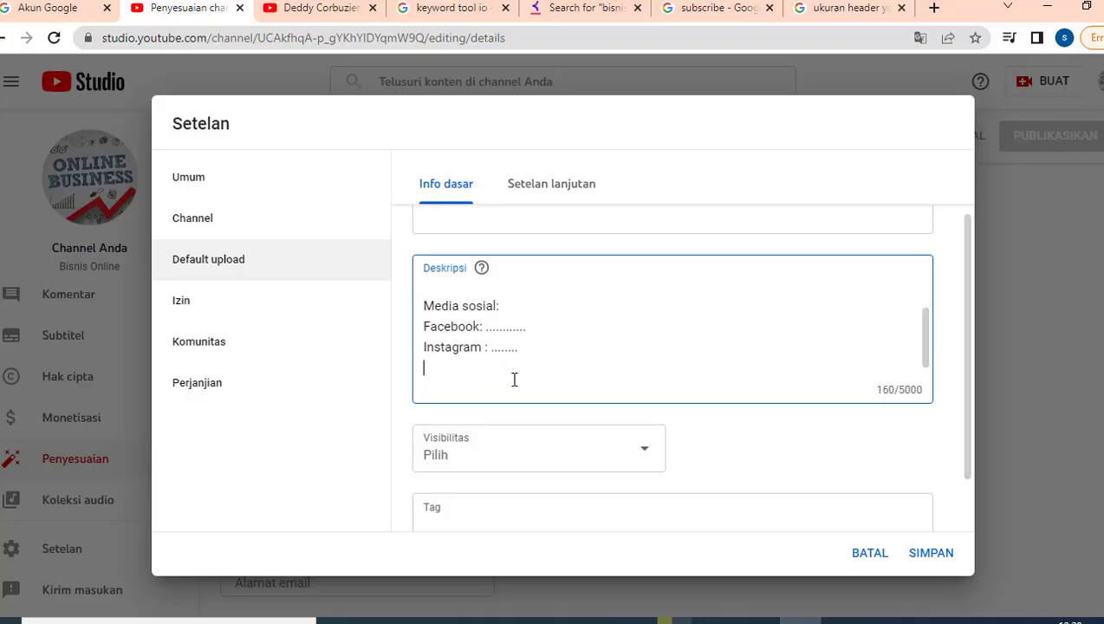
pyautogui.write('Twitter : ........')
pyautogui.press('Return')
pyautogui.write('Ti')
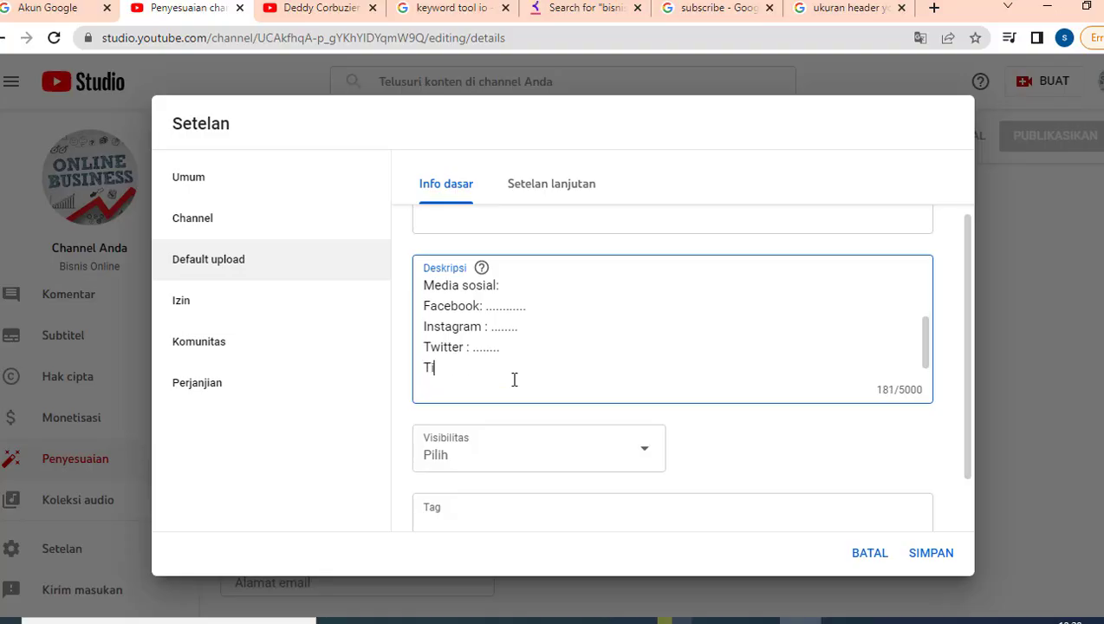
pyautogui.write('ktok : .....')
pyautogui.press('Return')
pyautogui.press('Return')
pyautogui.write('Terima ')
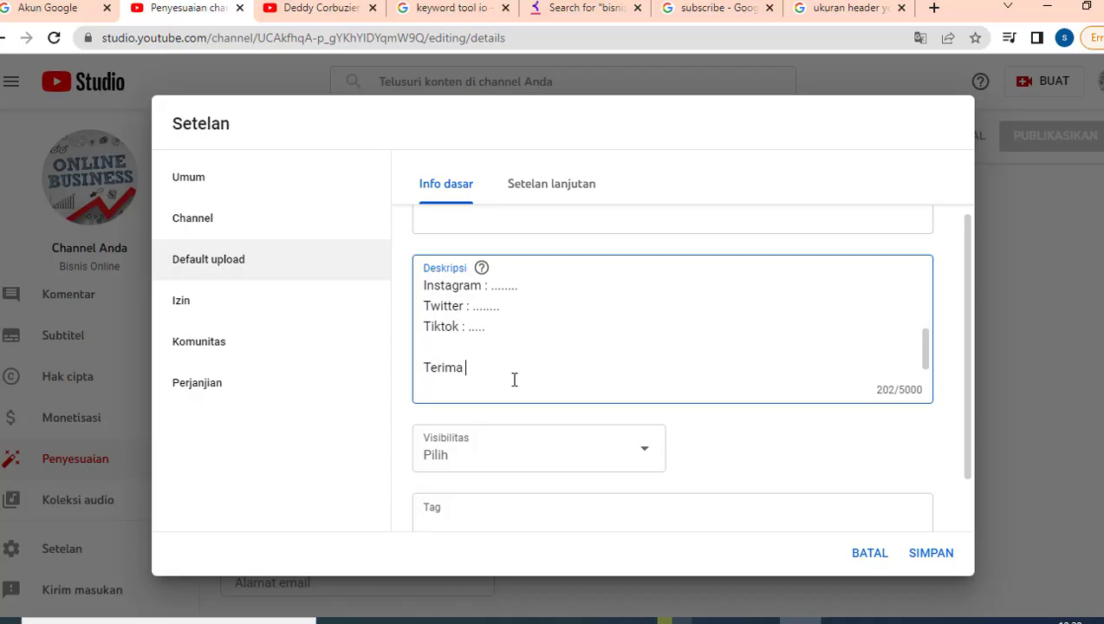
pyautogui.write('kasih :)')
pyautogui.scroll(1, 537, 347)
pyautogui.scroll(2, 537, 347)
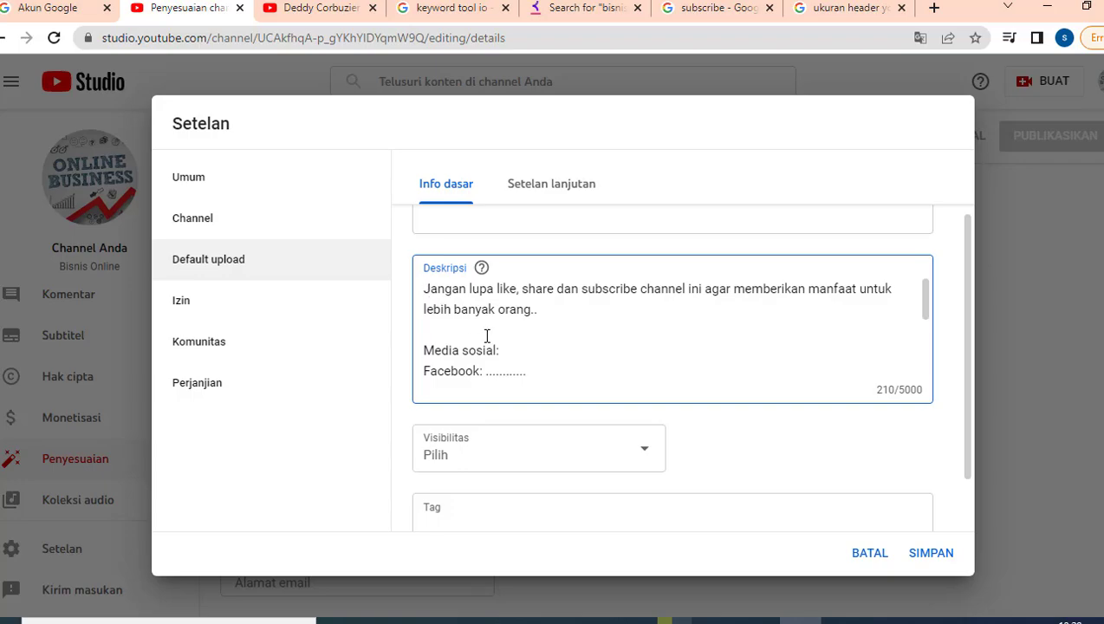
# - Set the default upload visibility to Publik below the finished description
pyautogui.moveTo(425, 289); pyautogui.dragTo(506, 354)
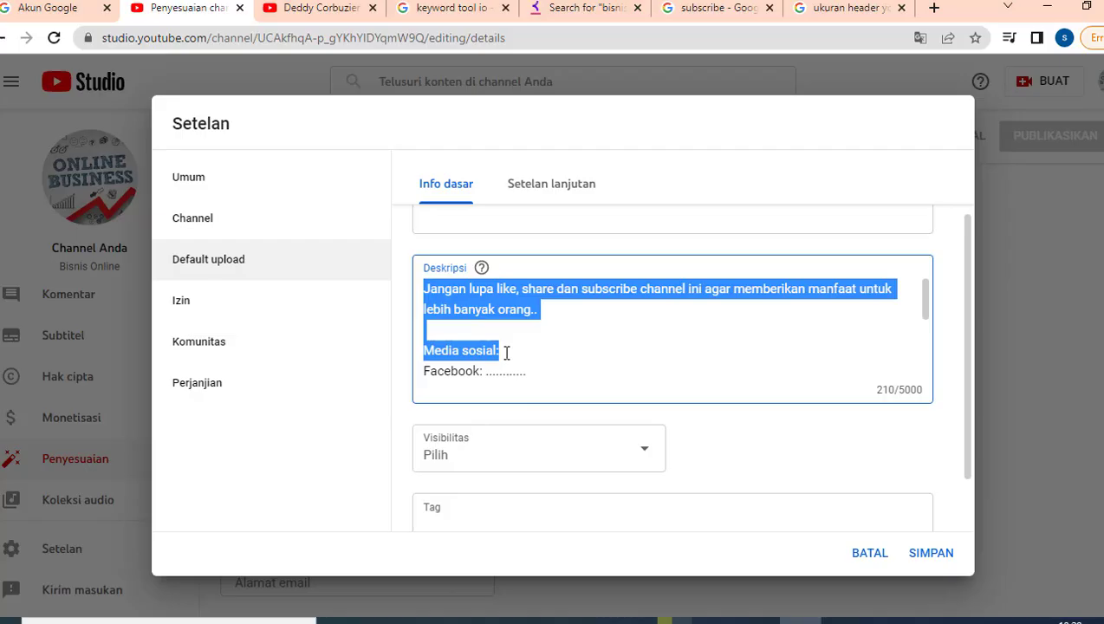
pyautogui.click(478, 319)
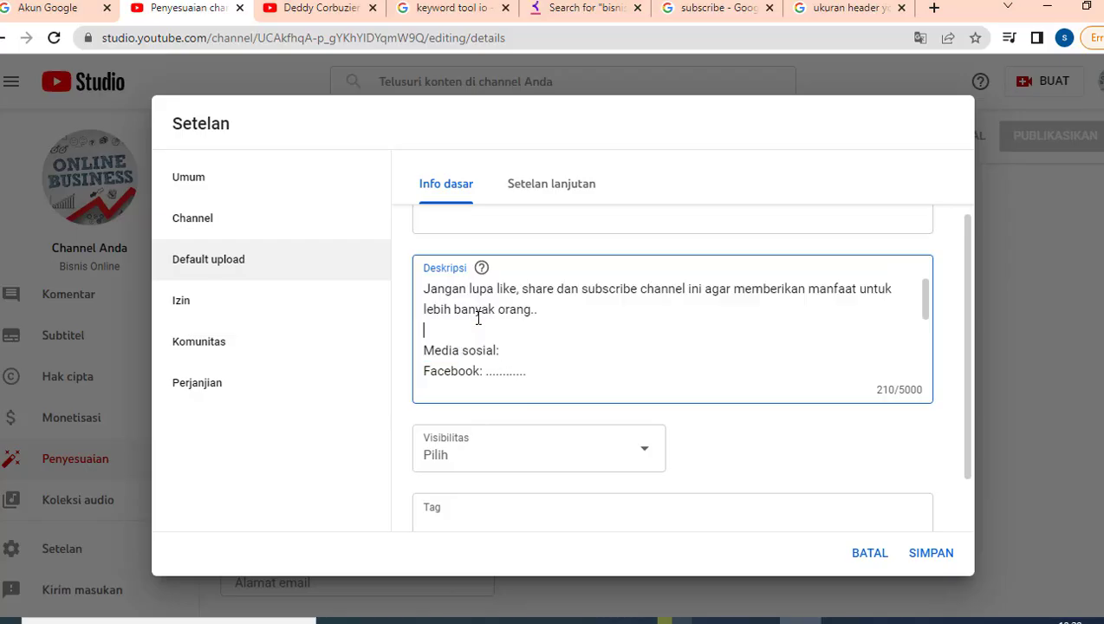
pyautogui.click(503, 446)
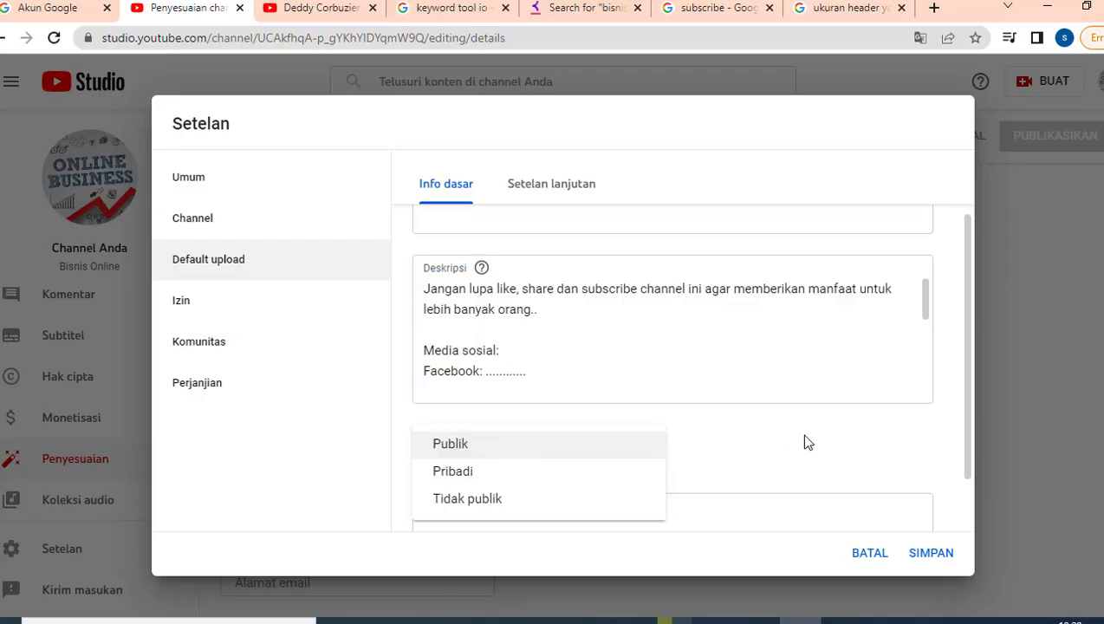
pyautogui.click(485, 449)
pyautogui.scroll(-2, 780, 464)
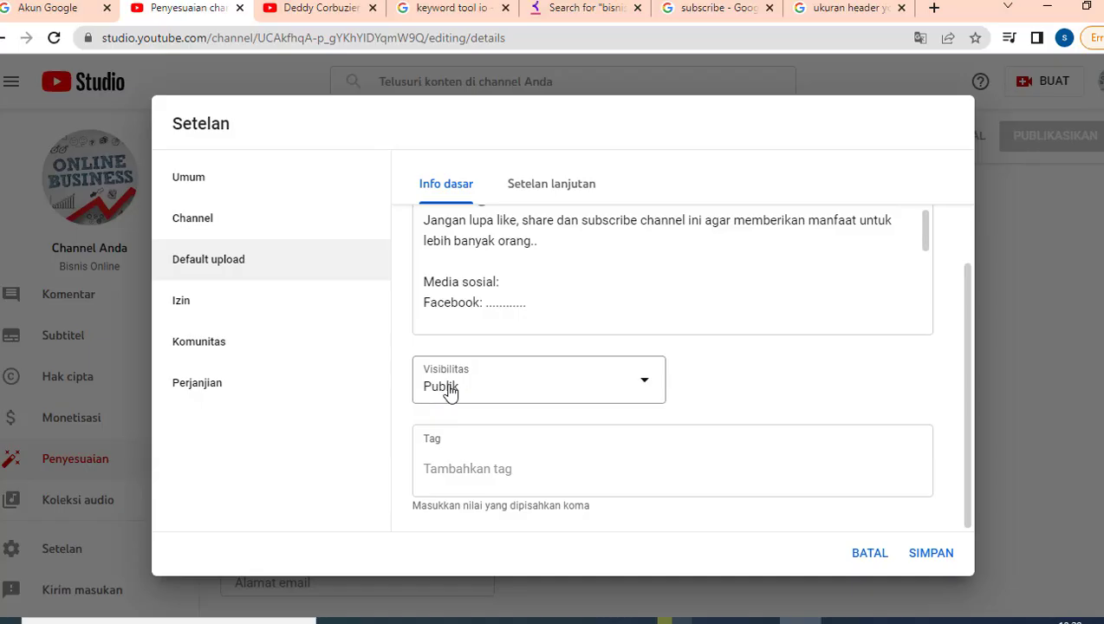
pyautogui.click(502, 463)
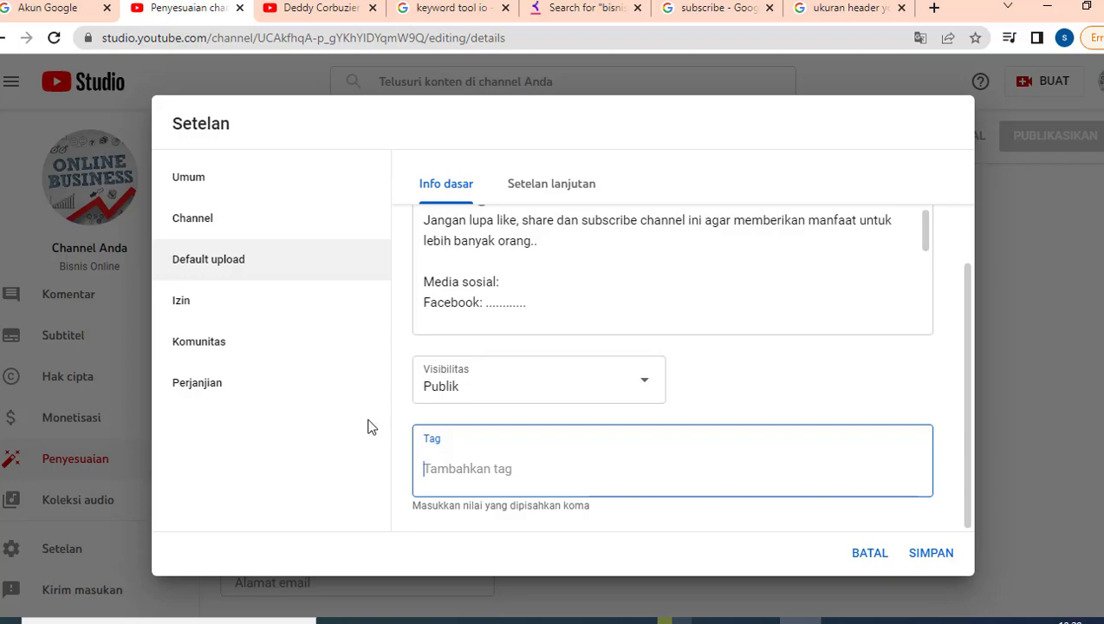
# - Browse the advanced upload, Izin, Komunitas and Perjanjian pages, ending on Umum showing IDR currency
pyautogui.click(531, 193)
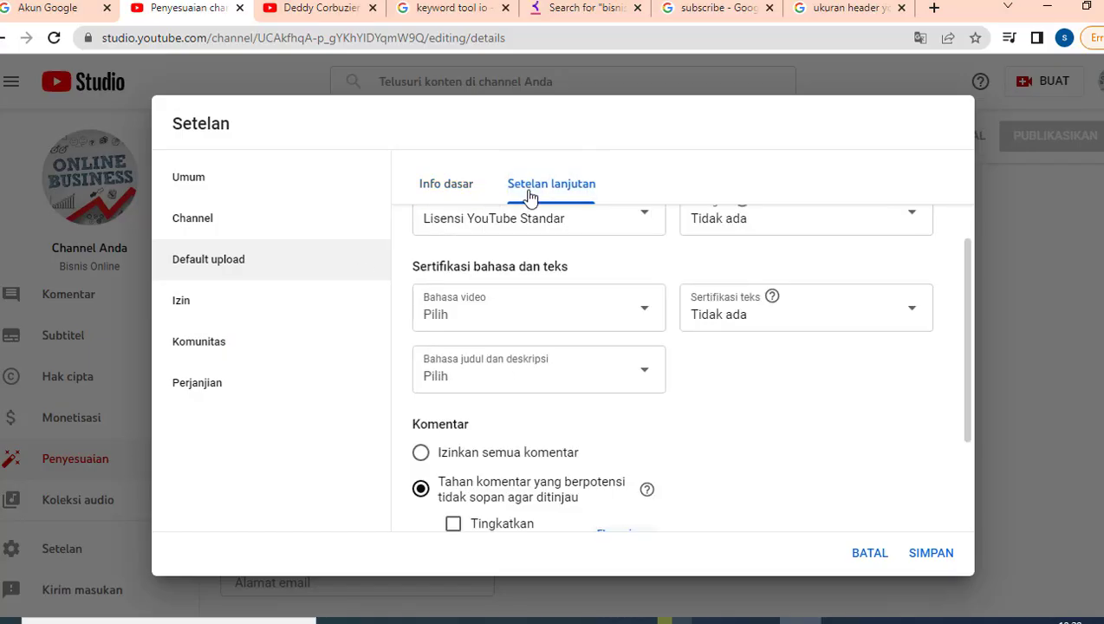
pyautogui.scroll(2, 547, 298)
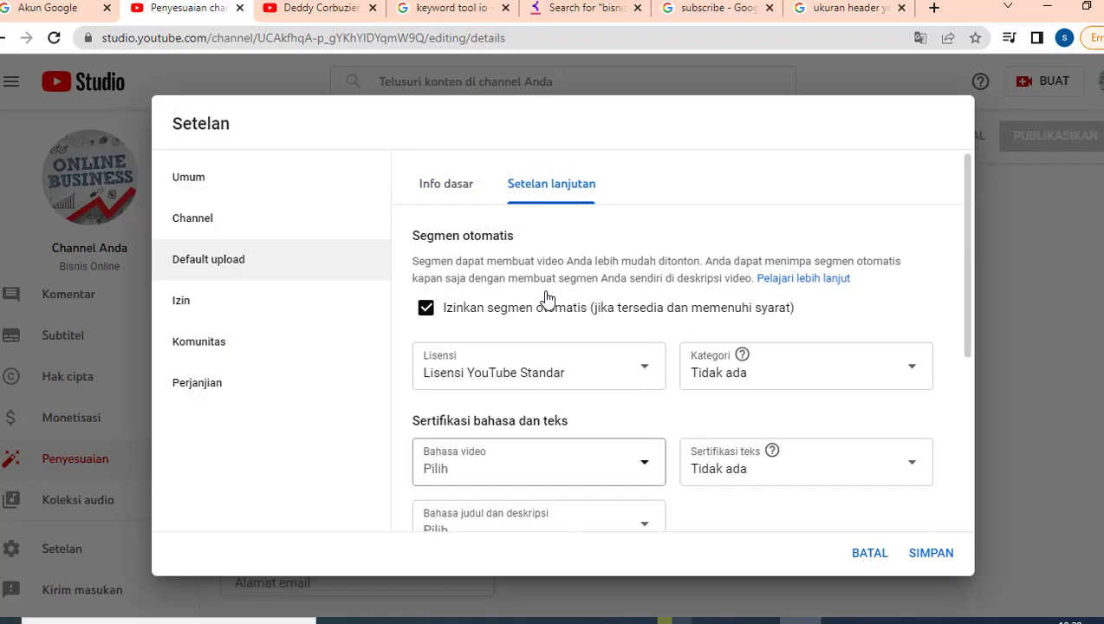
pyautogui.scroll(-3, 619, 402)
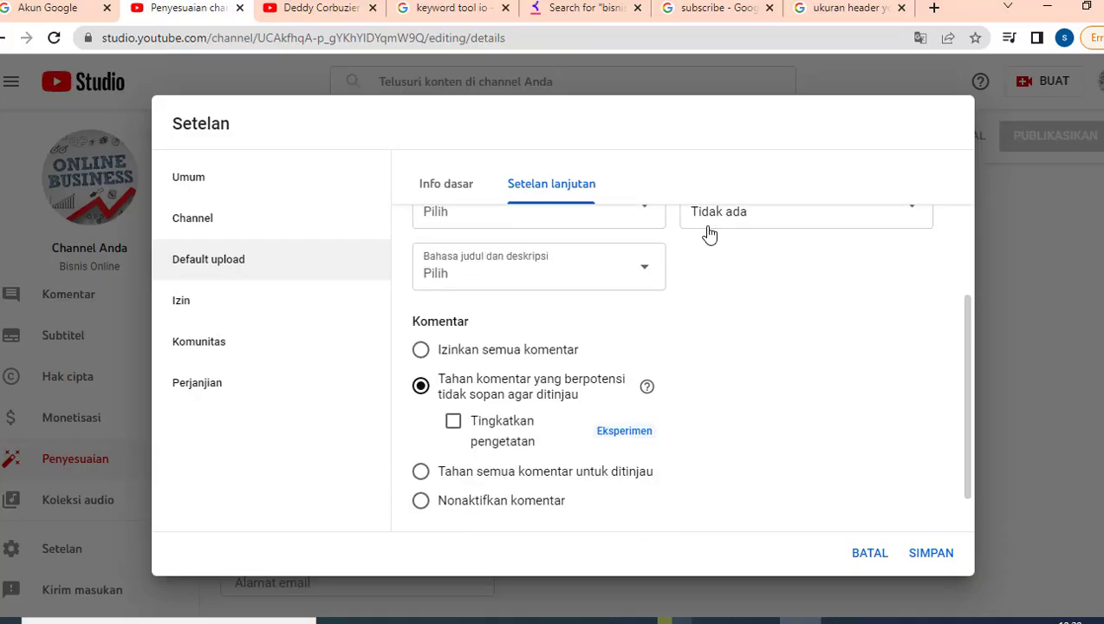
pyautogui.click(192, 308)
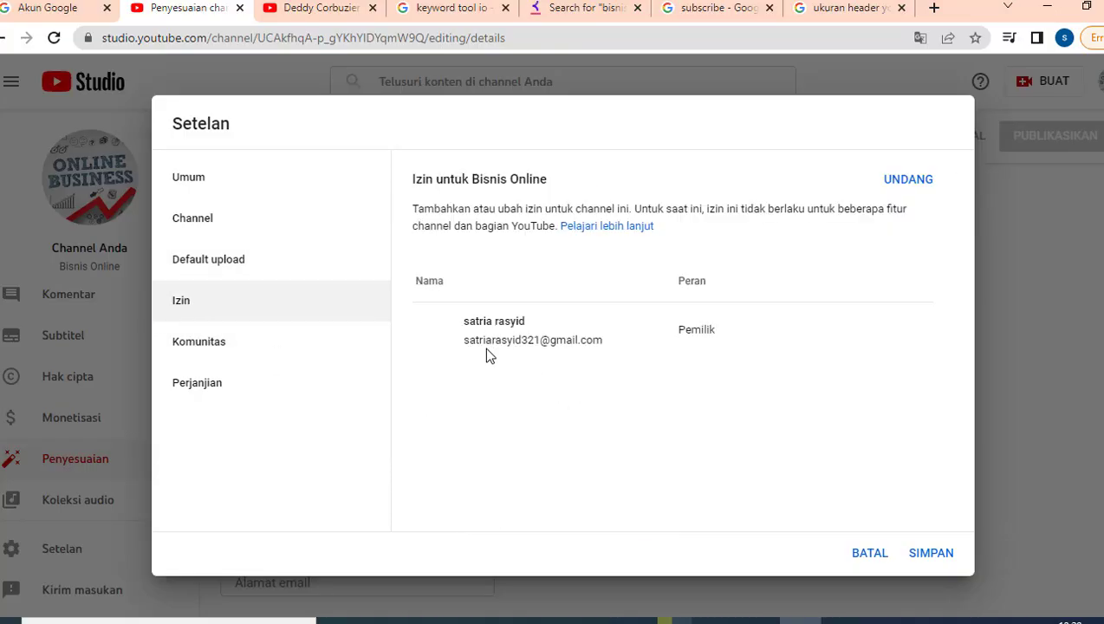
pyautogui.click(230, 352)
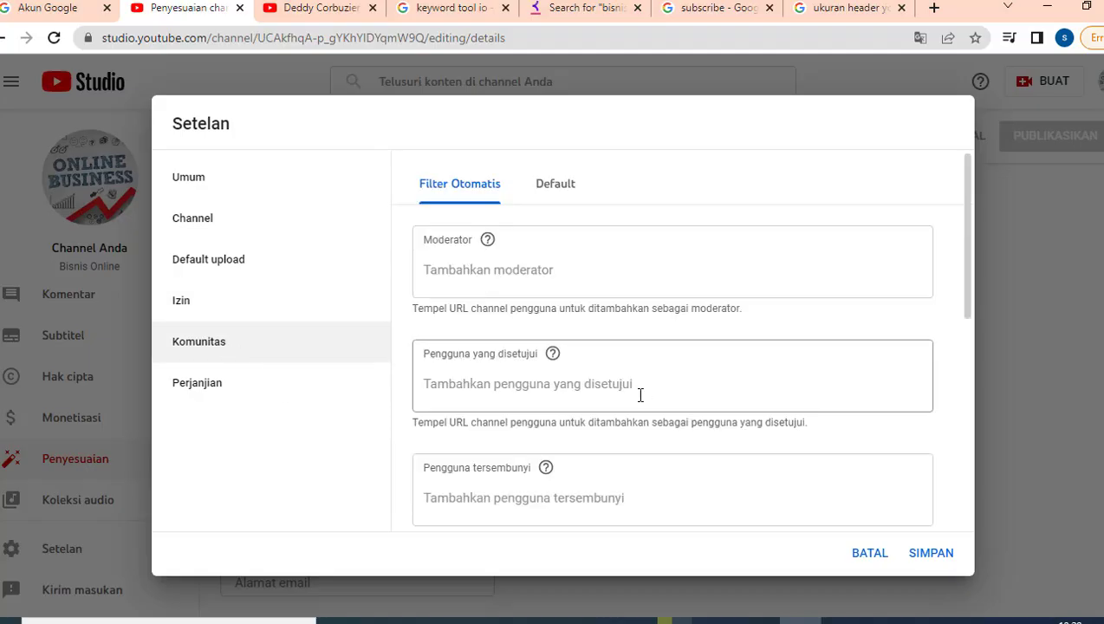
pyautogui.scroll(-4, 645, 395)
pyautogui.scroll(1, 604, 270)
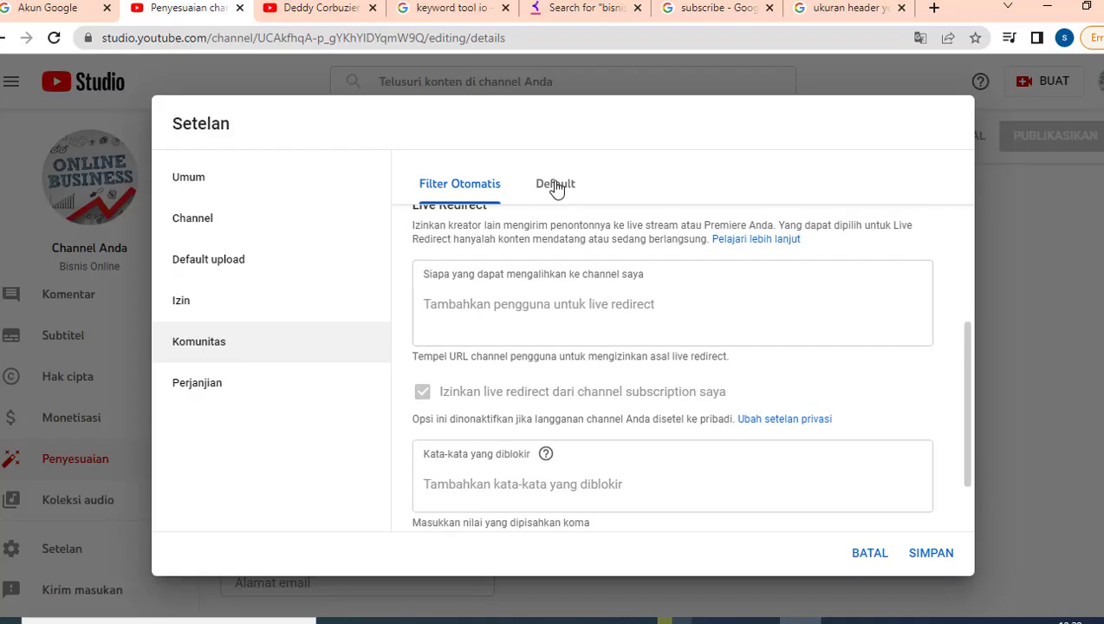
pyautogui.click(556, 184)
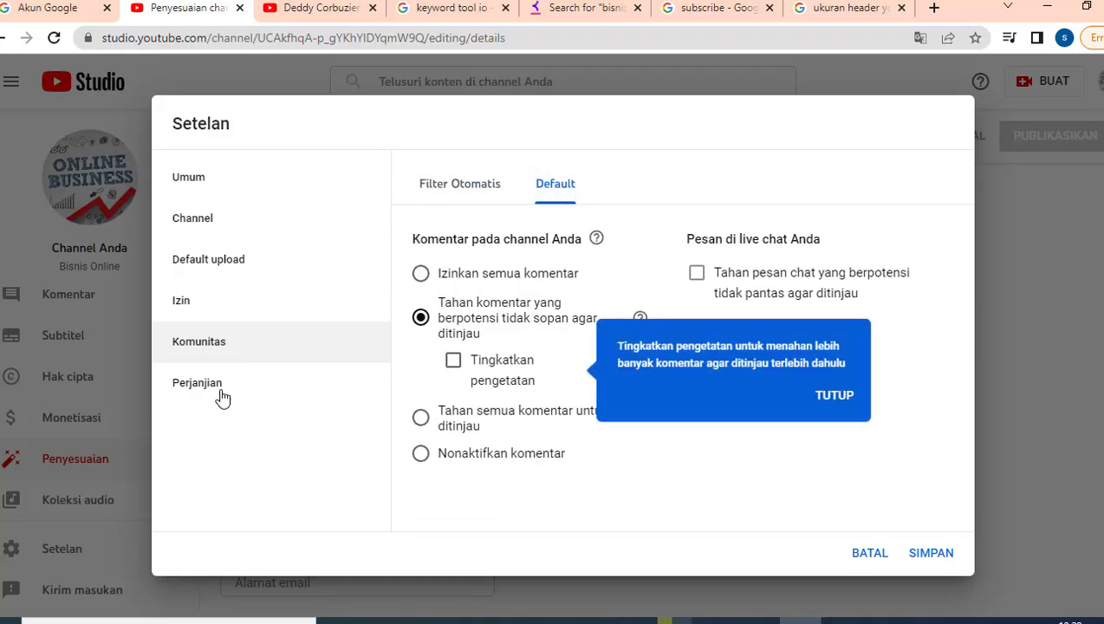
pyautogui.click(192, 393)
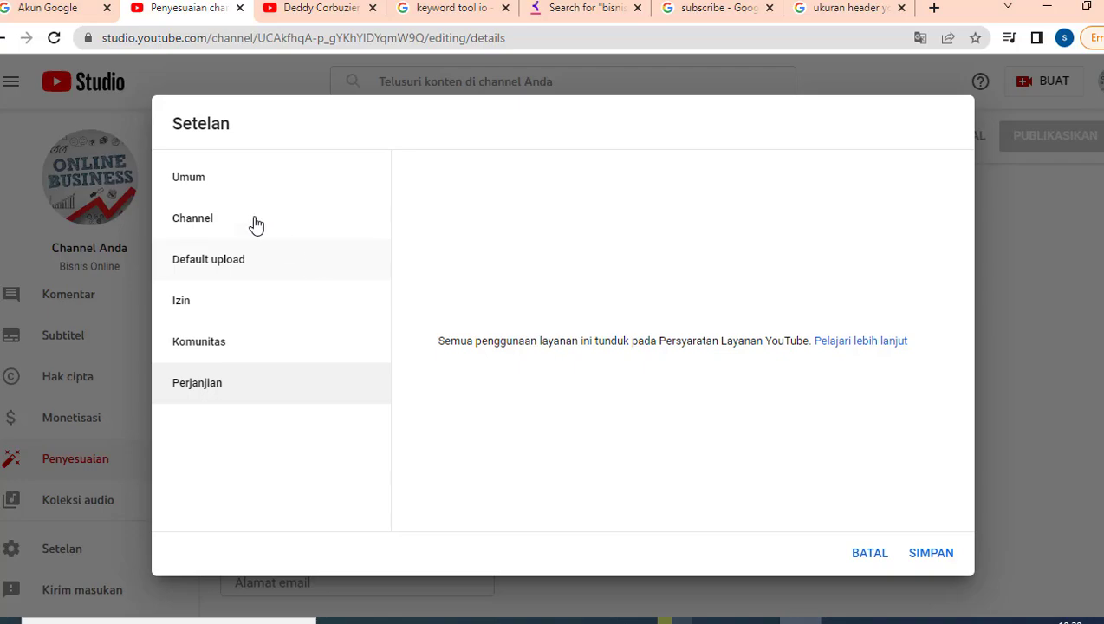
pyautogui.click(196, 185)
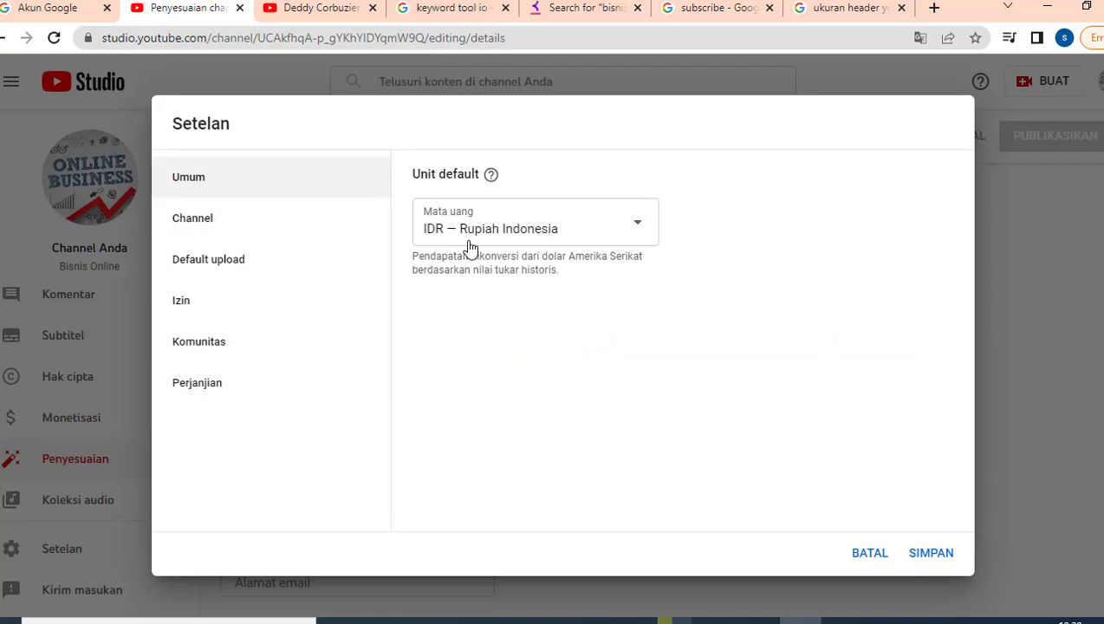
# - Recheck the channel's audience setting, then expand the Fitur menengah and Fitur lanjutan requirement cards
pyautogui.click(242, 227)
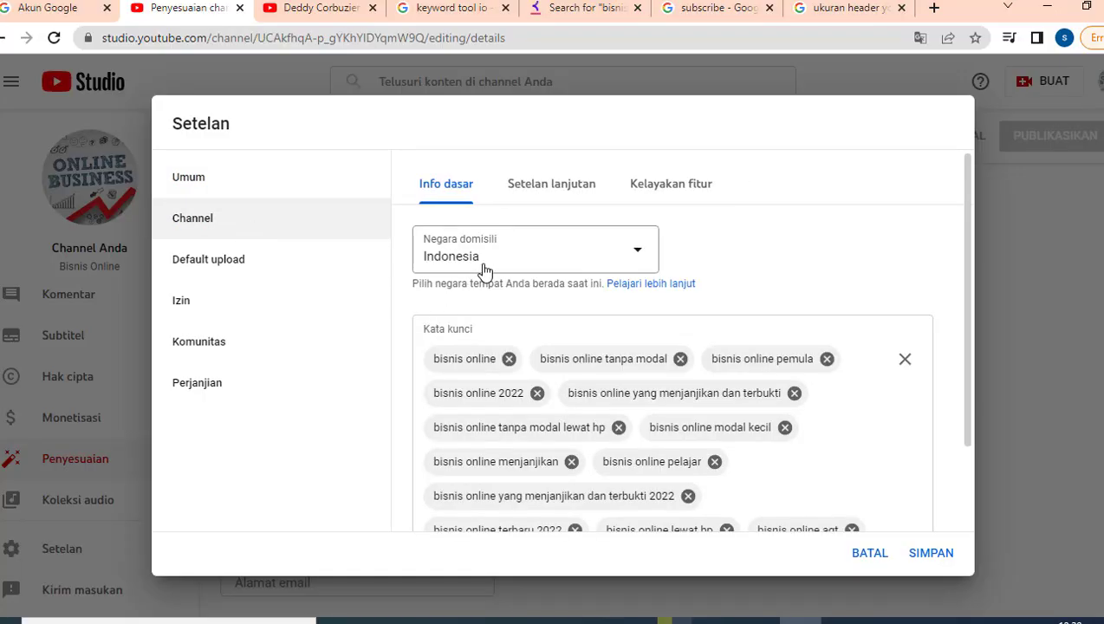
pyautogui.scroll(-2, 555, 403)
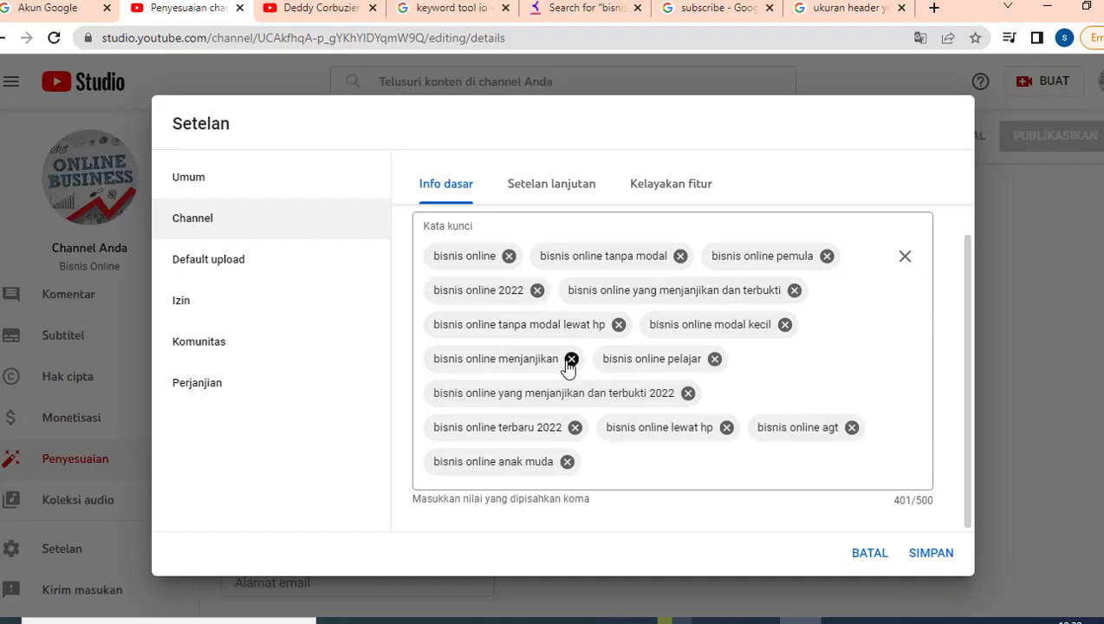
pyautogui.click(553, 189)
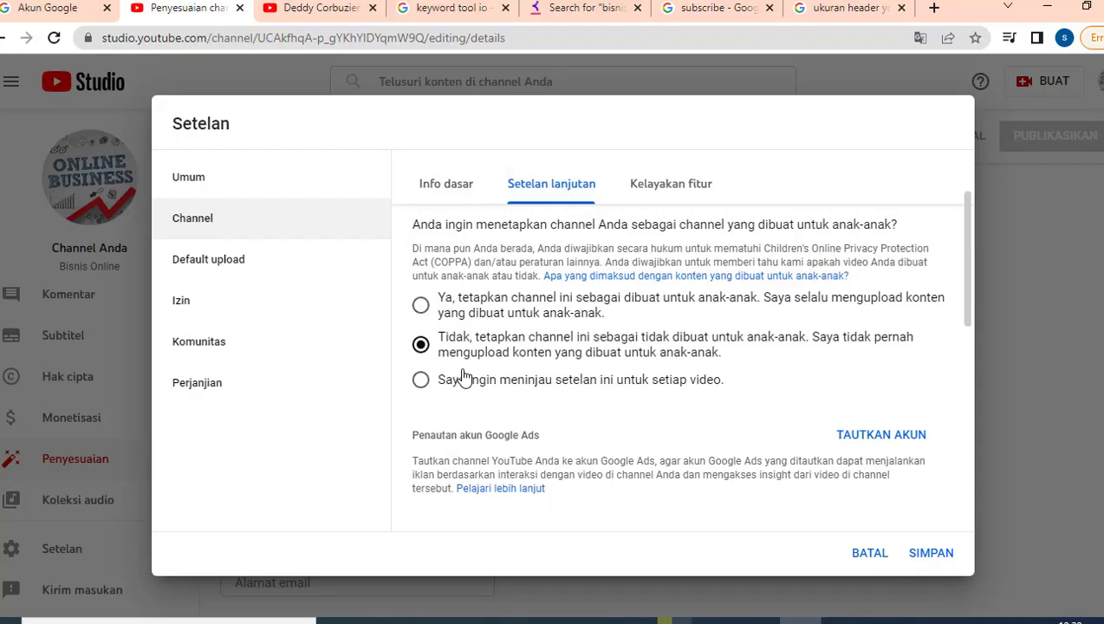
pyautogui.click(677, 187)
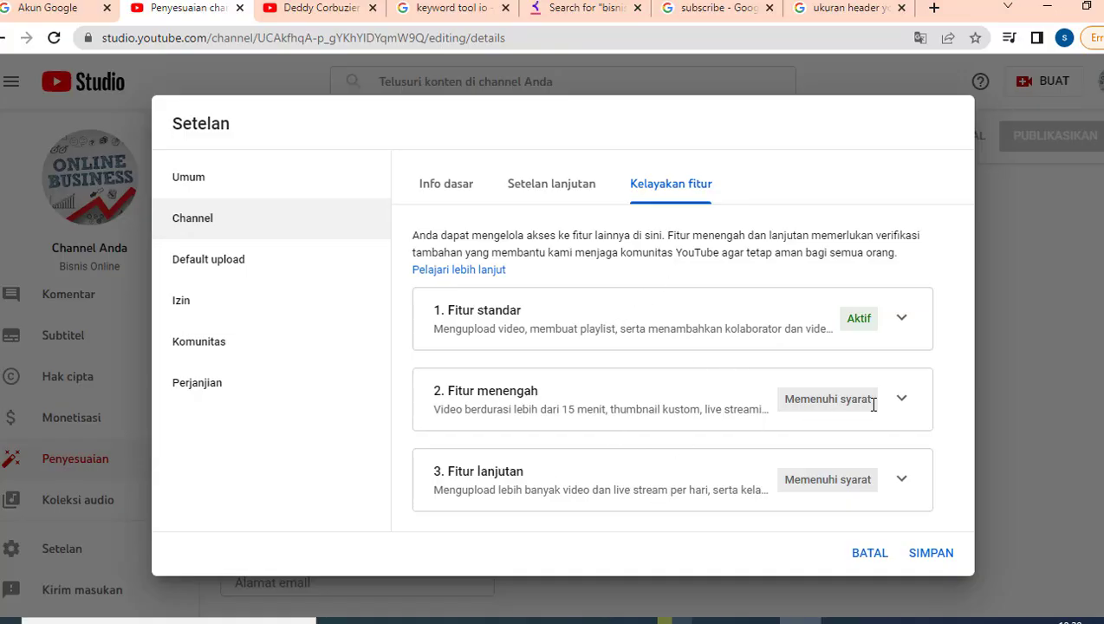
pyautogui.click(902, 399)
pyautogui.scroll(-3, 895, 407)
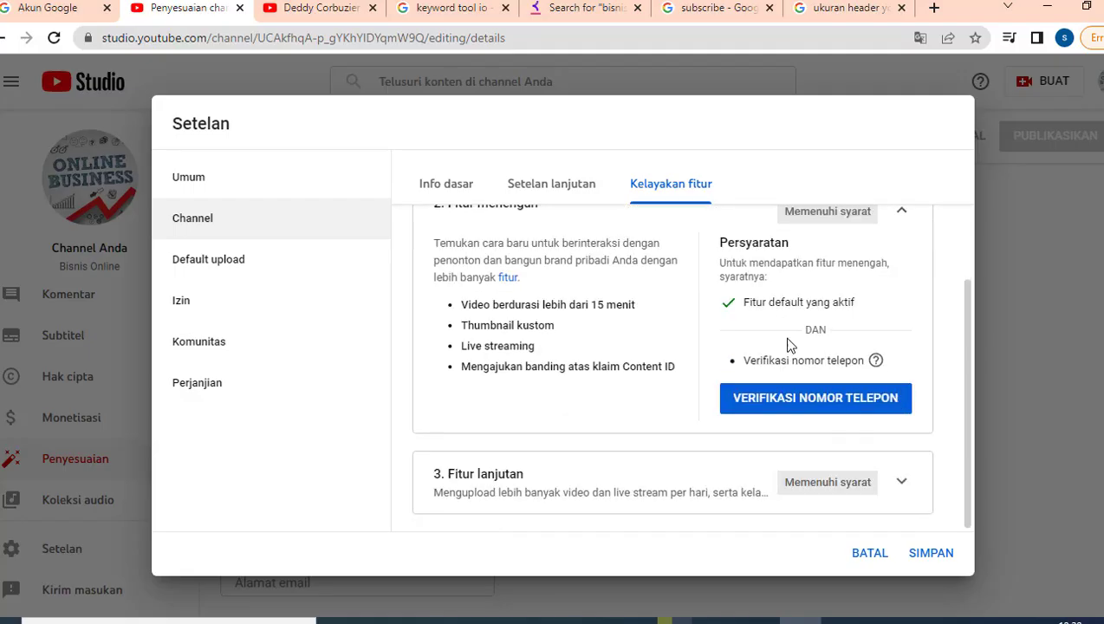
pyautogui.click(903, 485)
pyautogui.scroll(-3, 768, 382)
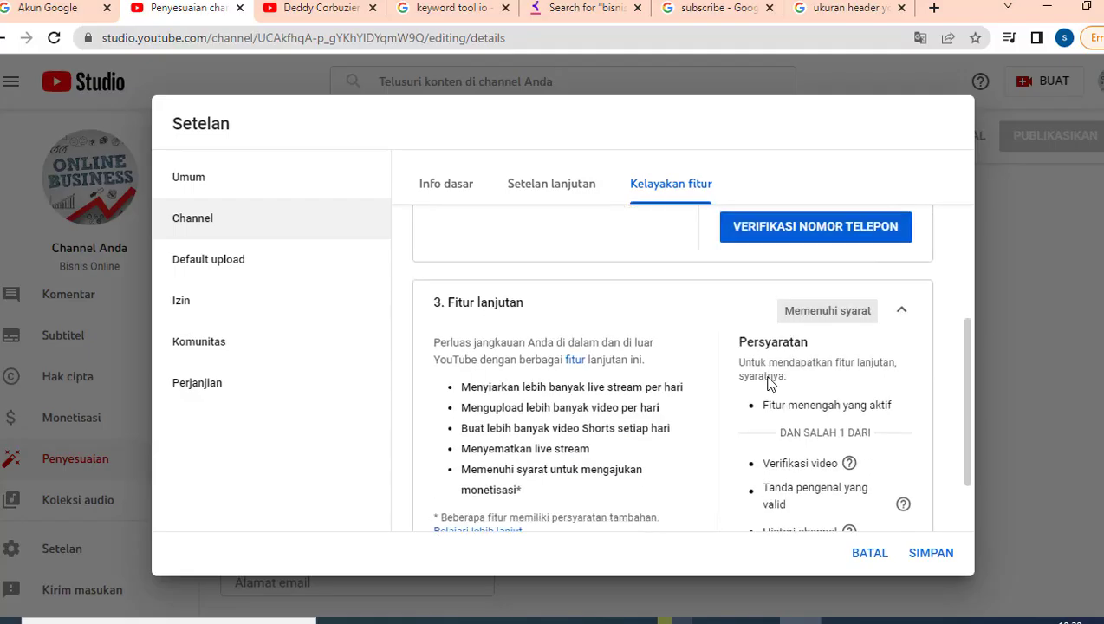
# - Recheck the default upload description and advanced settings, then step through Izin, Komunitas and Perjanjian
pyautogui.click(222, 271)
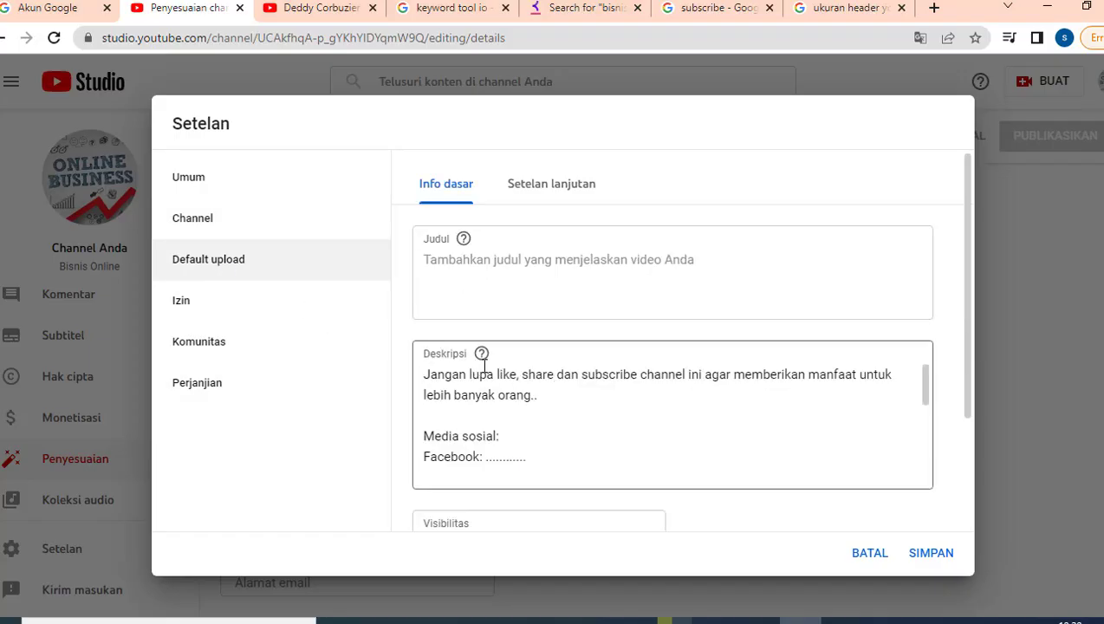
pyautogui.click(510, 401)
pyautogui.scroll(-4, 511, 400)
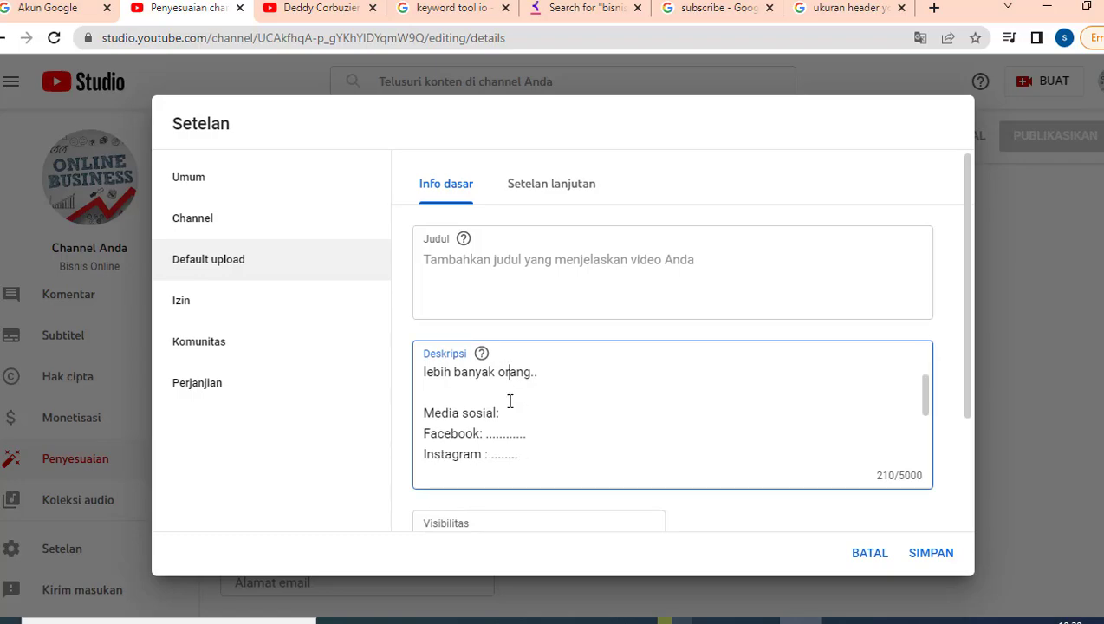
pyautogui.scroll(-1, 413, 498)
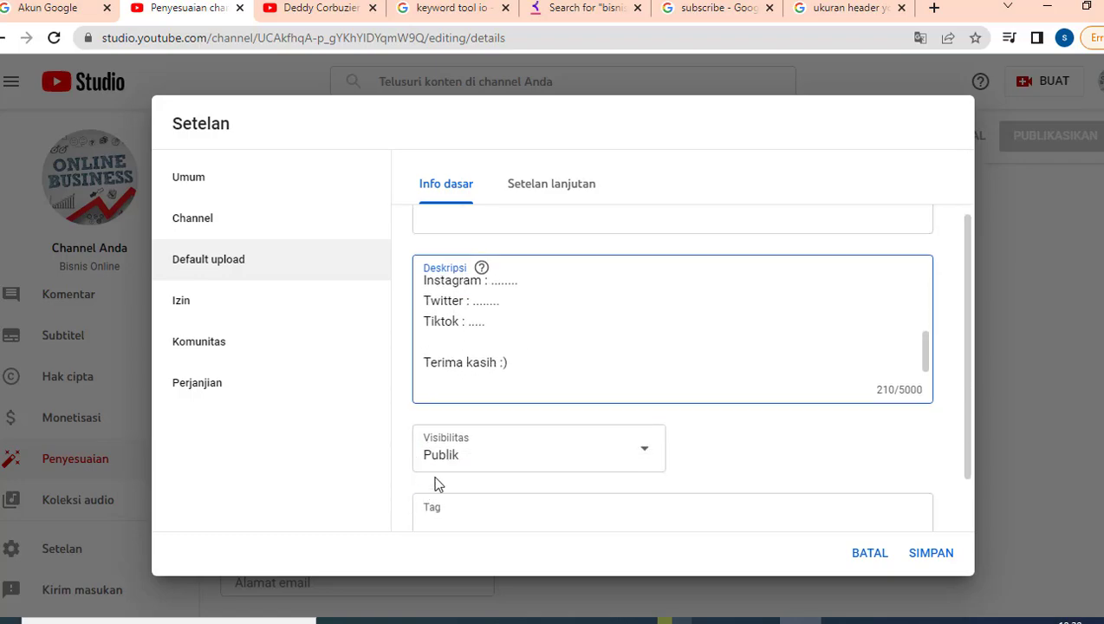
pyautogui.scroll(-1, 471, 468)
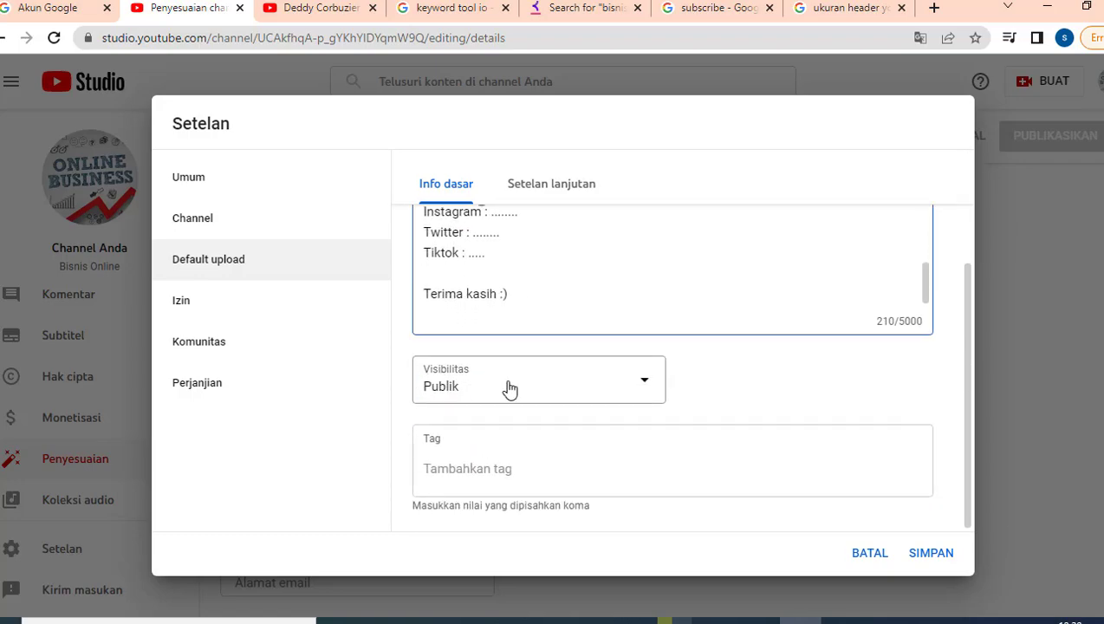
pyautogui.click(534, 198)
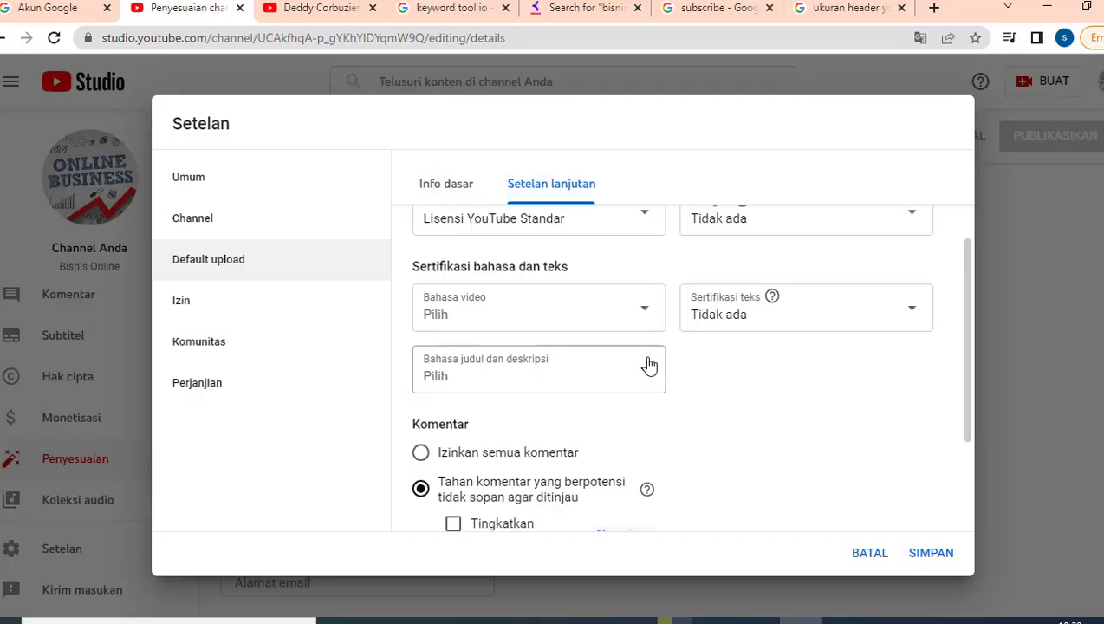
pyautogui.click(208, 306)
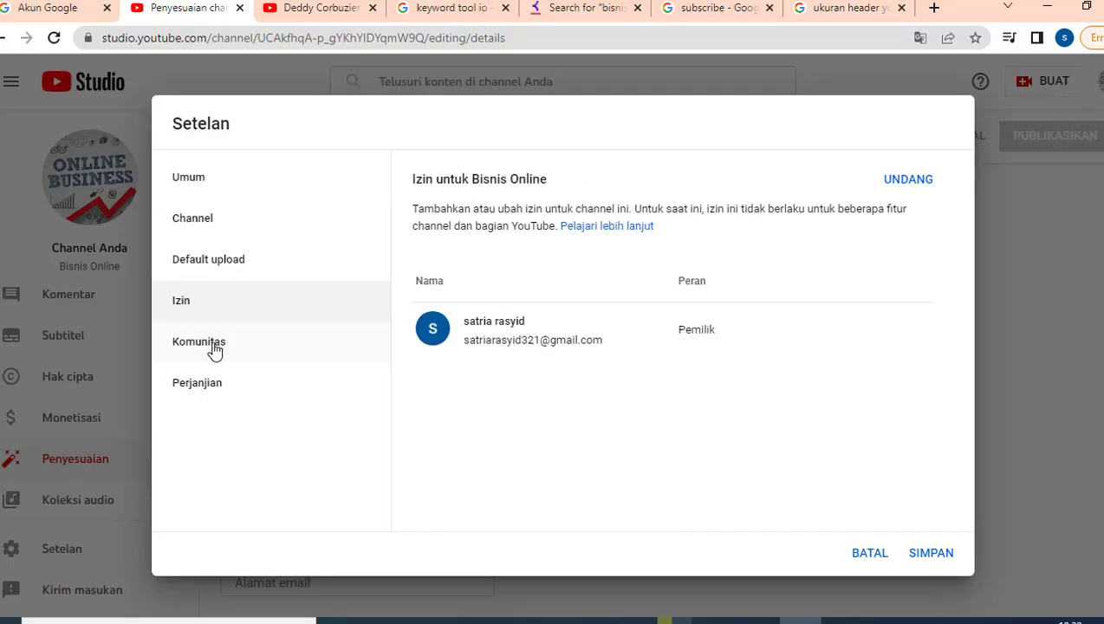
pyautogui.click(216, 349)
pyautogui.click(228, 386)
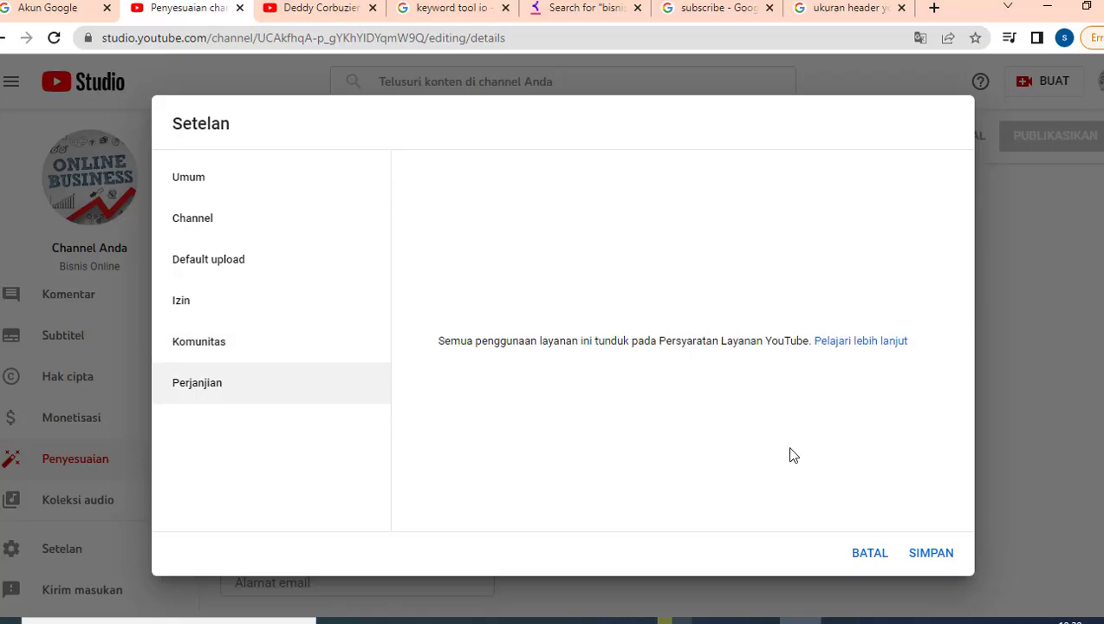
# - Save the channel settings with SIMPAN, returning to the basic info page showing the channel URL
pyautogui.click(932, 557)
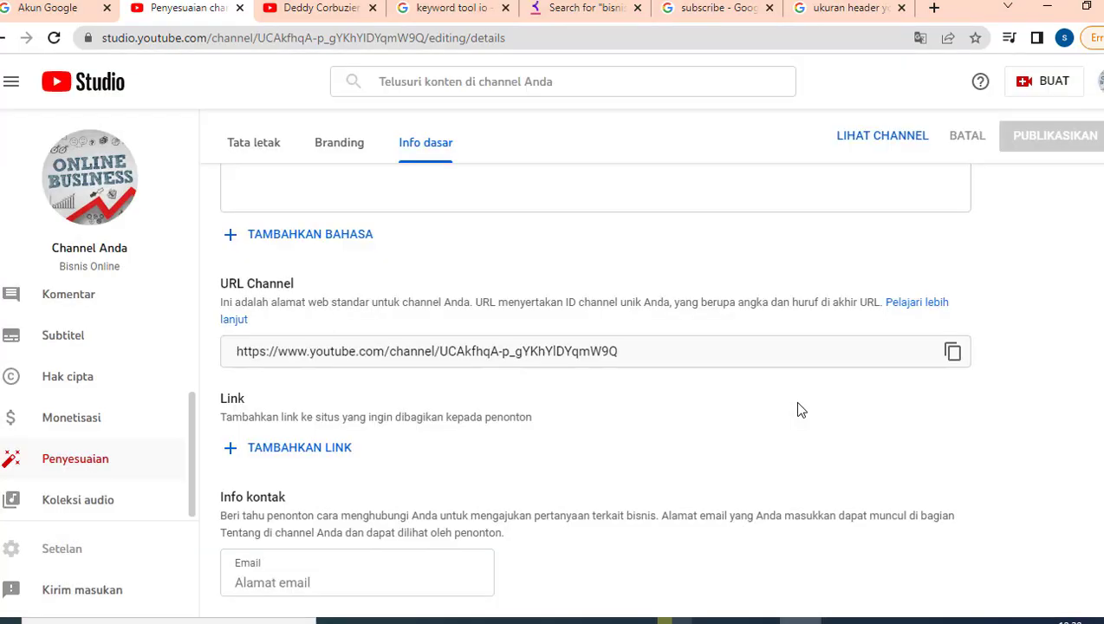